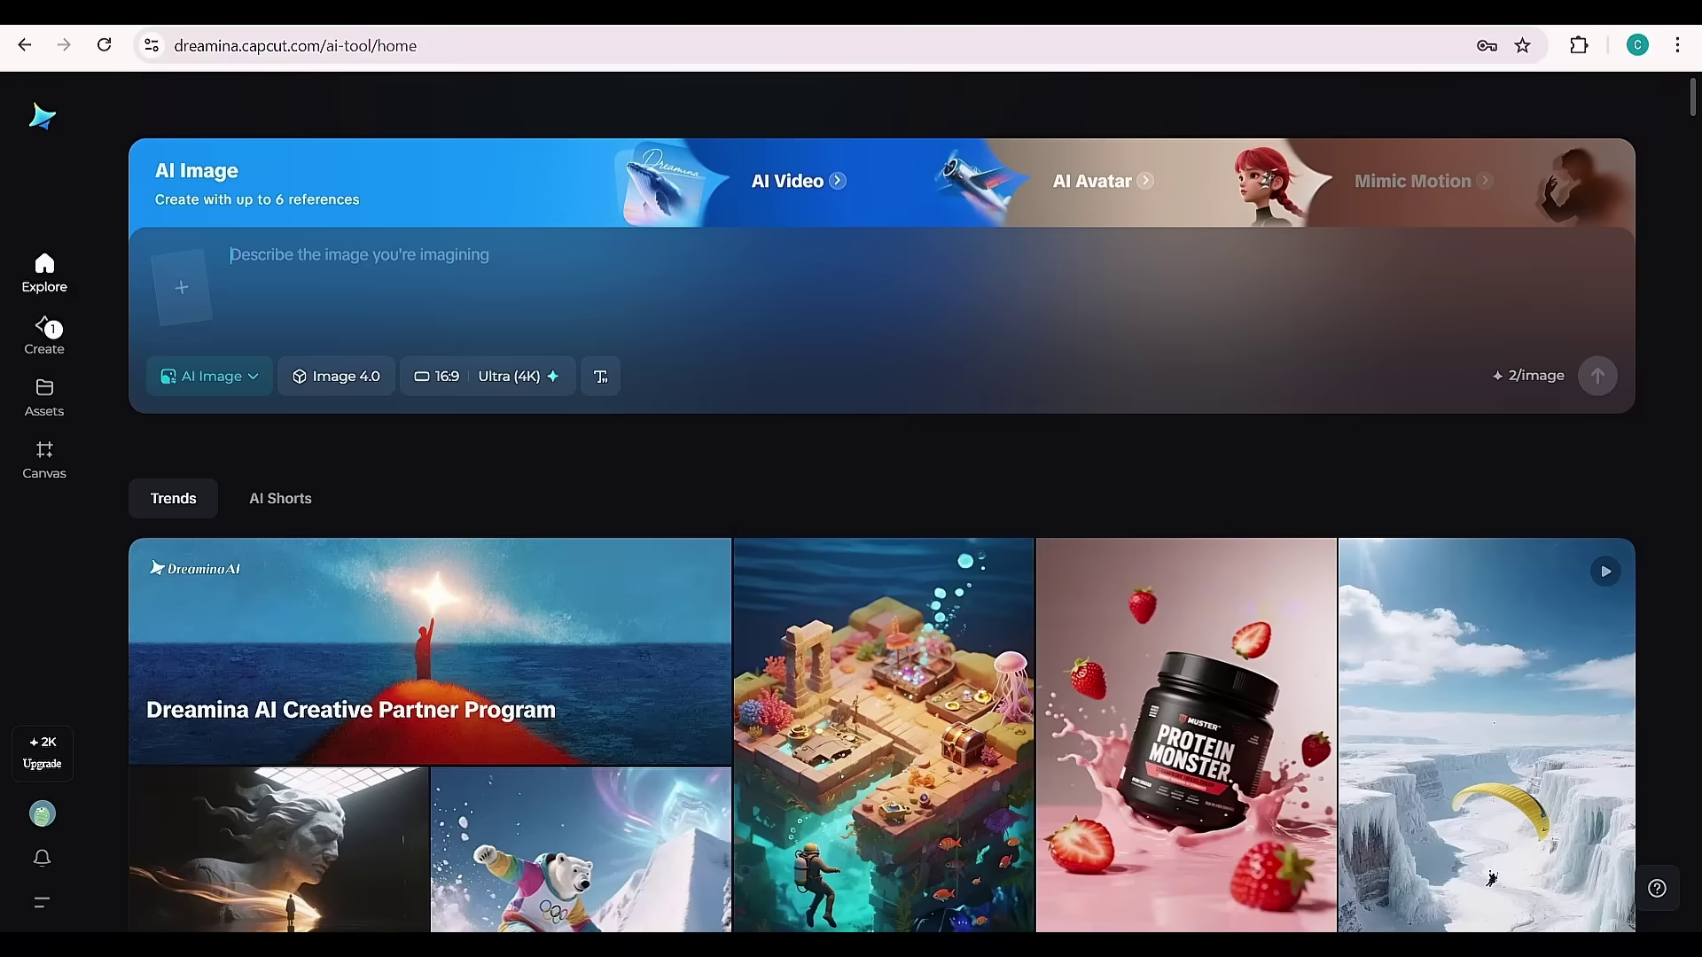
# Scroll down through the Explore page's Trends gallery of generated images.
pyautogui.scroll(-5, 851, 532)
pyautogui.scroll(-20, 851, 532)
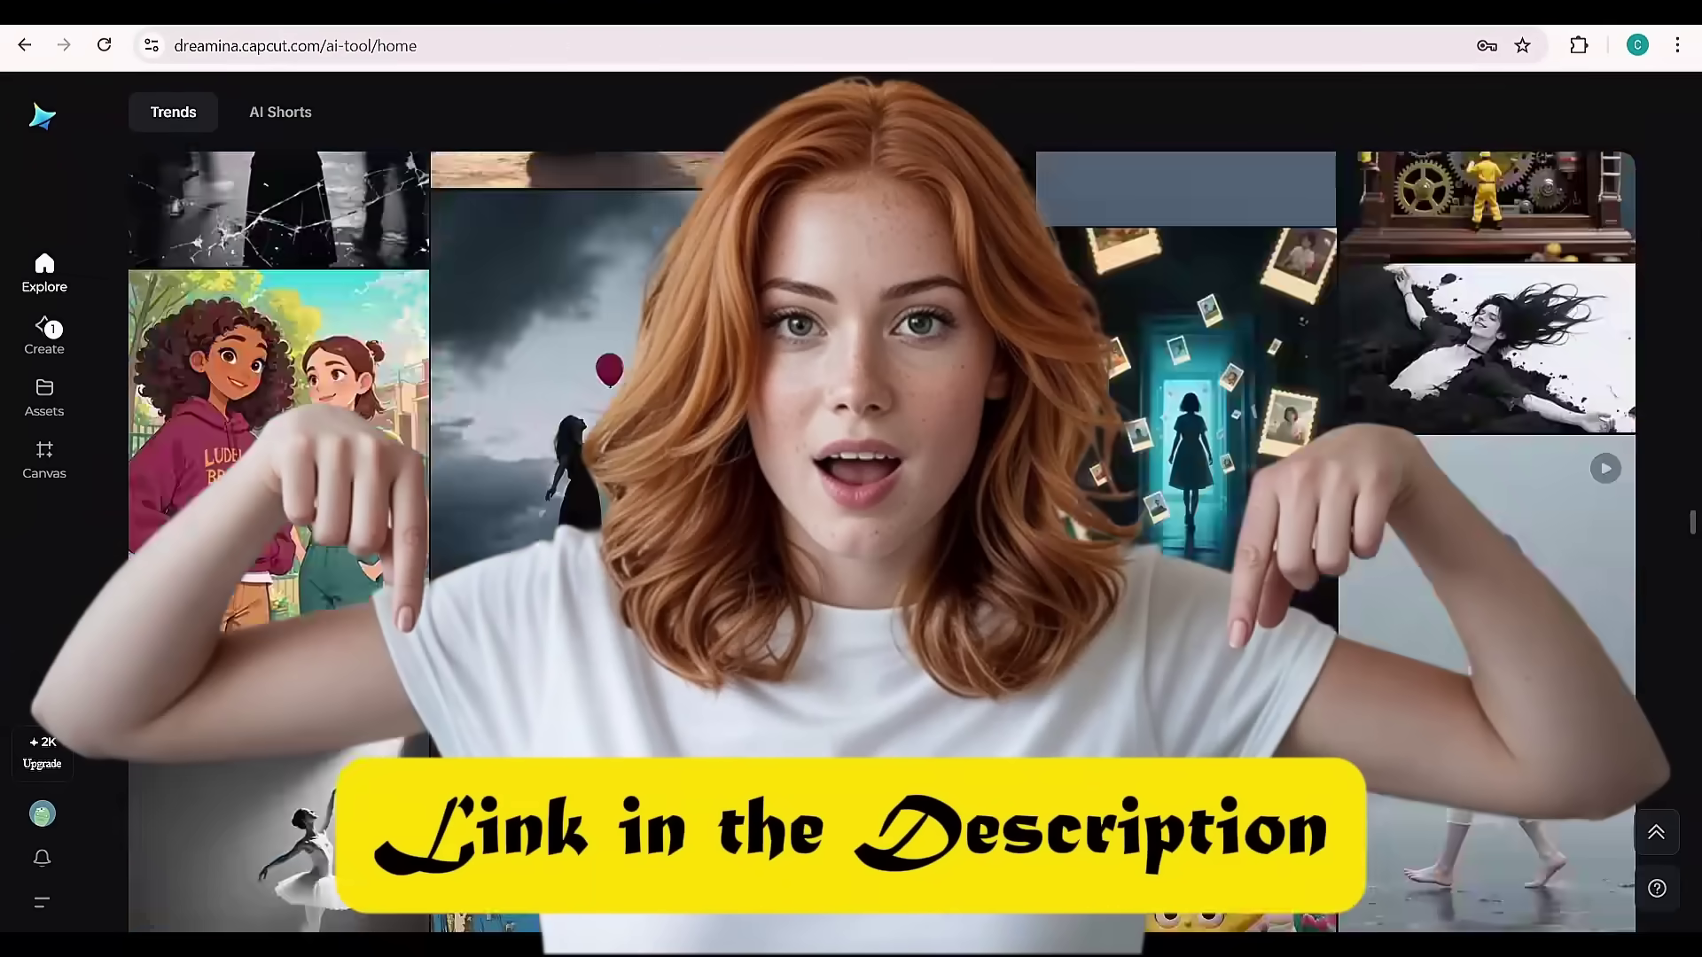
# Scroll back up to the AI Image prompt box with the polar-bear snowboarding prompt.
pyautogui.scroll(20, 851, 532)
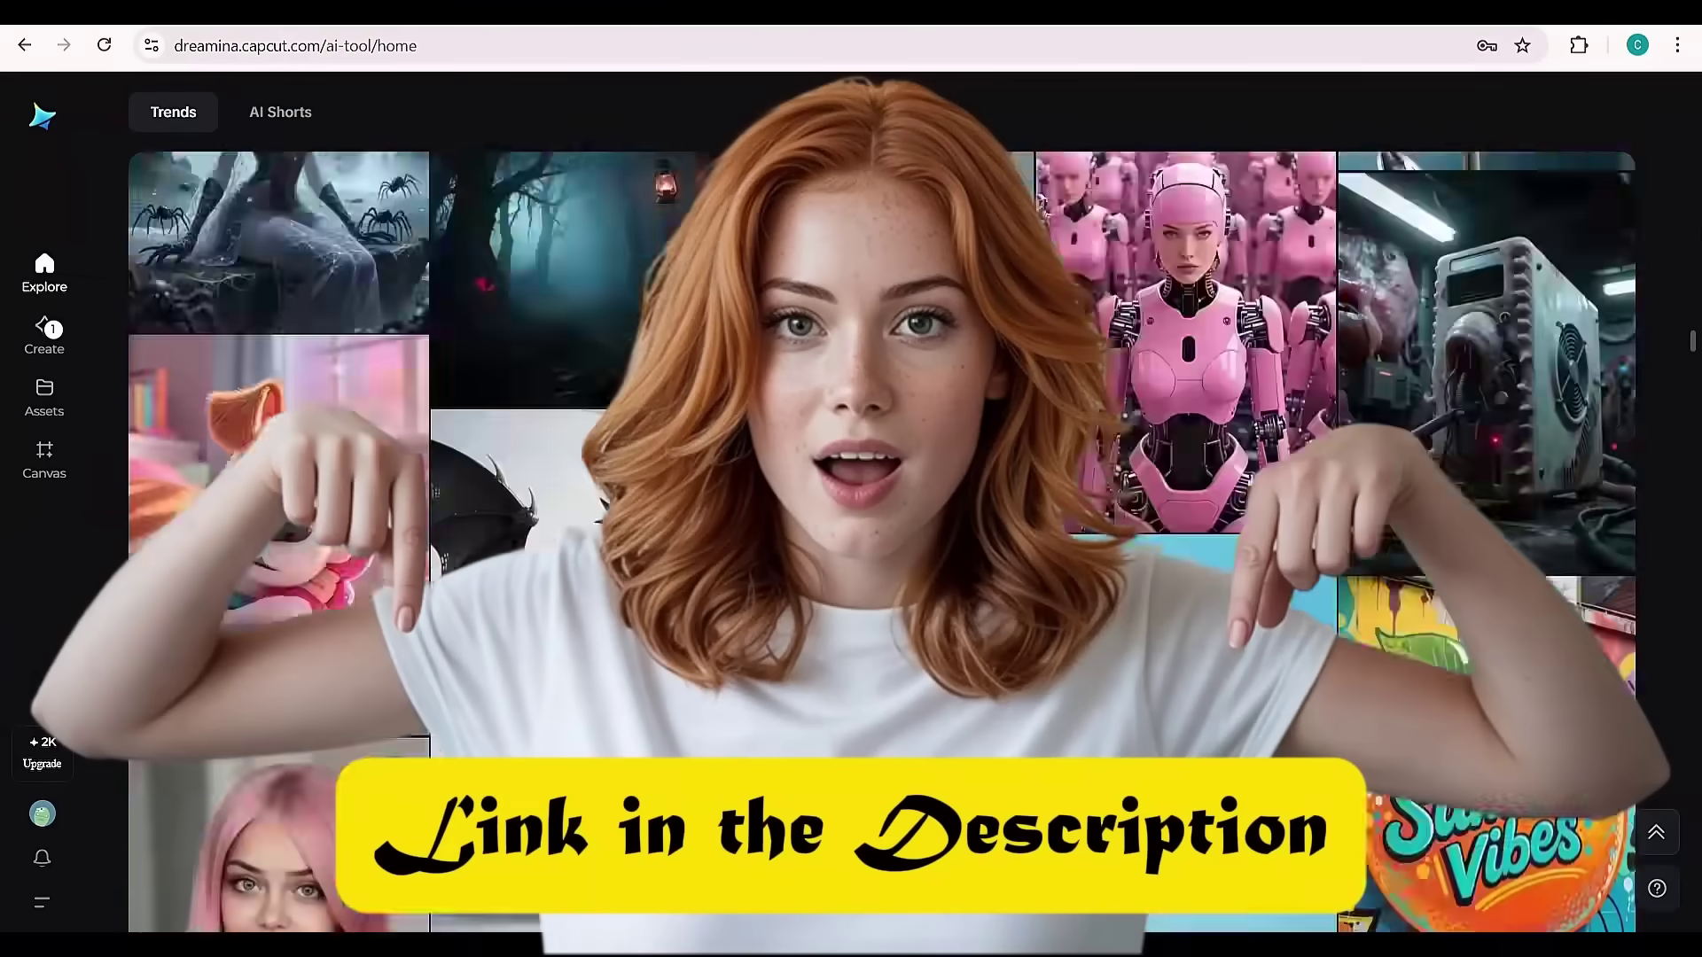
pyautogui.write('A polar bear in a colorful Olympic jumpsuit is snowboarding down a tall, snowy hill.')
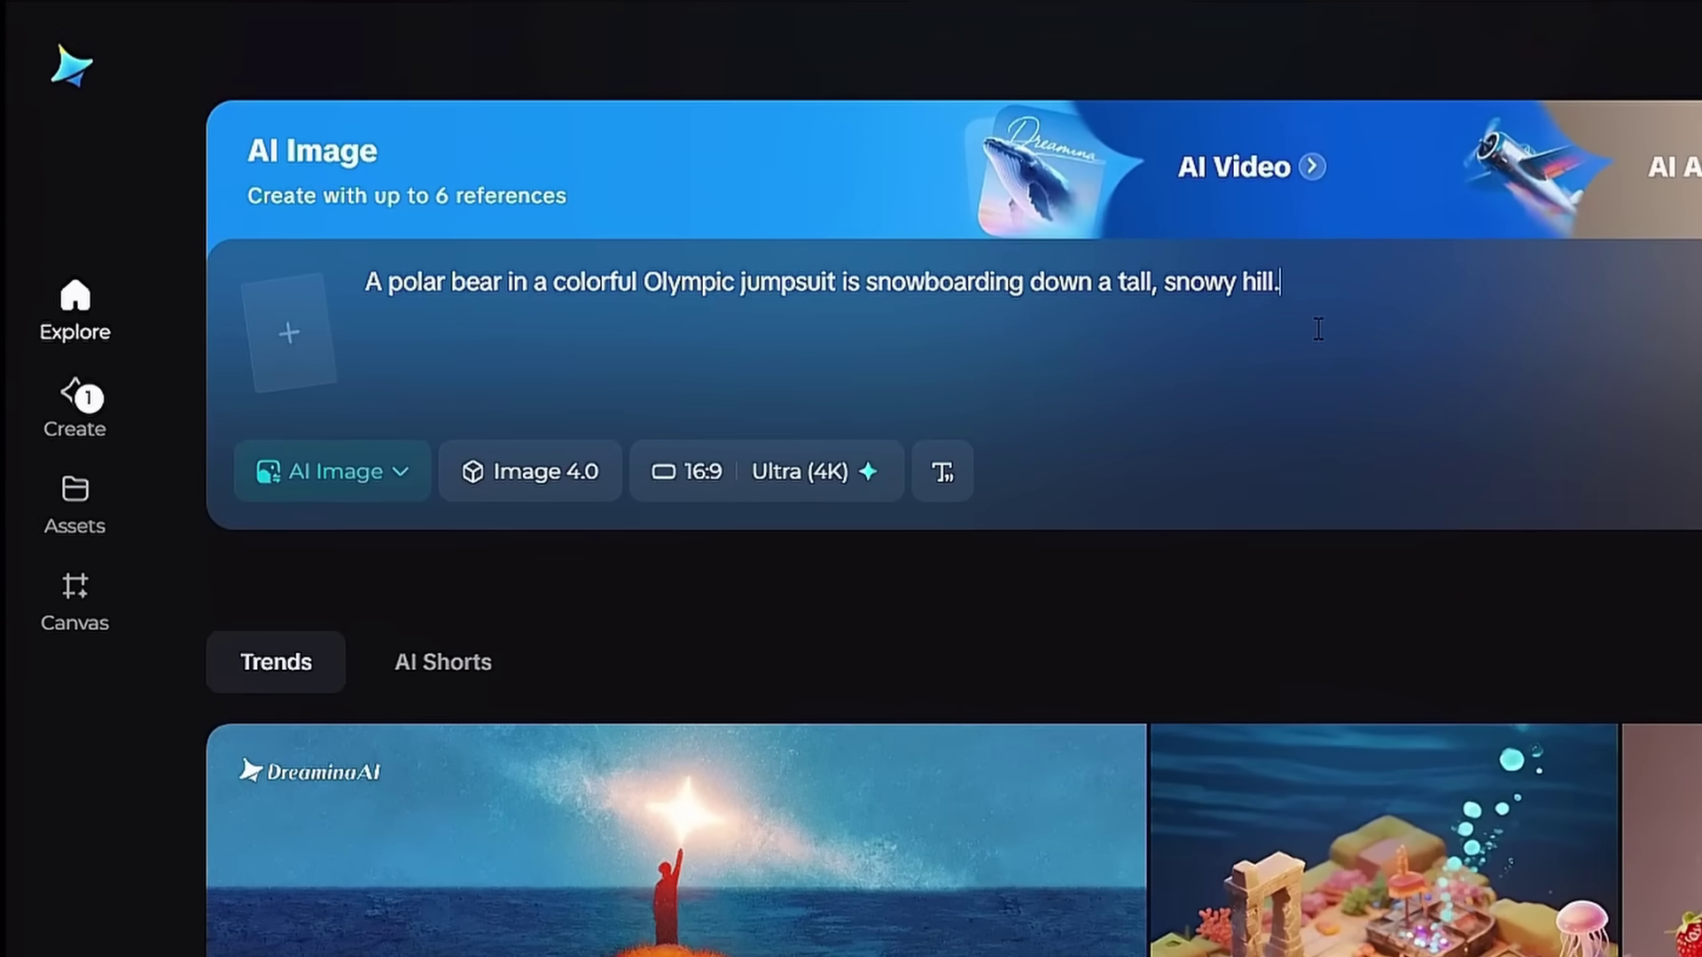
# Go to the Create page, keep AI Image as the mode, and list the image models.
pyautogui.click(114, 435)
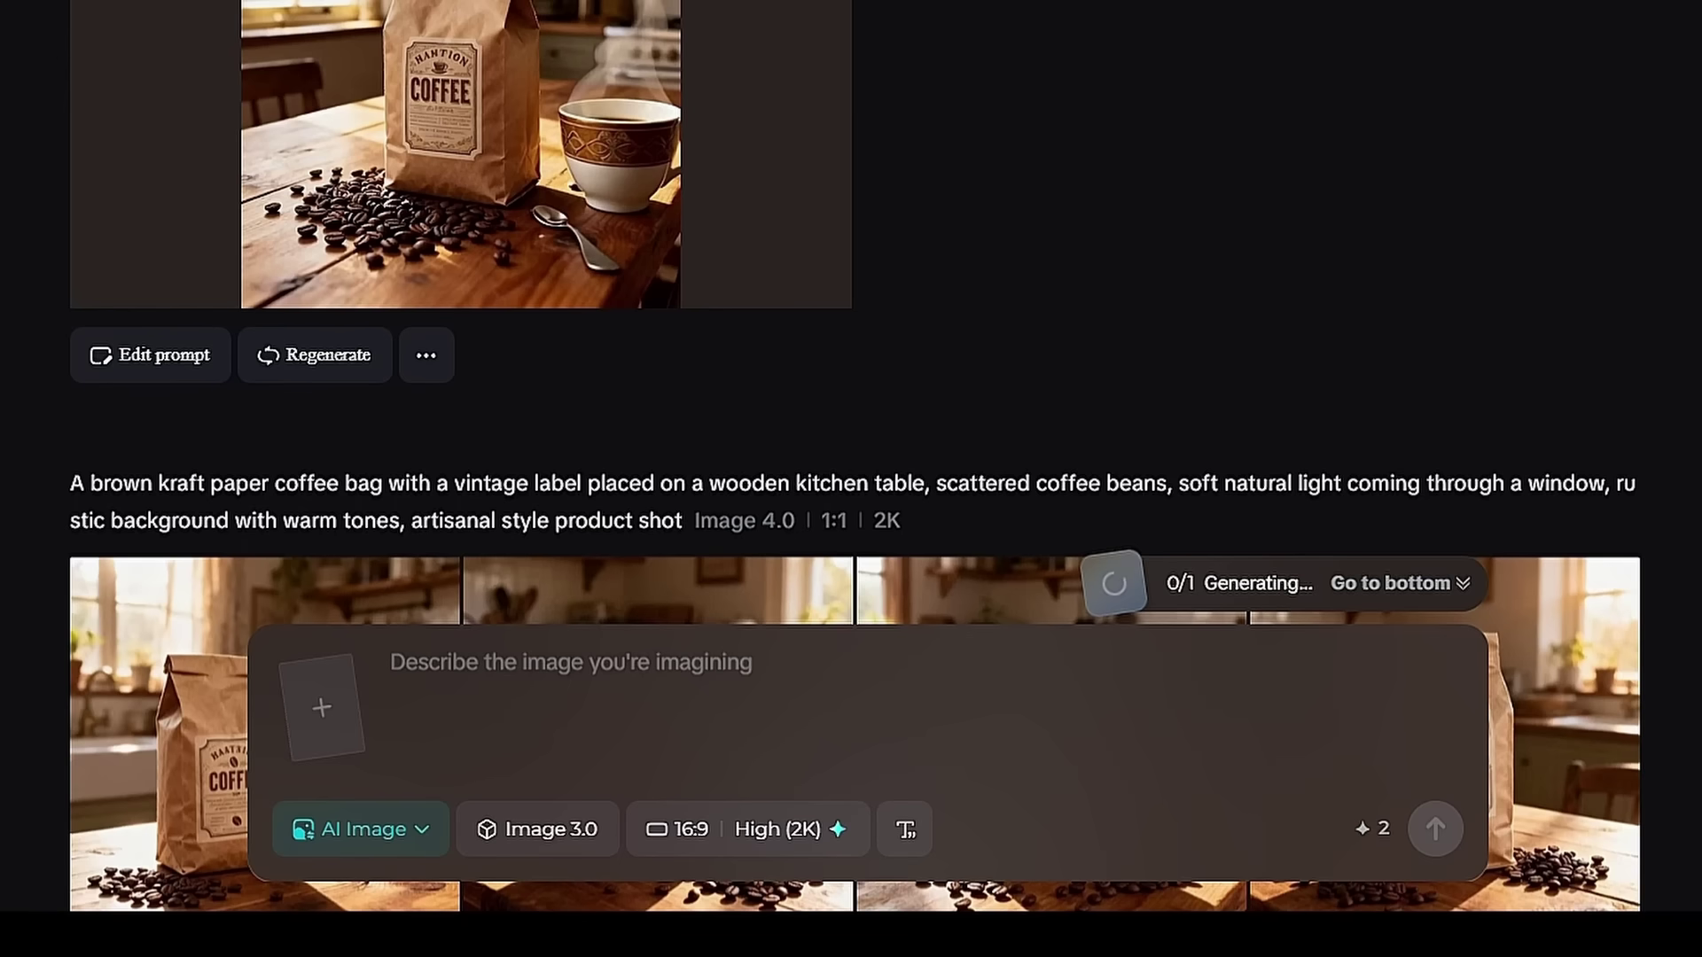
pyautogui.click(432, 828)
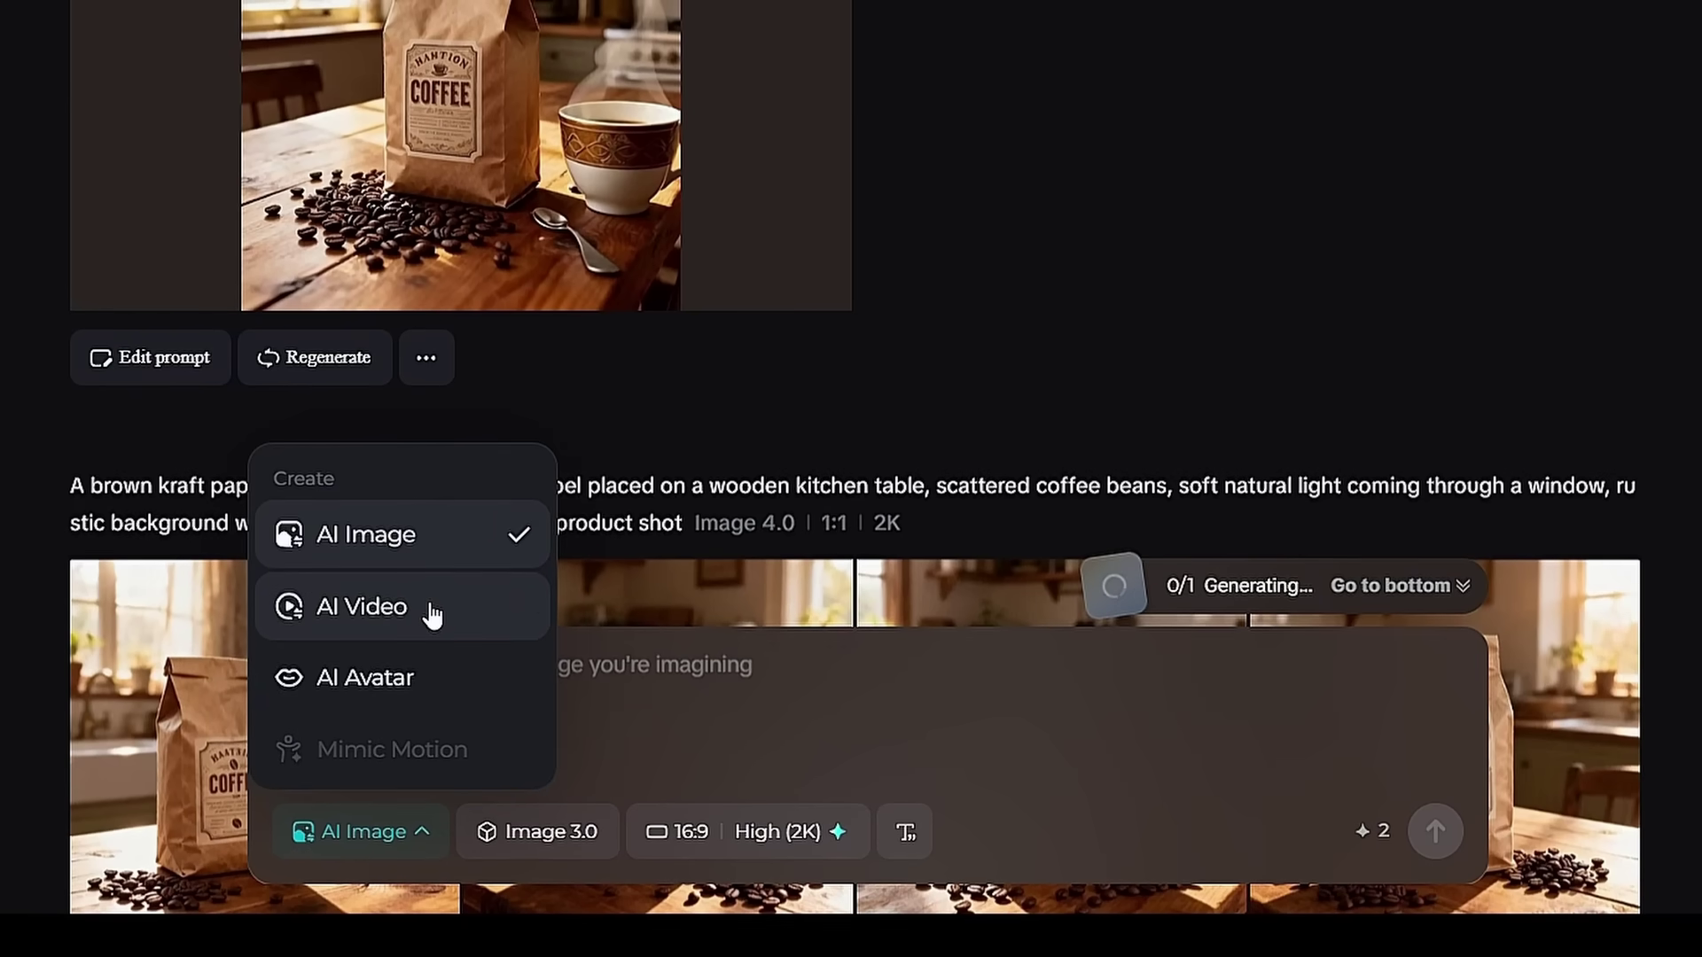
pyautogui.click(443, 550)
pyautogui.click(529, 833)
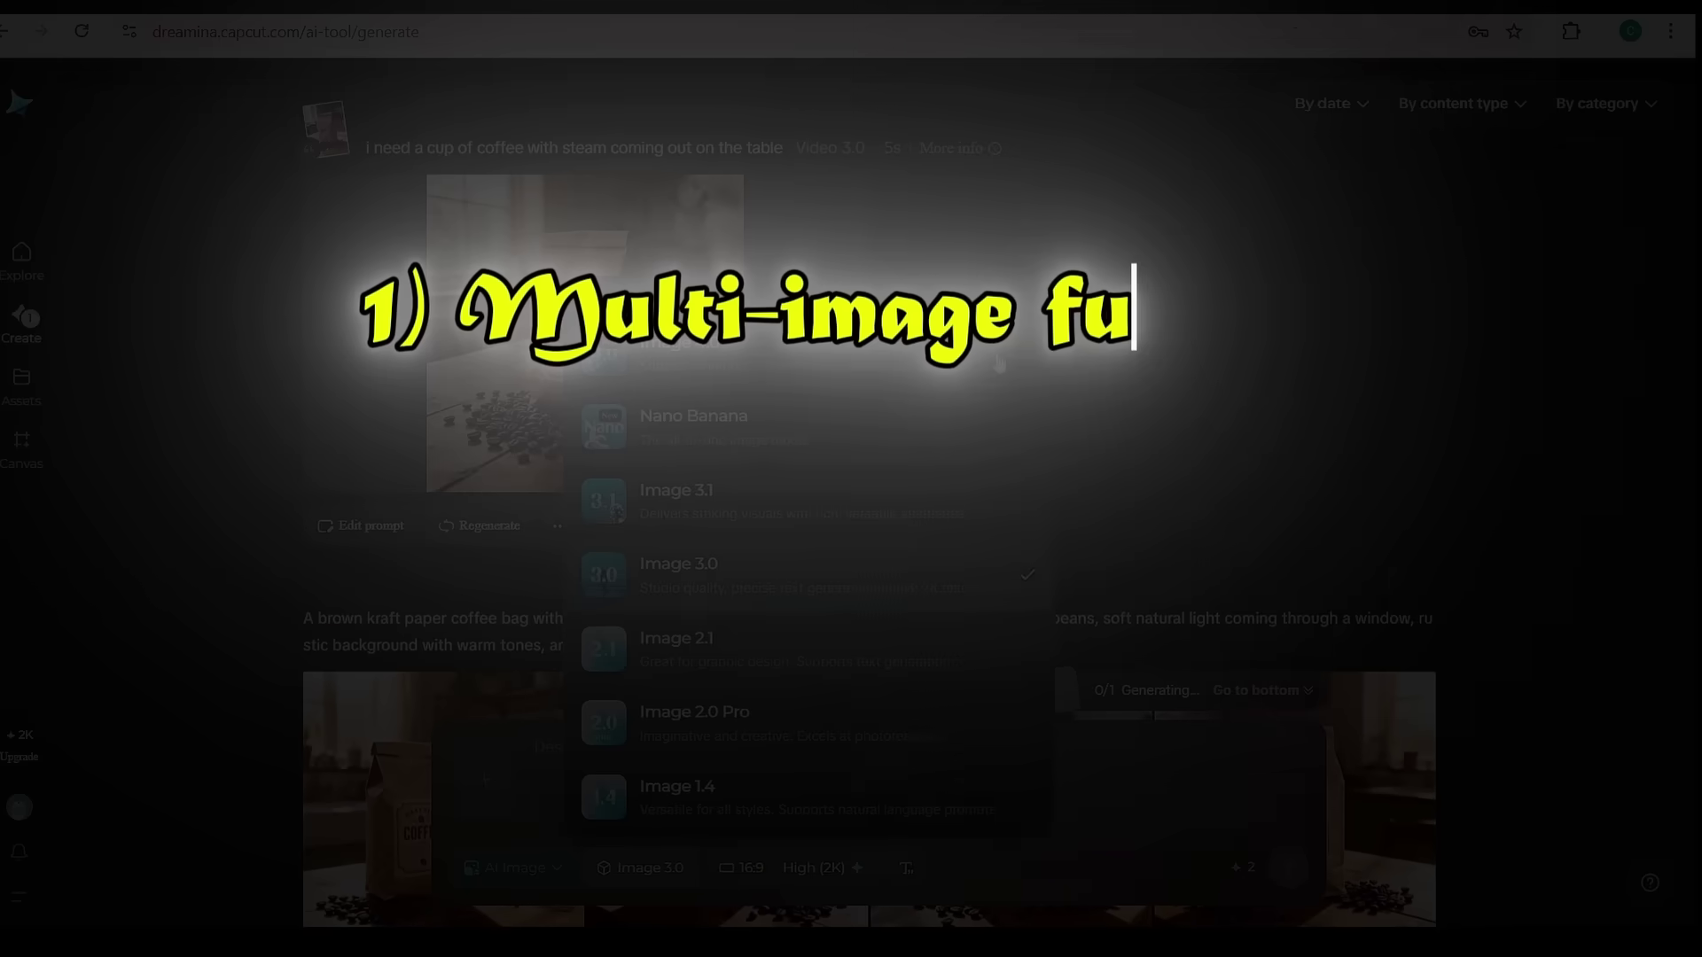
# Choose Image 4.0 as the image generation model.
pyautogui.click(1034, 127)
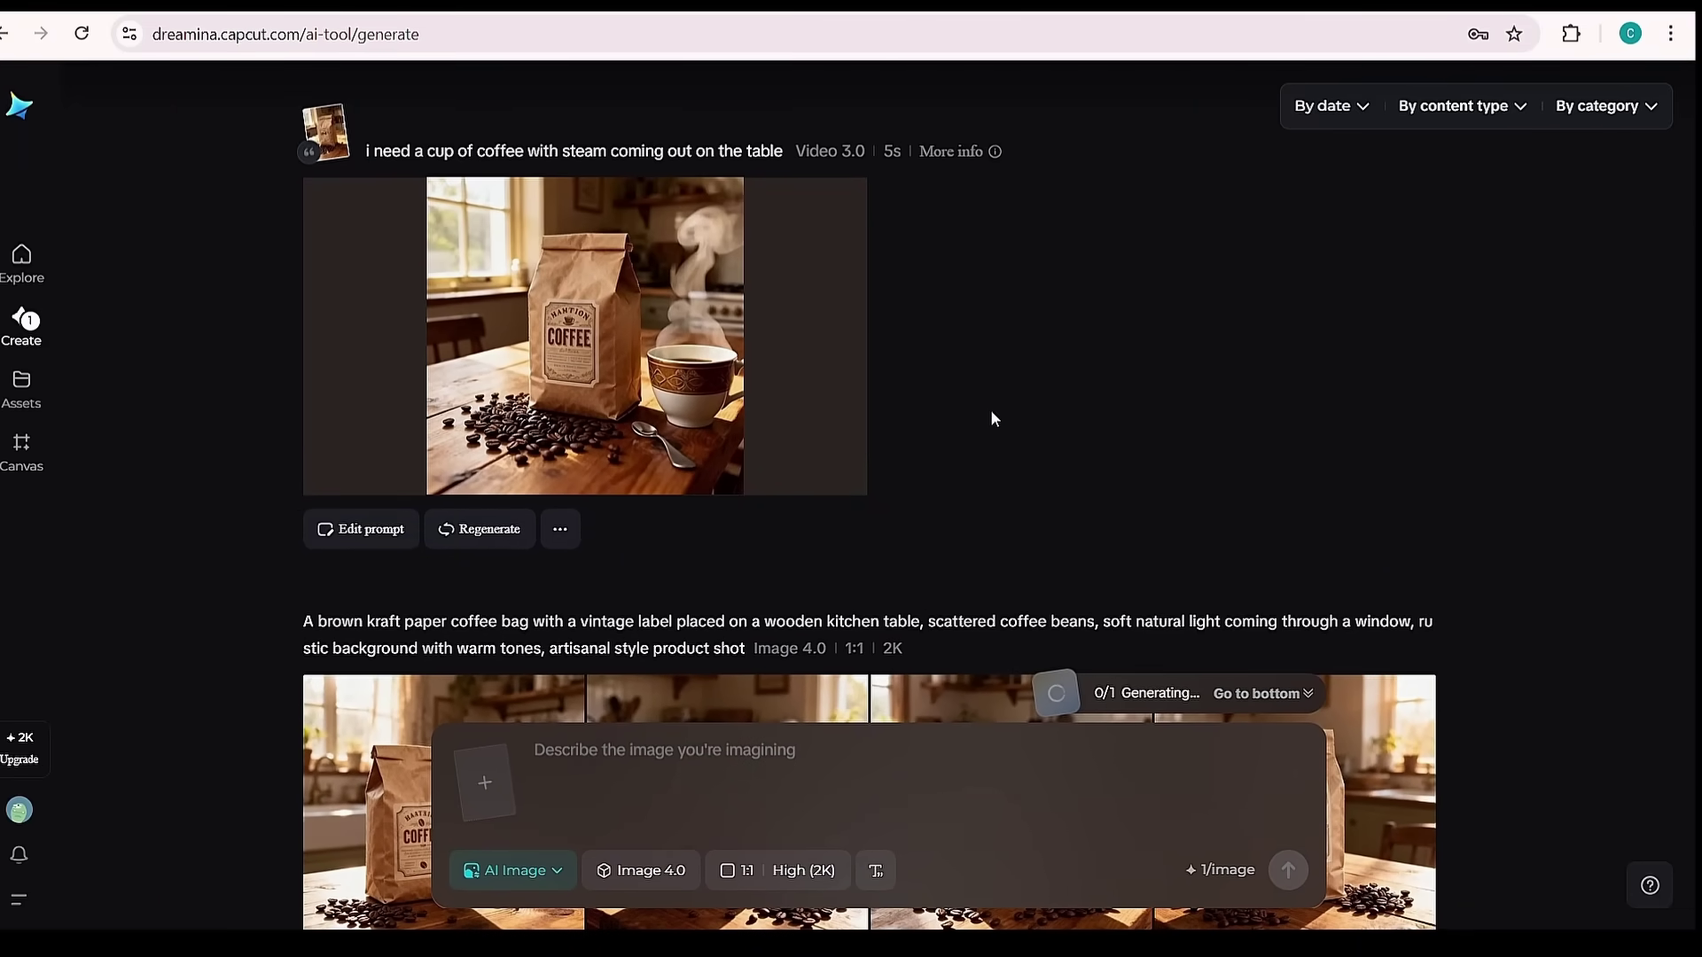
# Add the empty bottle and scene reference images and paste the 'Genius Juice – 100% Natural' fusion prompt.
pyautogui.click(496, 779)
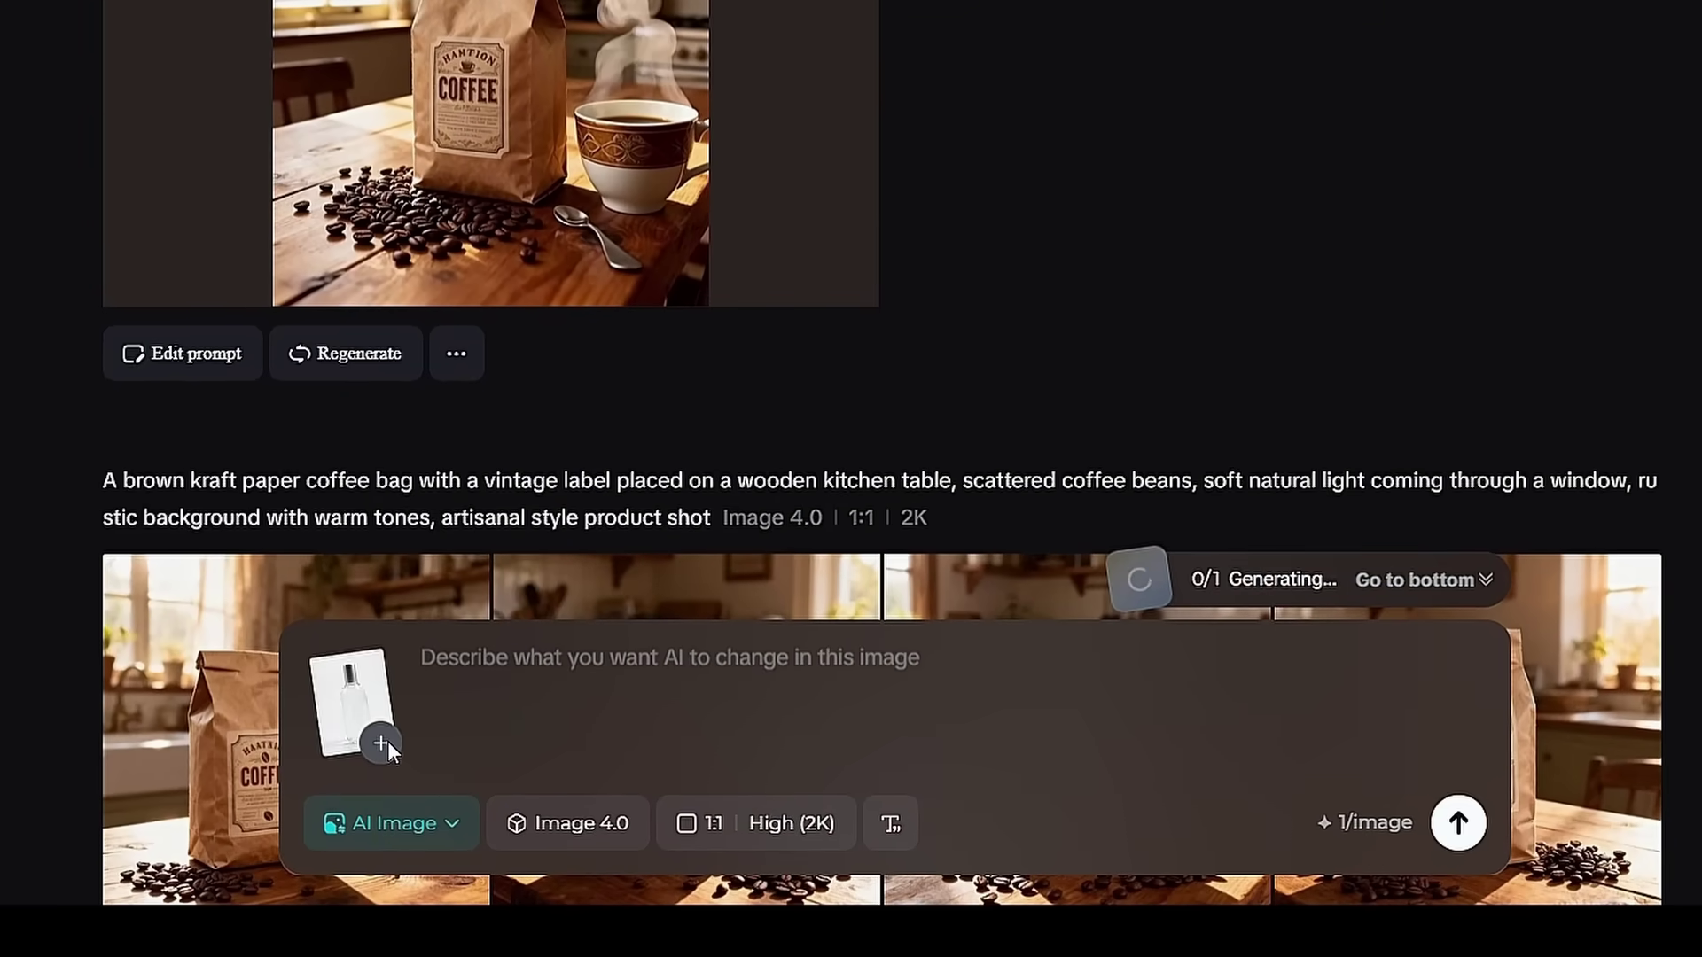
pyautogui.click(383, 743)
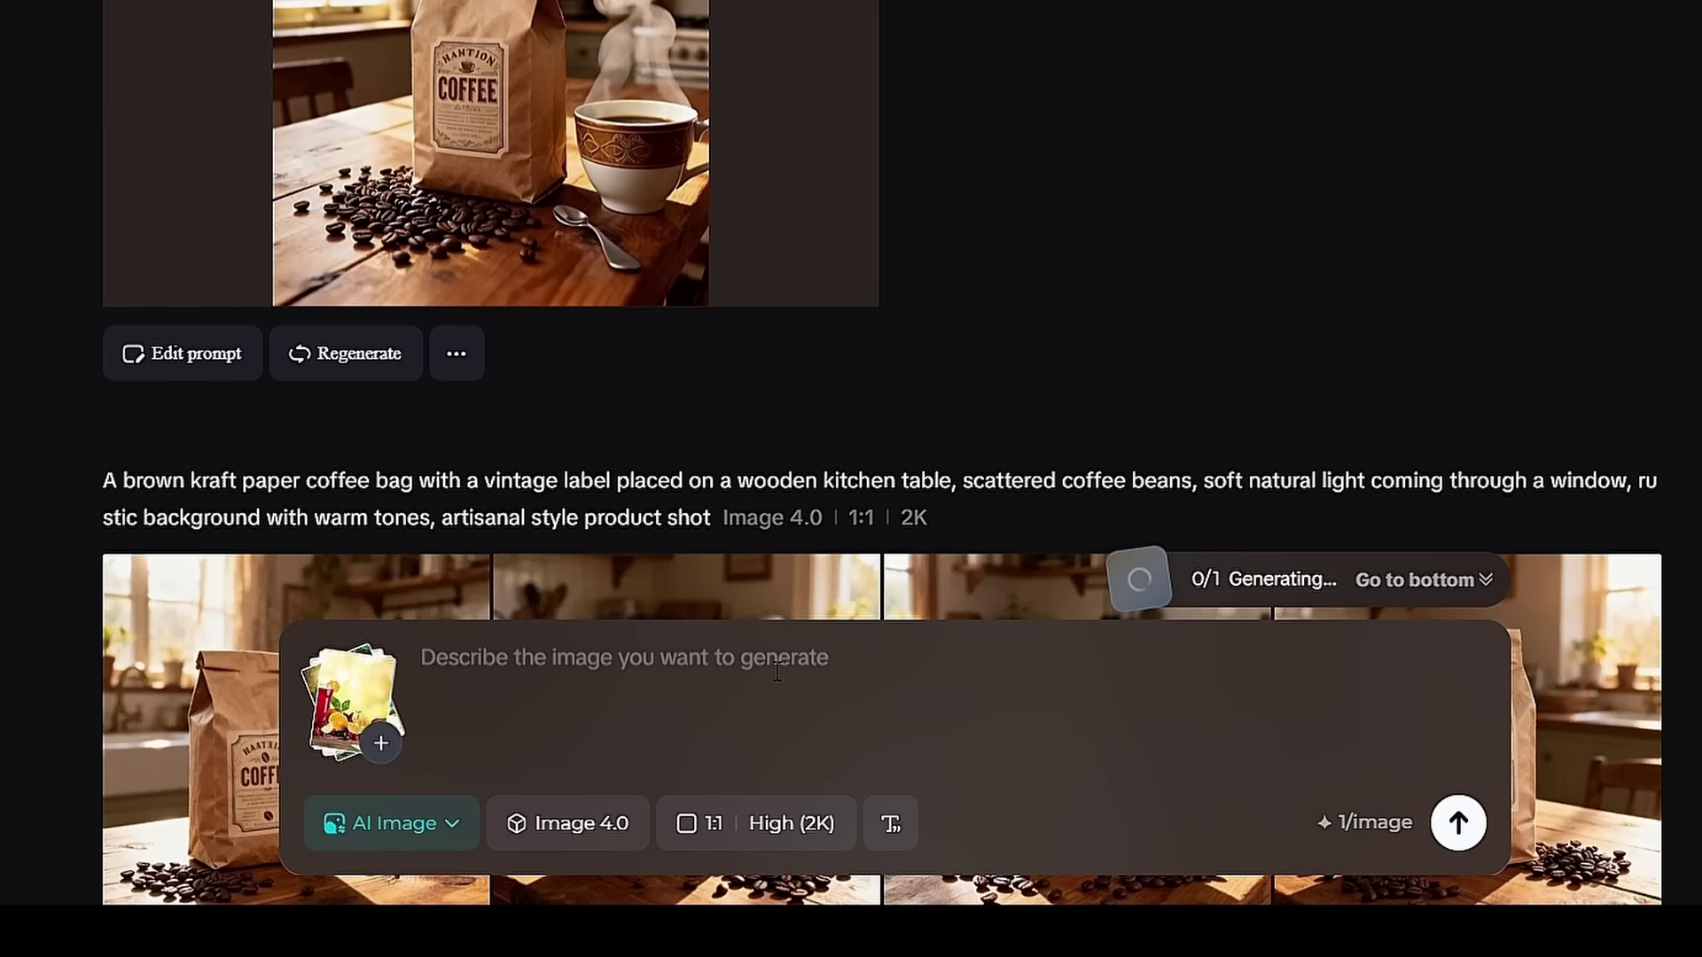
pyautogui.write('Fill the bottle in Image 1 with the blue juice from Image 2, set the background from Image 3, place the fruits from Image 4, and add the text on the bottle: ‘Genius Juice – 100% Natural.')
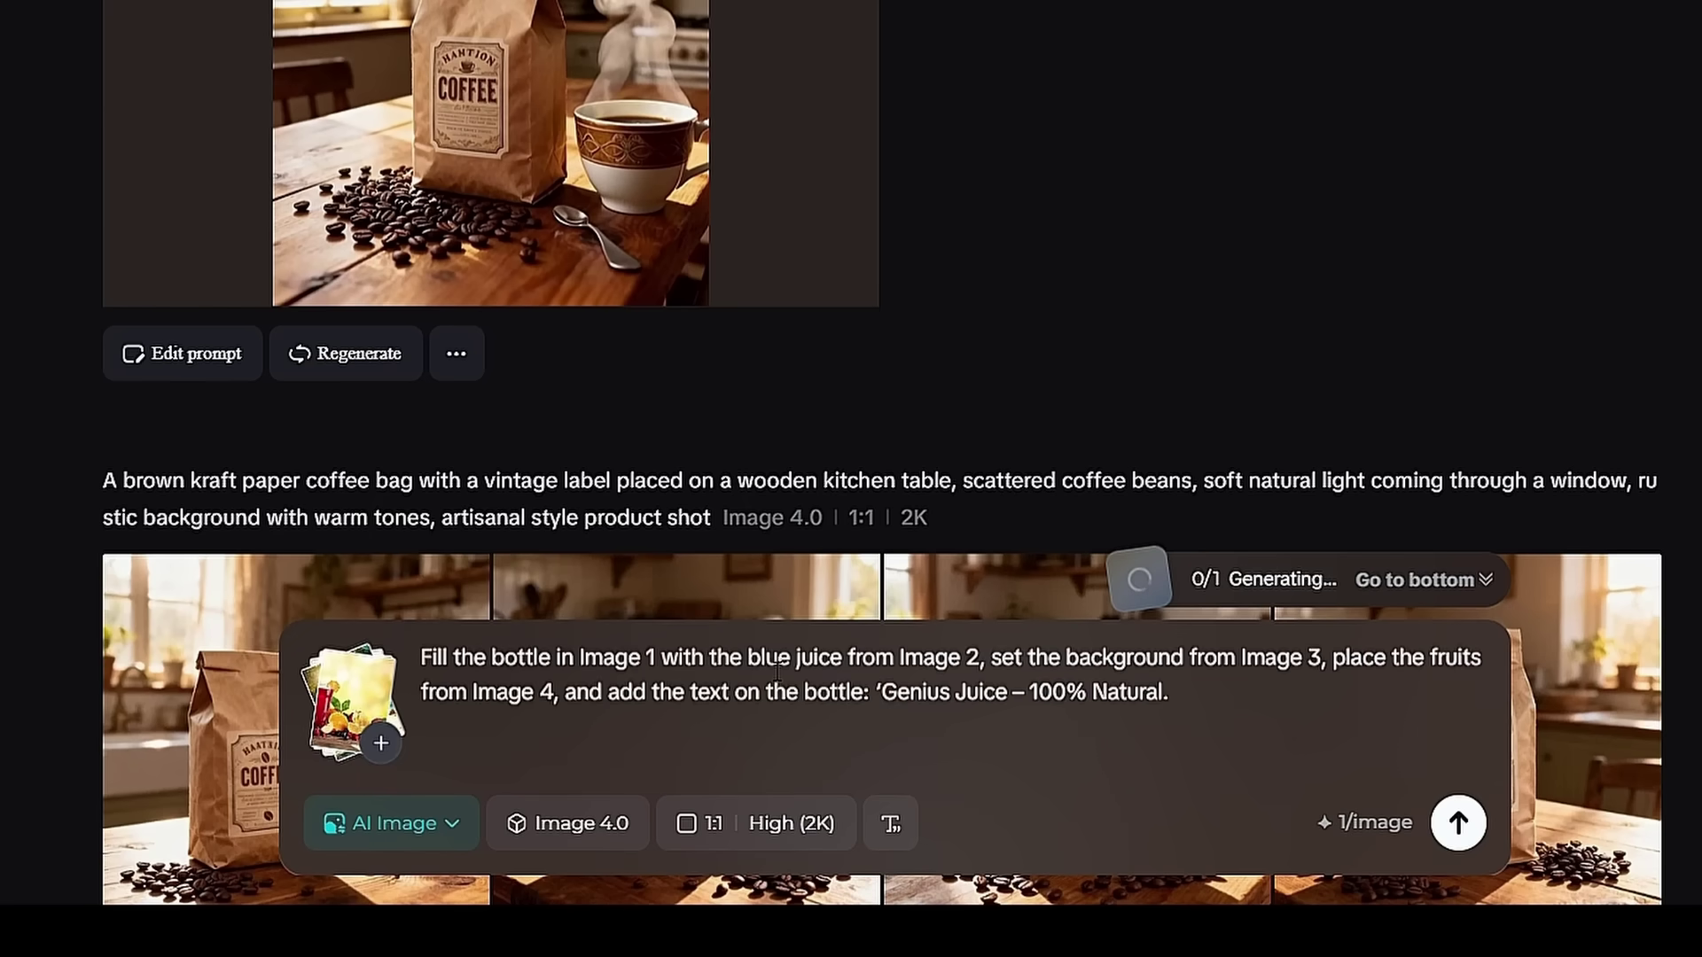
pyautogui.doubleClick(594, 668)
pyautogui.click(900, 665)
pyautogui.doubleClick(910, 668)
pyautogui.moveTo(1242, 665); pyautogui.dragTo(1323, 665)
pyautogui.click(1321, 665)
pyautogui.moveTo(471, 693); pyautogui.dragTo(555, 693)
pyautogui.click(876, 693)
pyautogui.moveTo(1105, 709); pyautogui.dragTo(1171, 709)
pyautogui.click(1191, 706)
# Set the output ratio to 16:9 and generate the juice images.
pyautogui.click(641, 830)
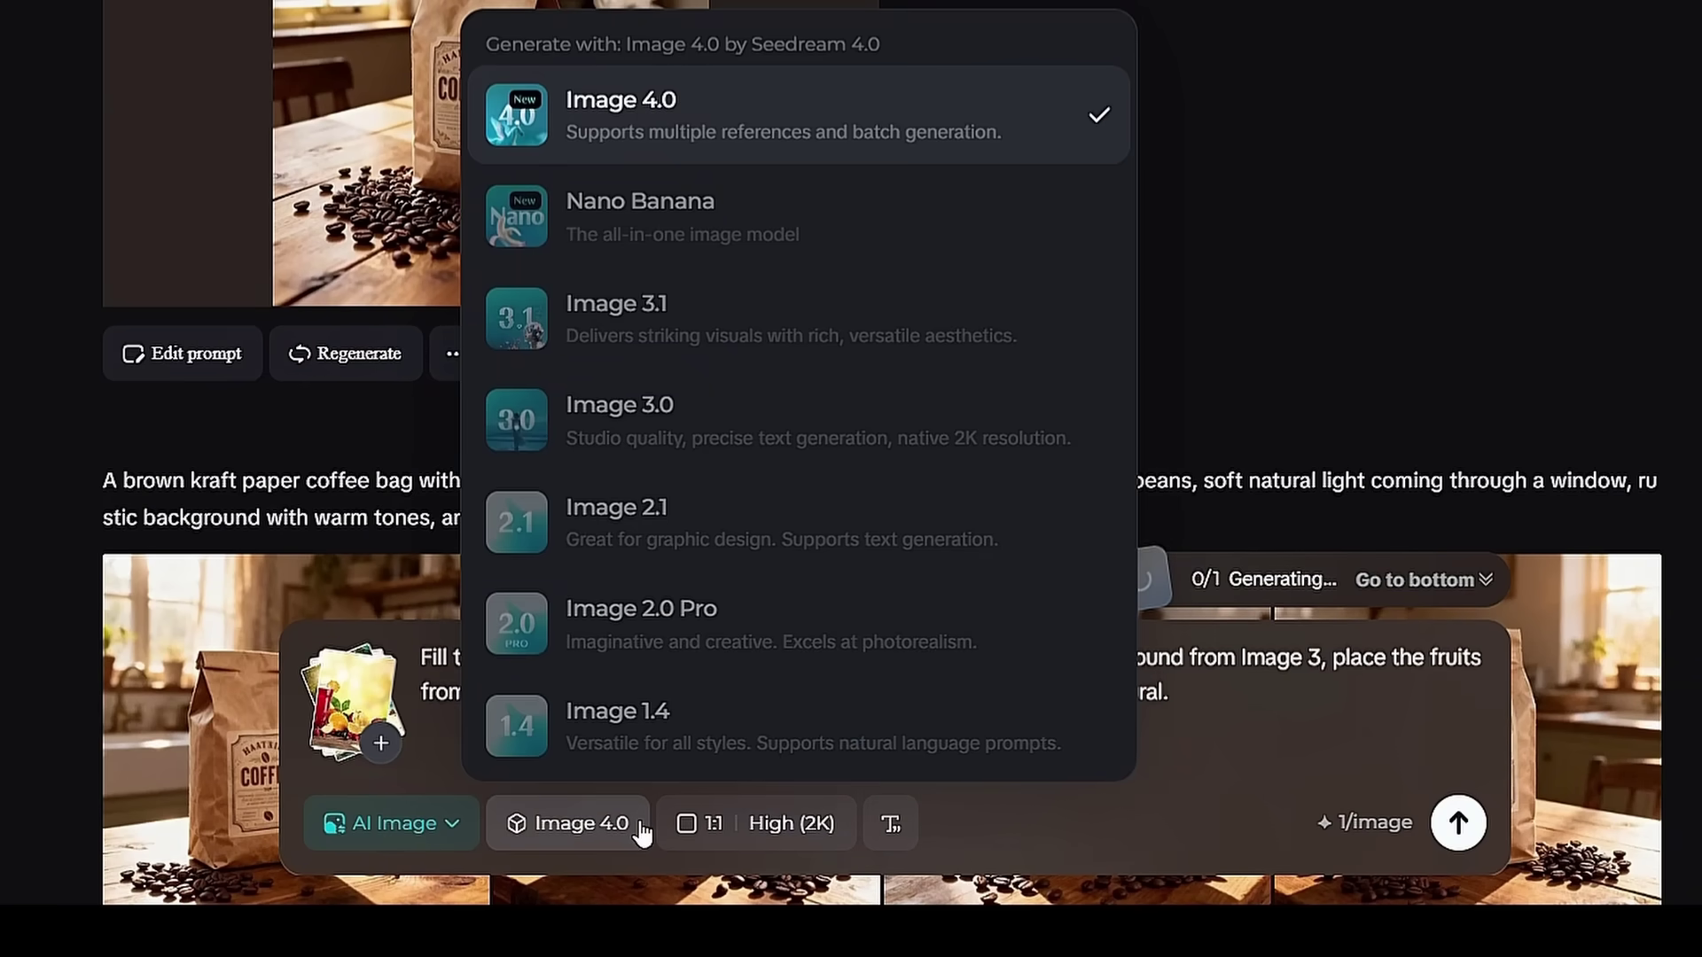
pyautogui.click(642, 830)
pyautogui.click(736, 830)
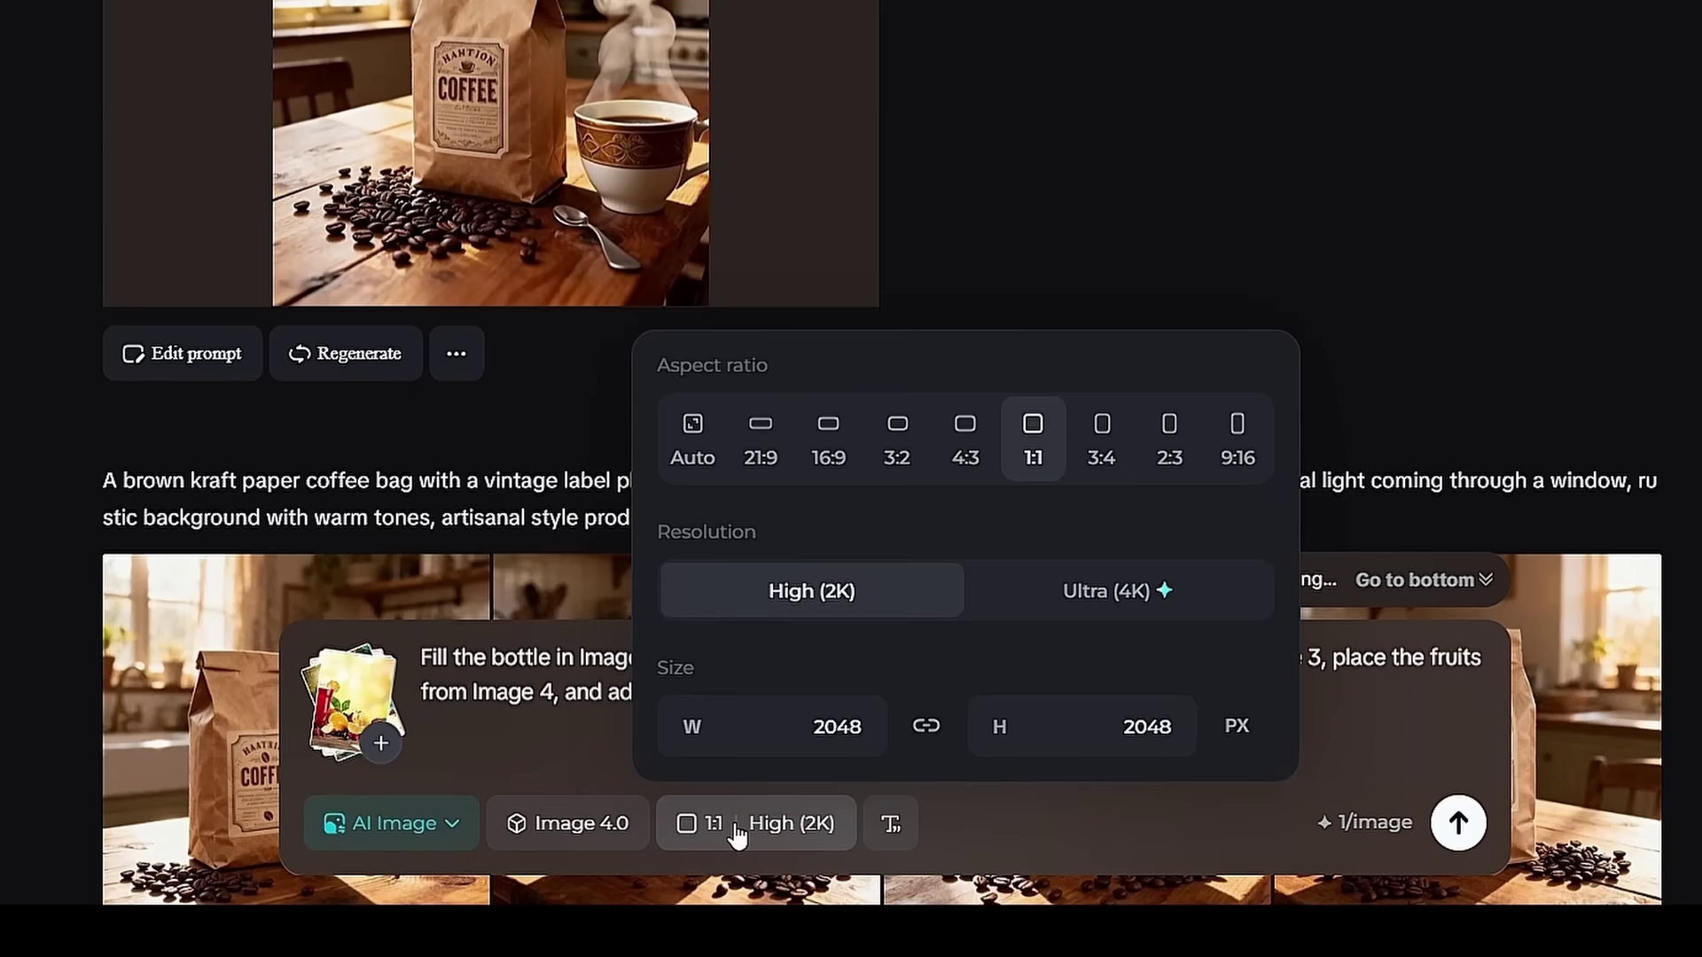
pyautogui.click(831, 434)
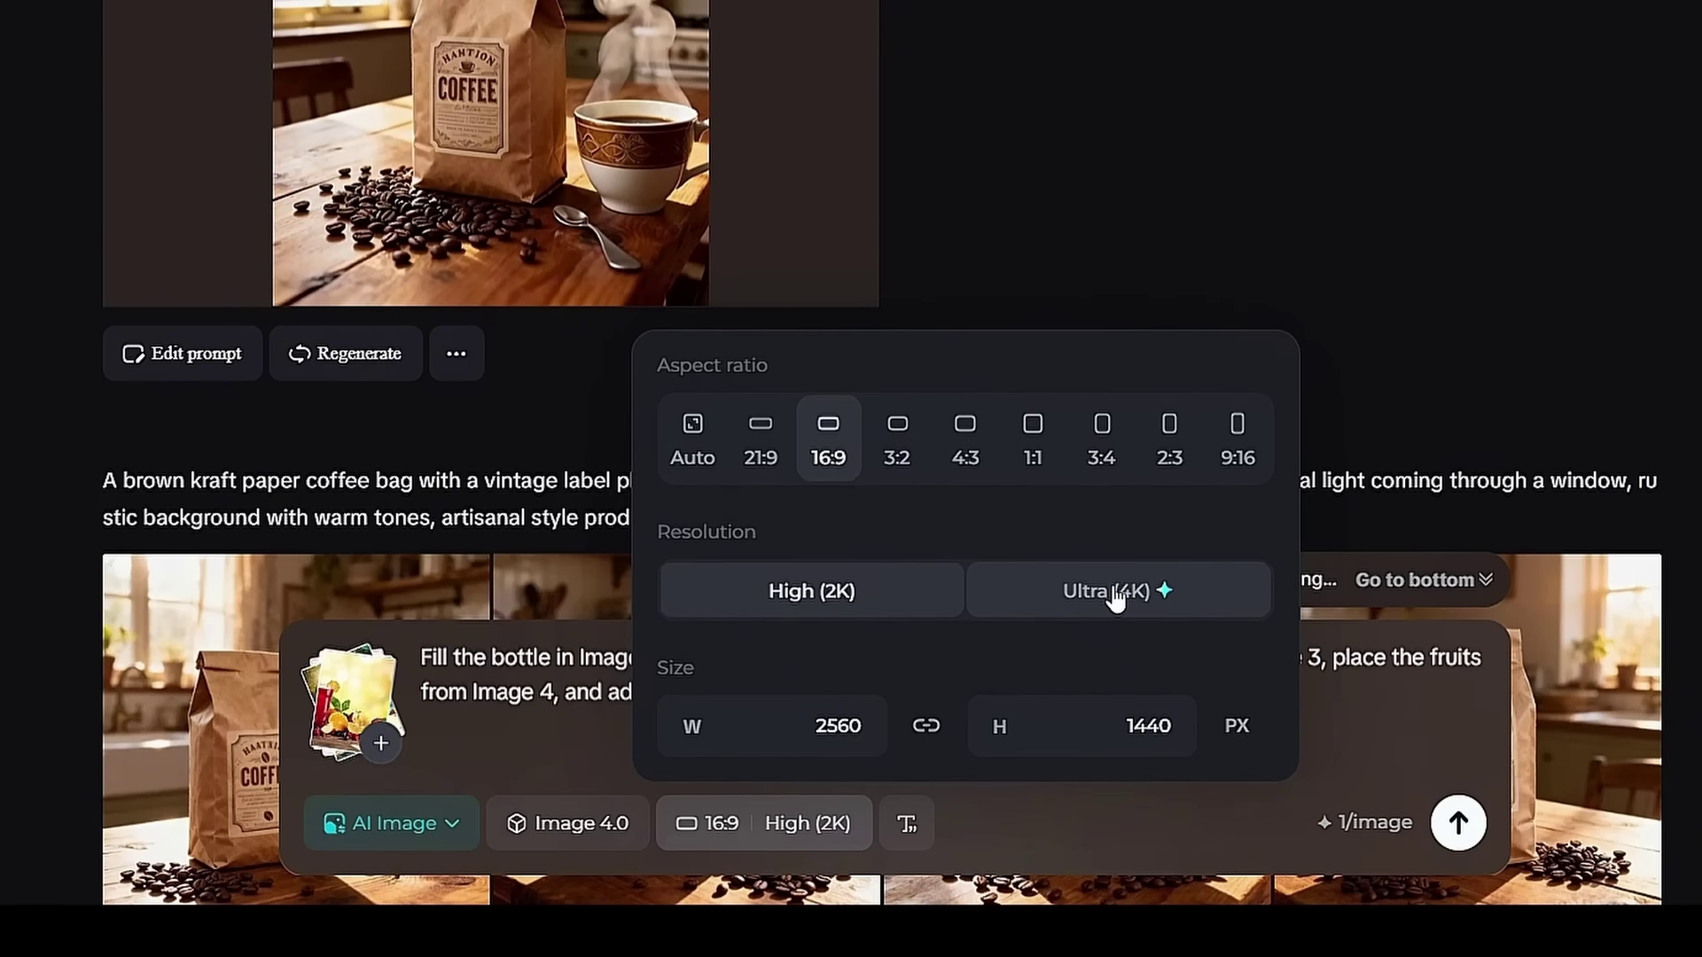
pyautogui.click(1360, 791)
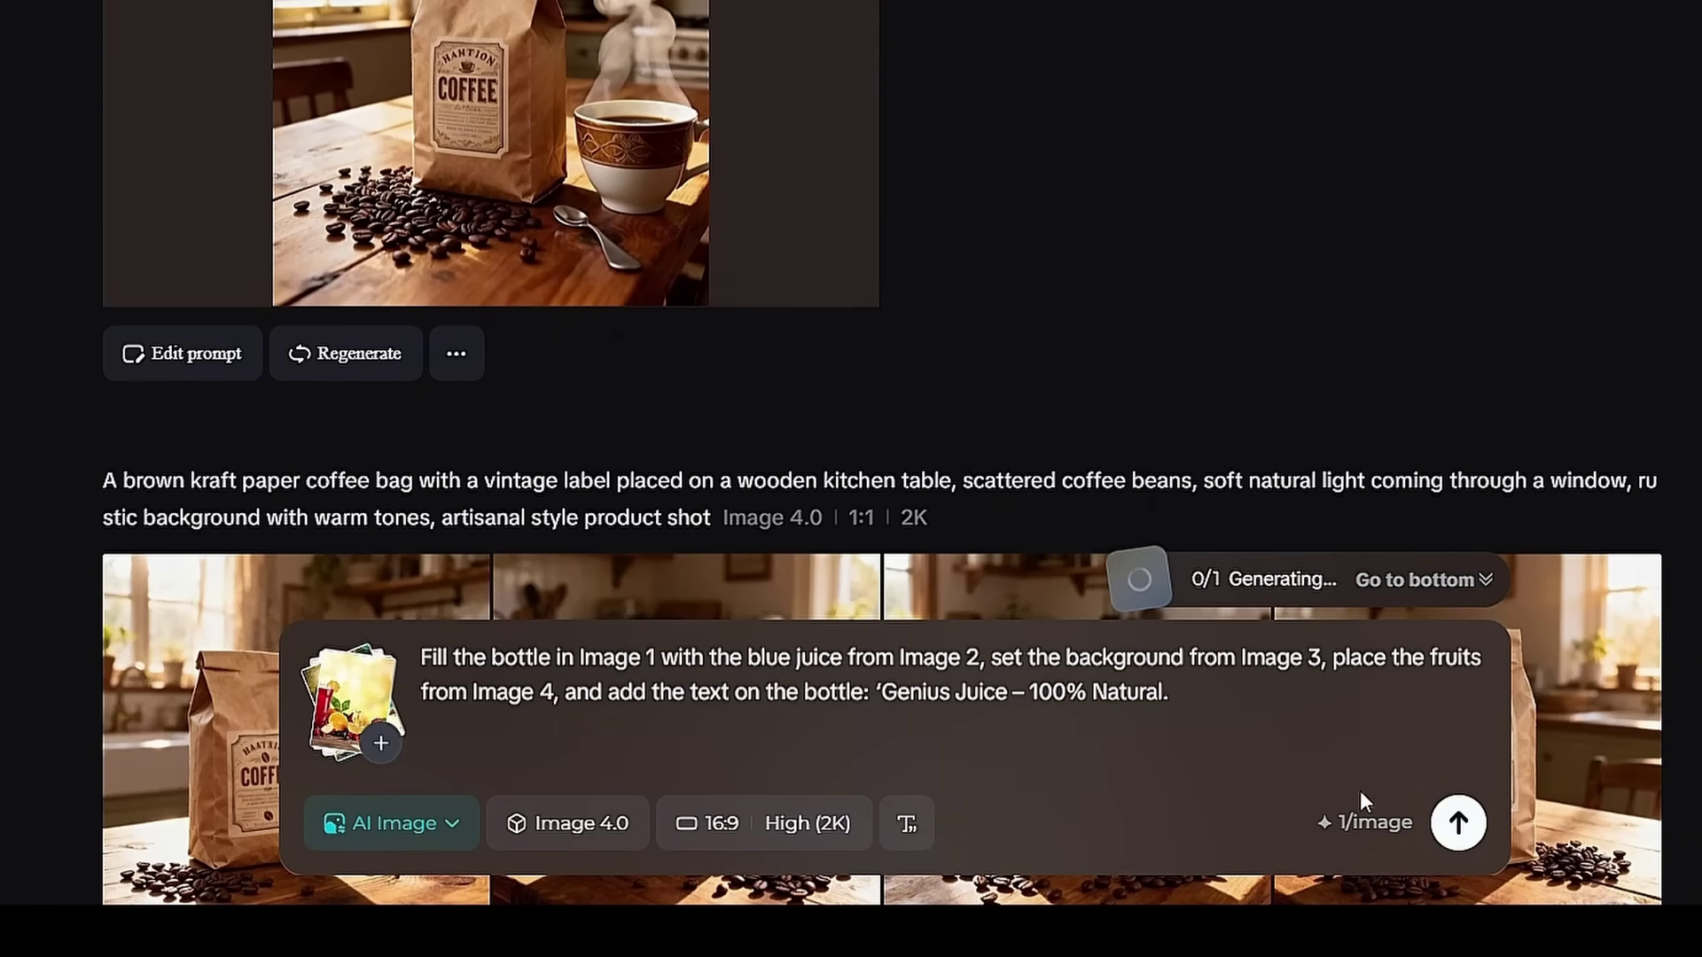
pyautogui.click(1471, 837)
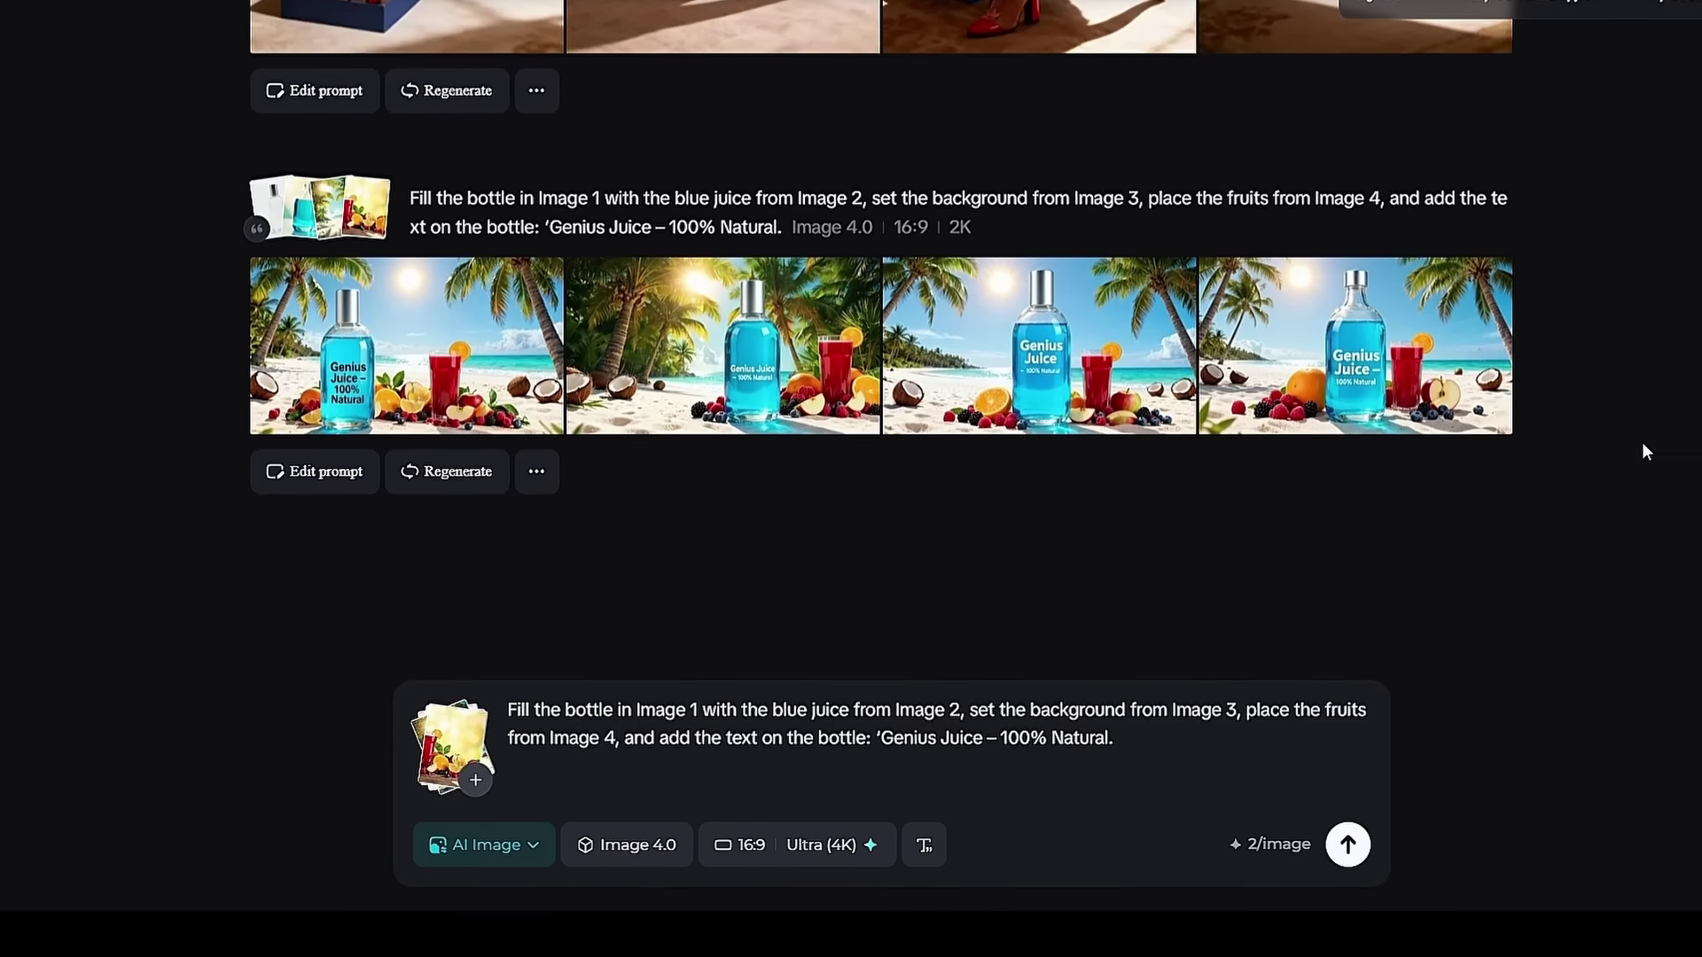
# View the fourth Genius Juice beach image full screen, then close the preview and detail view.
pyautogui.moveTo(233, 212)
pyautogui.click(425, 427)
pyautogui.click(1600, 253)
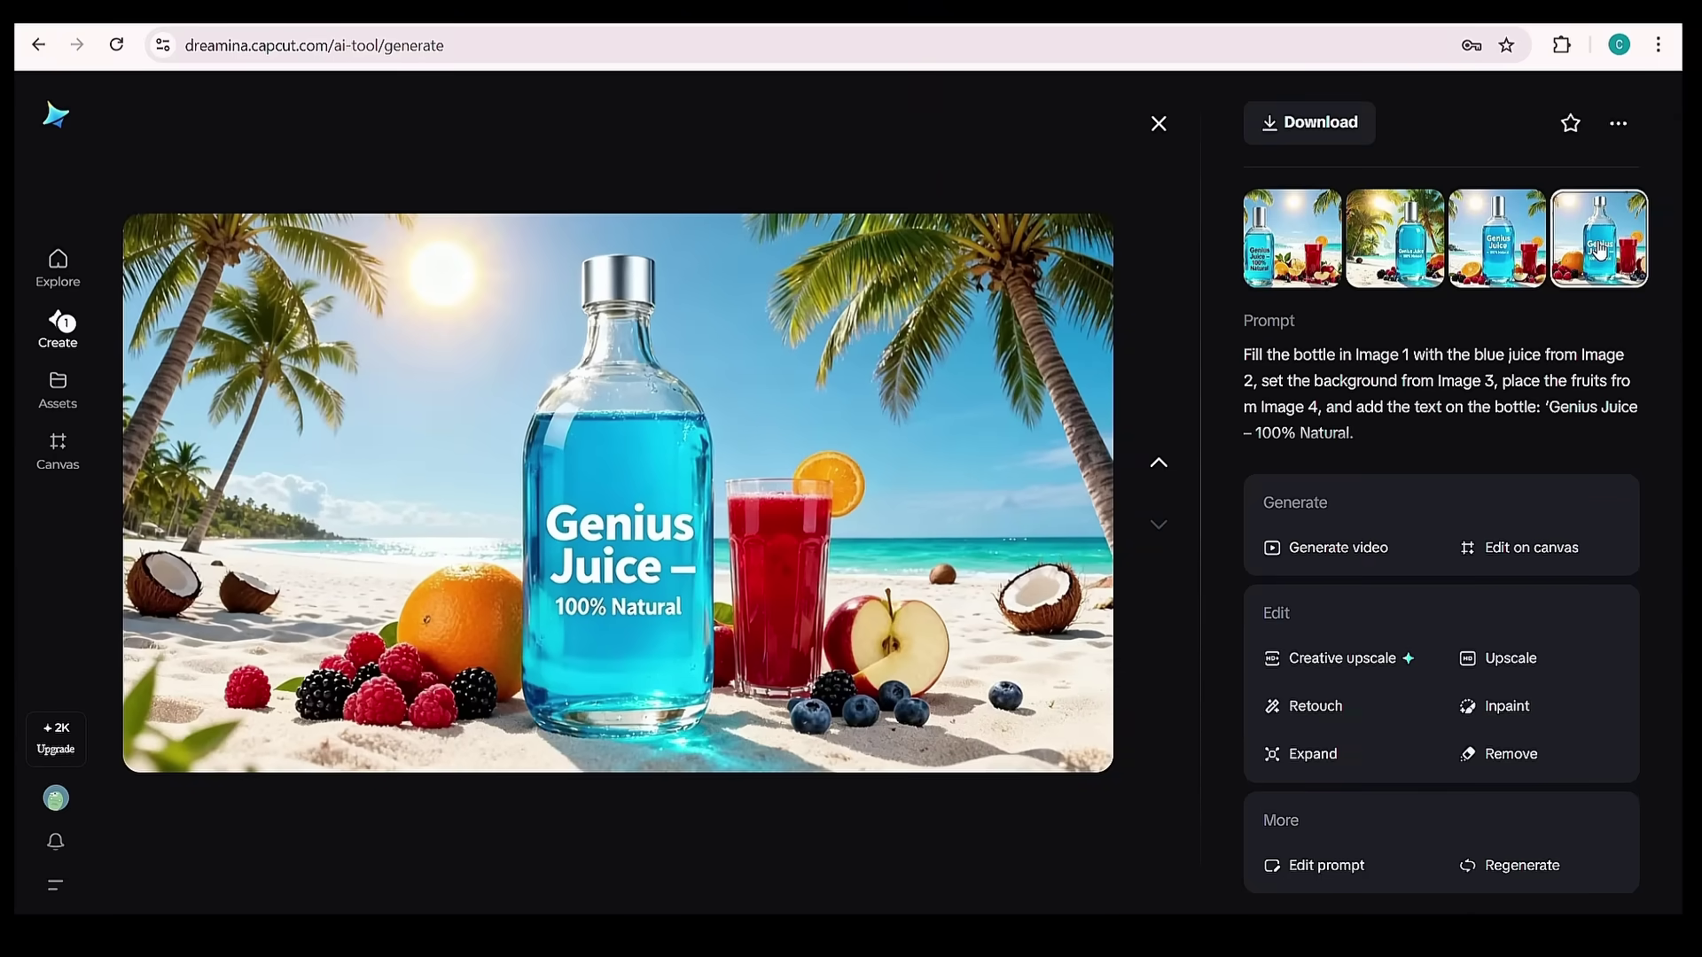
pyautogui.click(647, 453)
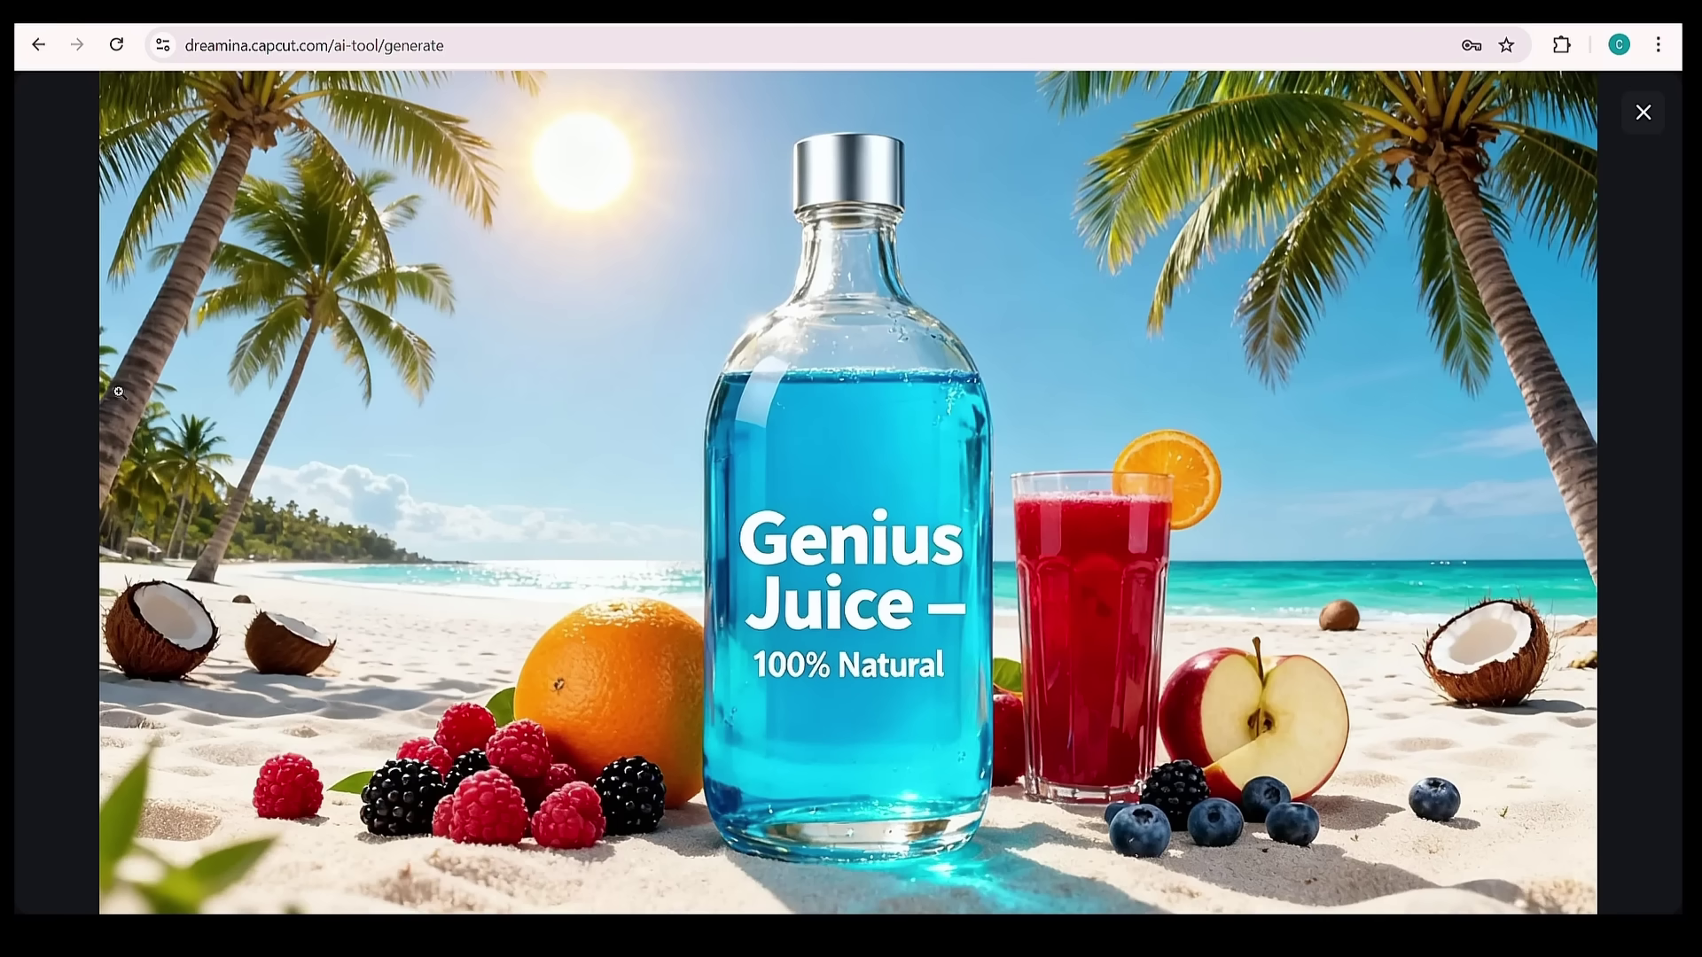
pyautogui.click(1654, 124)
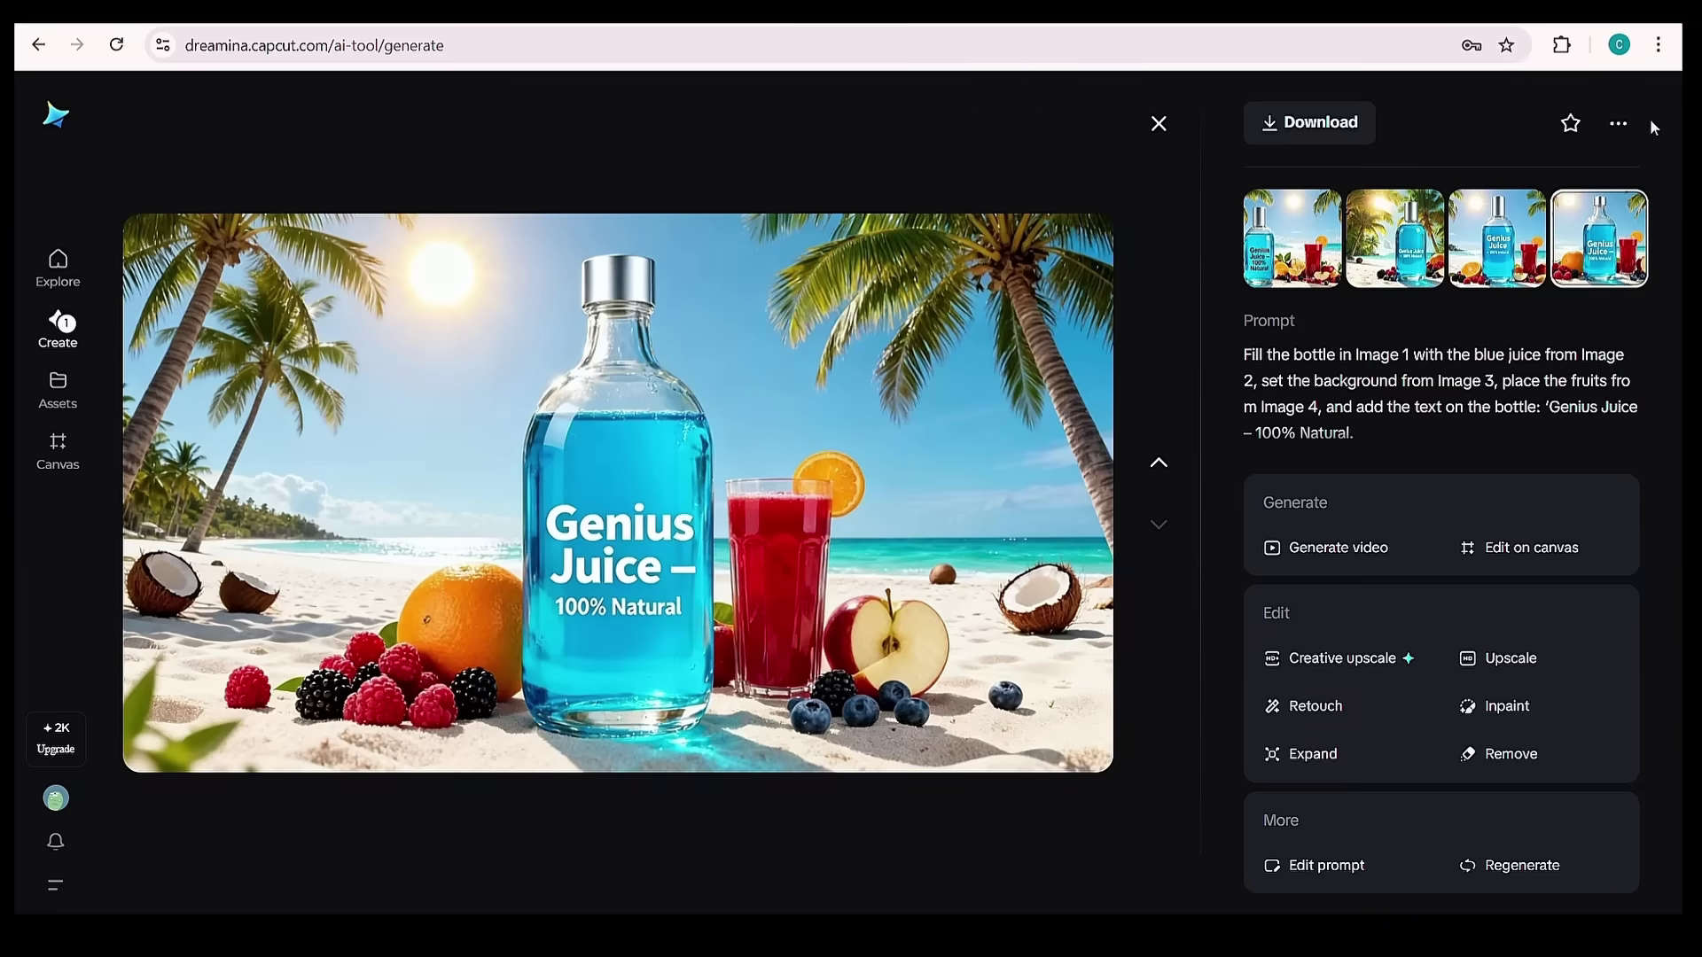
pyautogui.click(1161, 126)
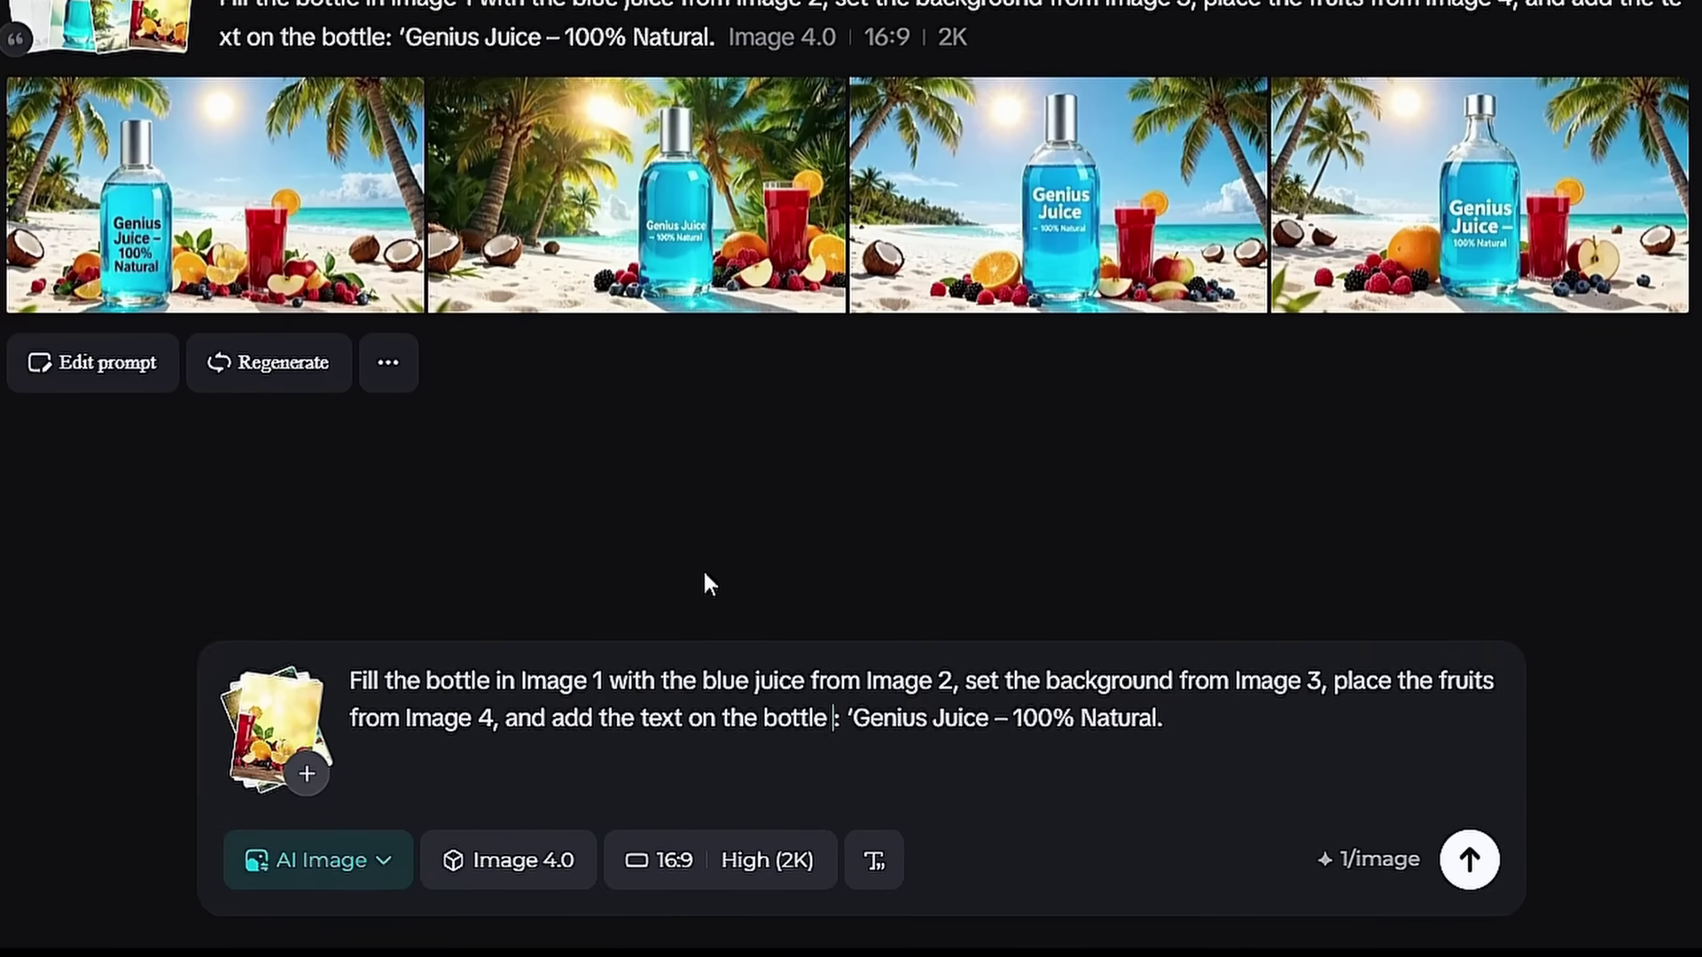
# Change the prompt to 'on the bottle wrapper' and regenerate the juice images.
pyautogui.write('wrappe')
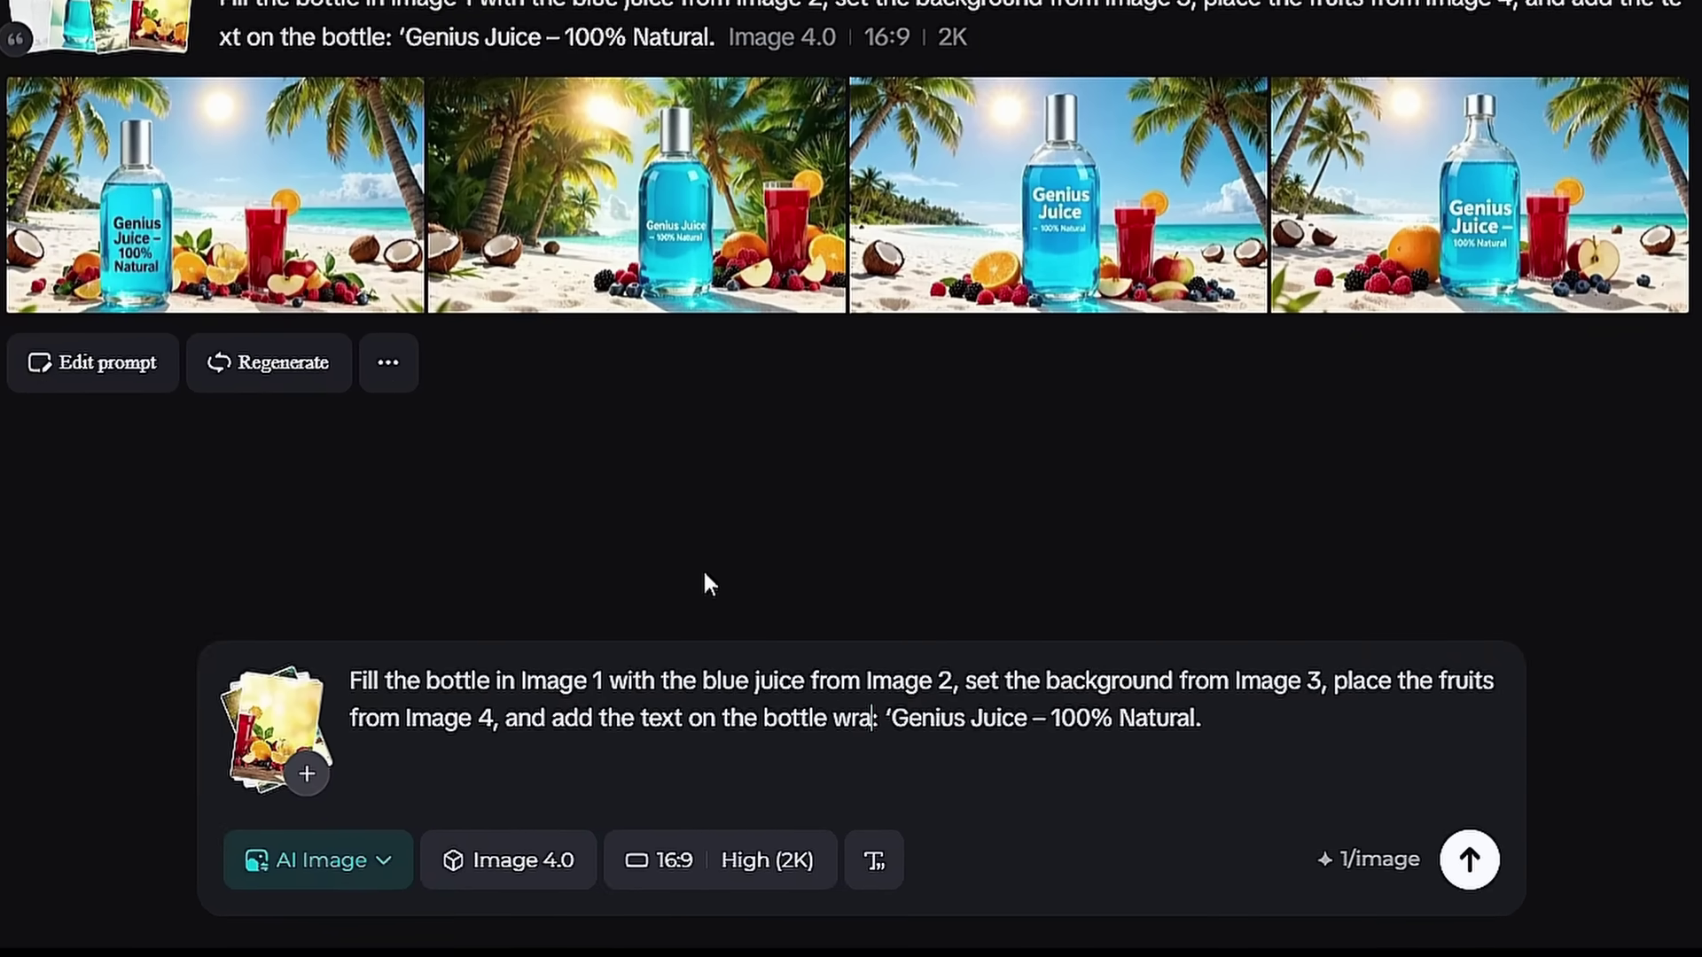
pyautogui.write('r')
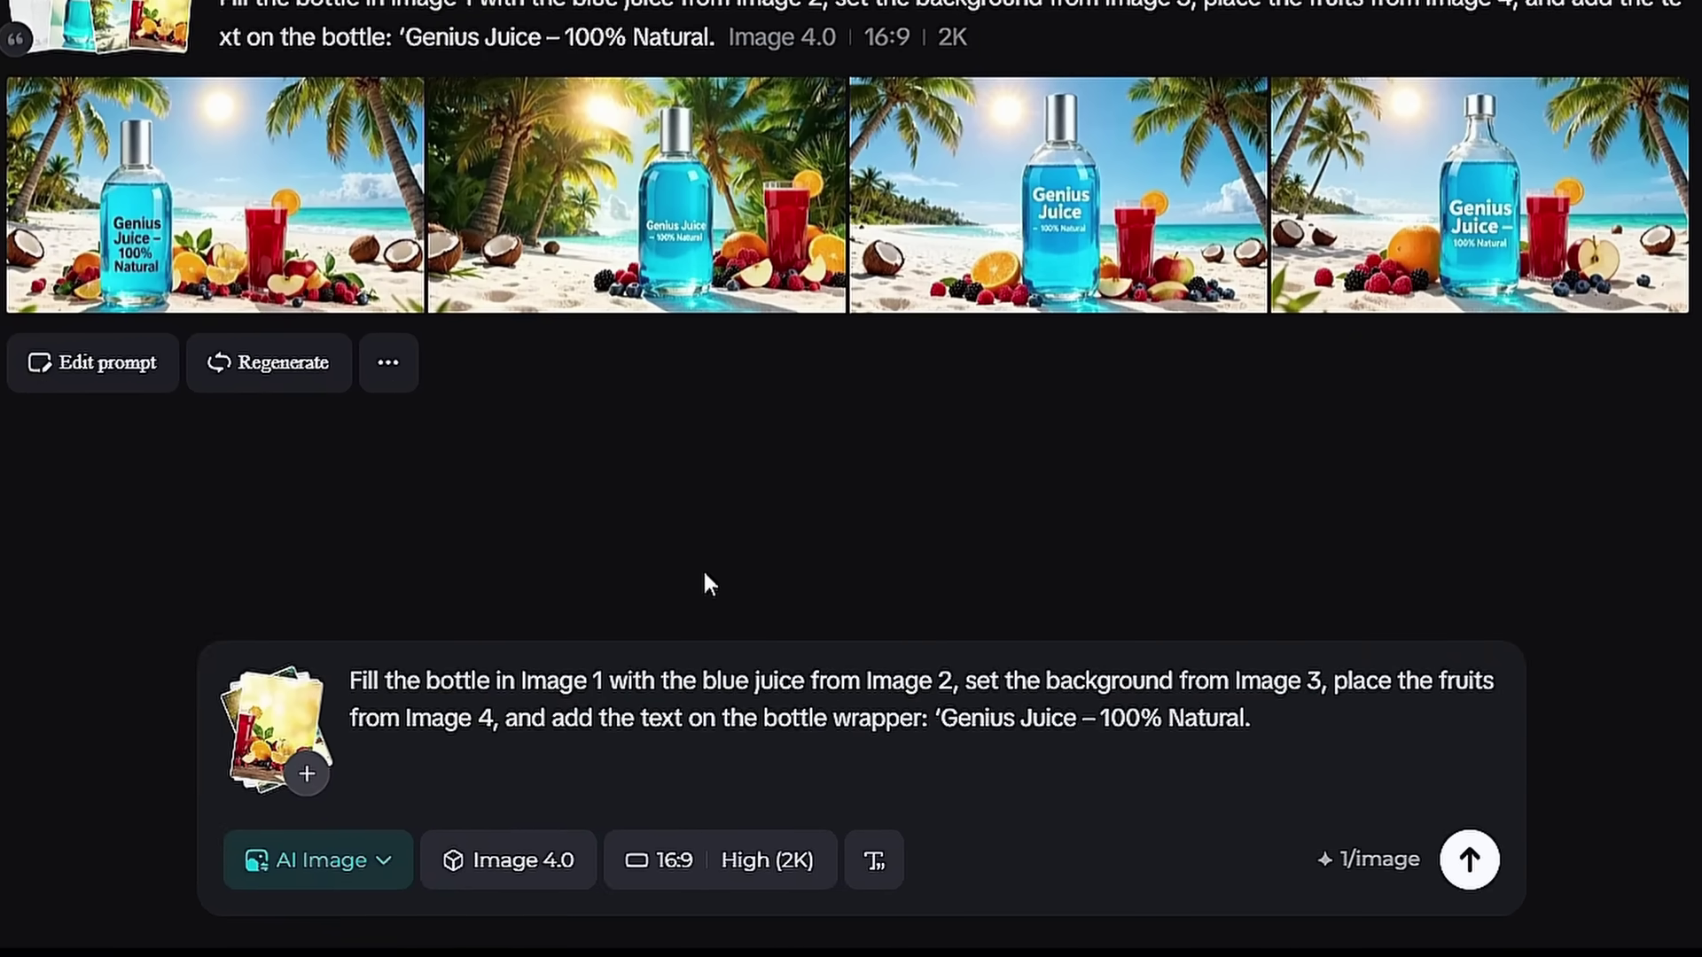
pyautogui.click(1486, 885)
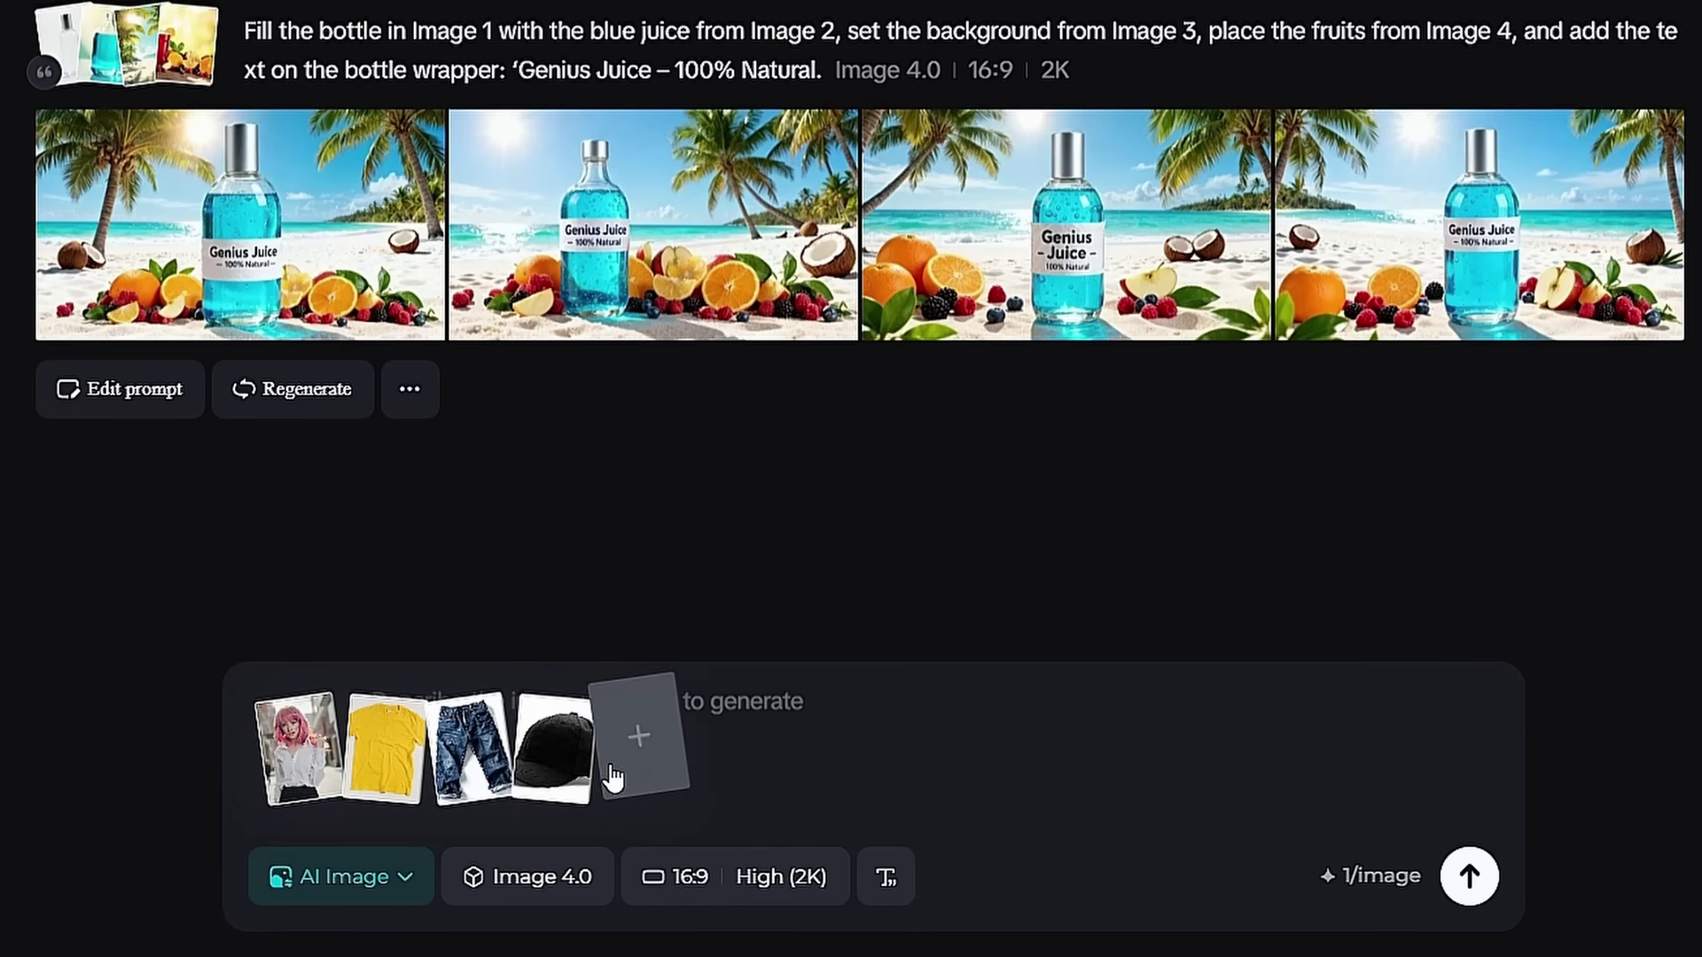
# Paste the prompt dressing the Image 1 model in Images 2, 3 and 4, generate, and open the second result.
pyautogui.write('Dress the model in Image 1, in the clothes from Images 2, 3 and 4.')
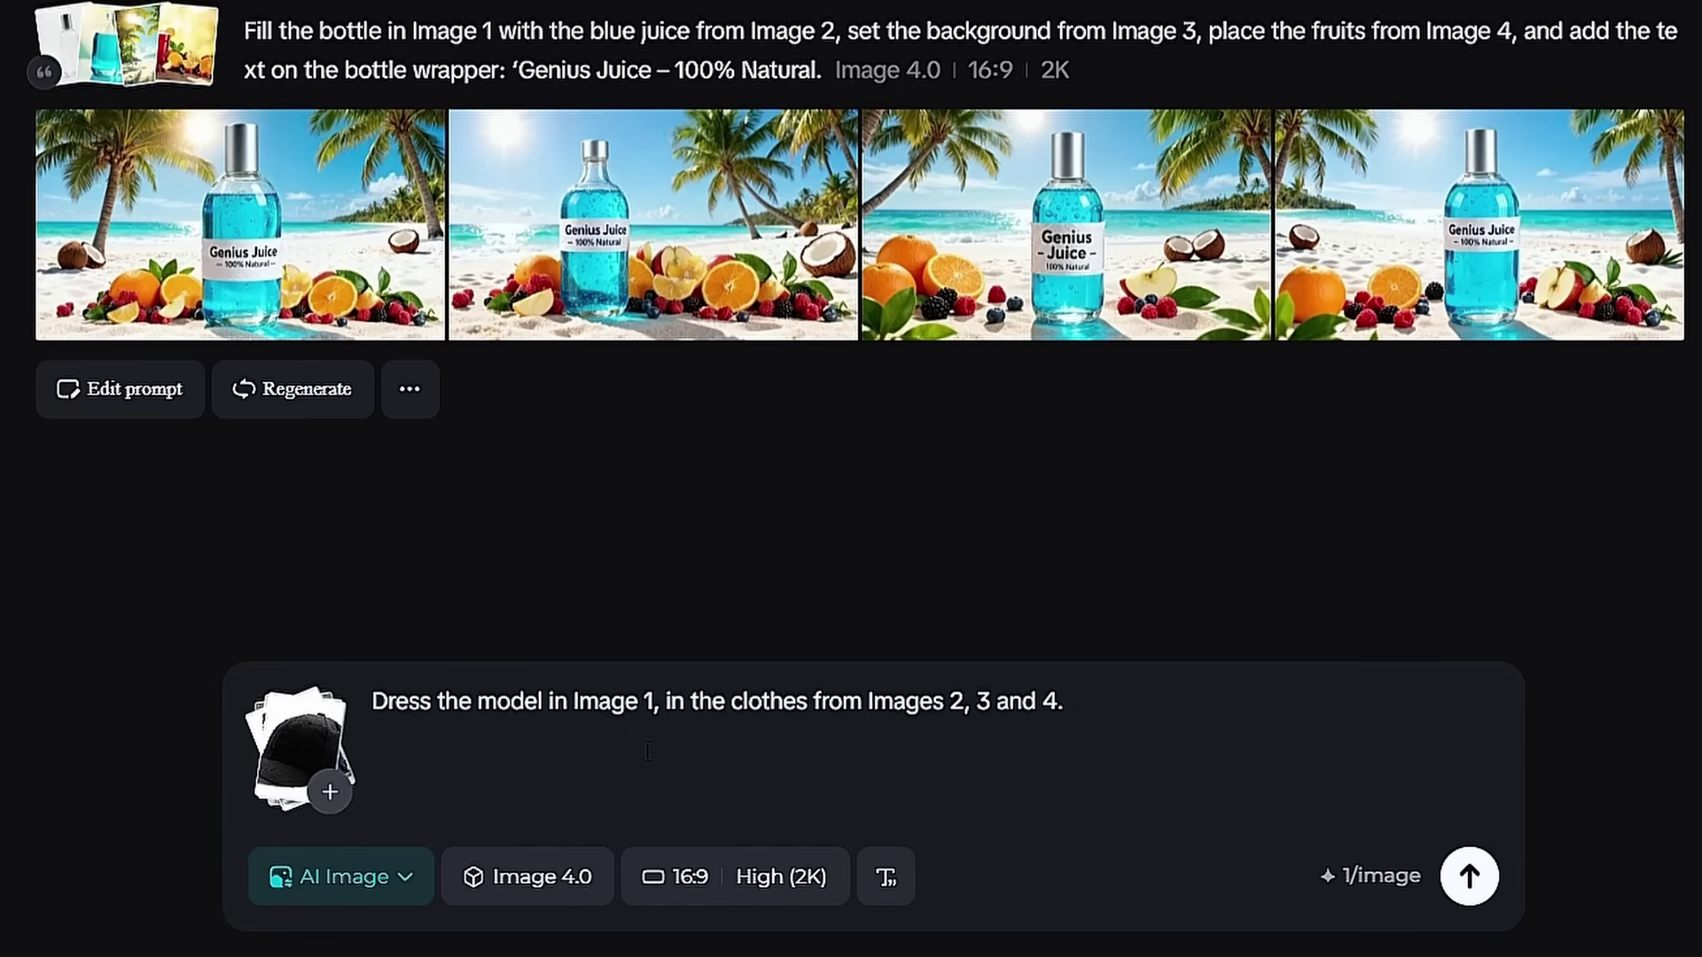
pyautogui.moveTo(569, 719); pyautogui.dragTo(666, 720)
pyautogui.click(691, 701)
pyautogui.moveTo(863, 701); pyautogui.dragTo(1056, 703)
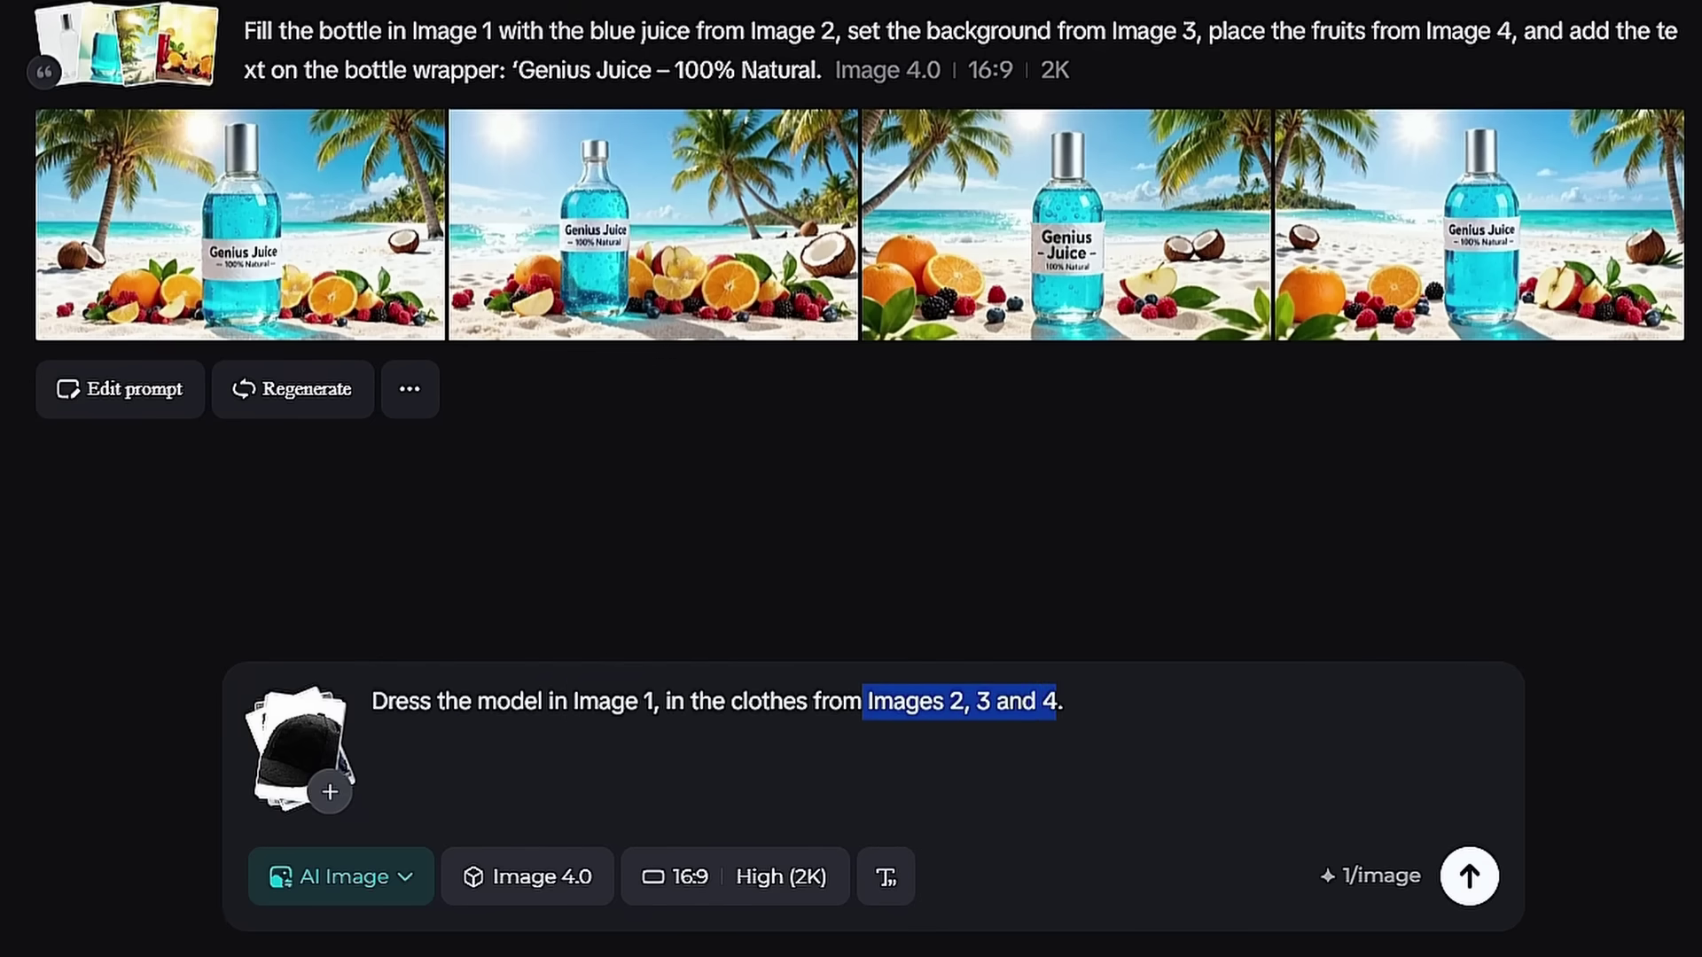
pyautogui.click(1056, 703)
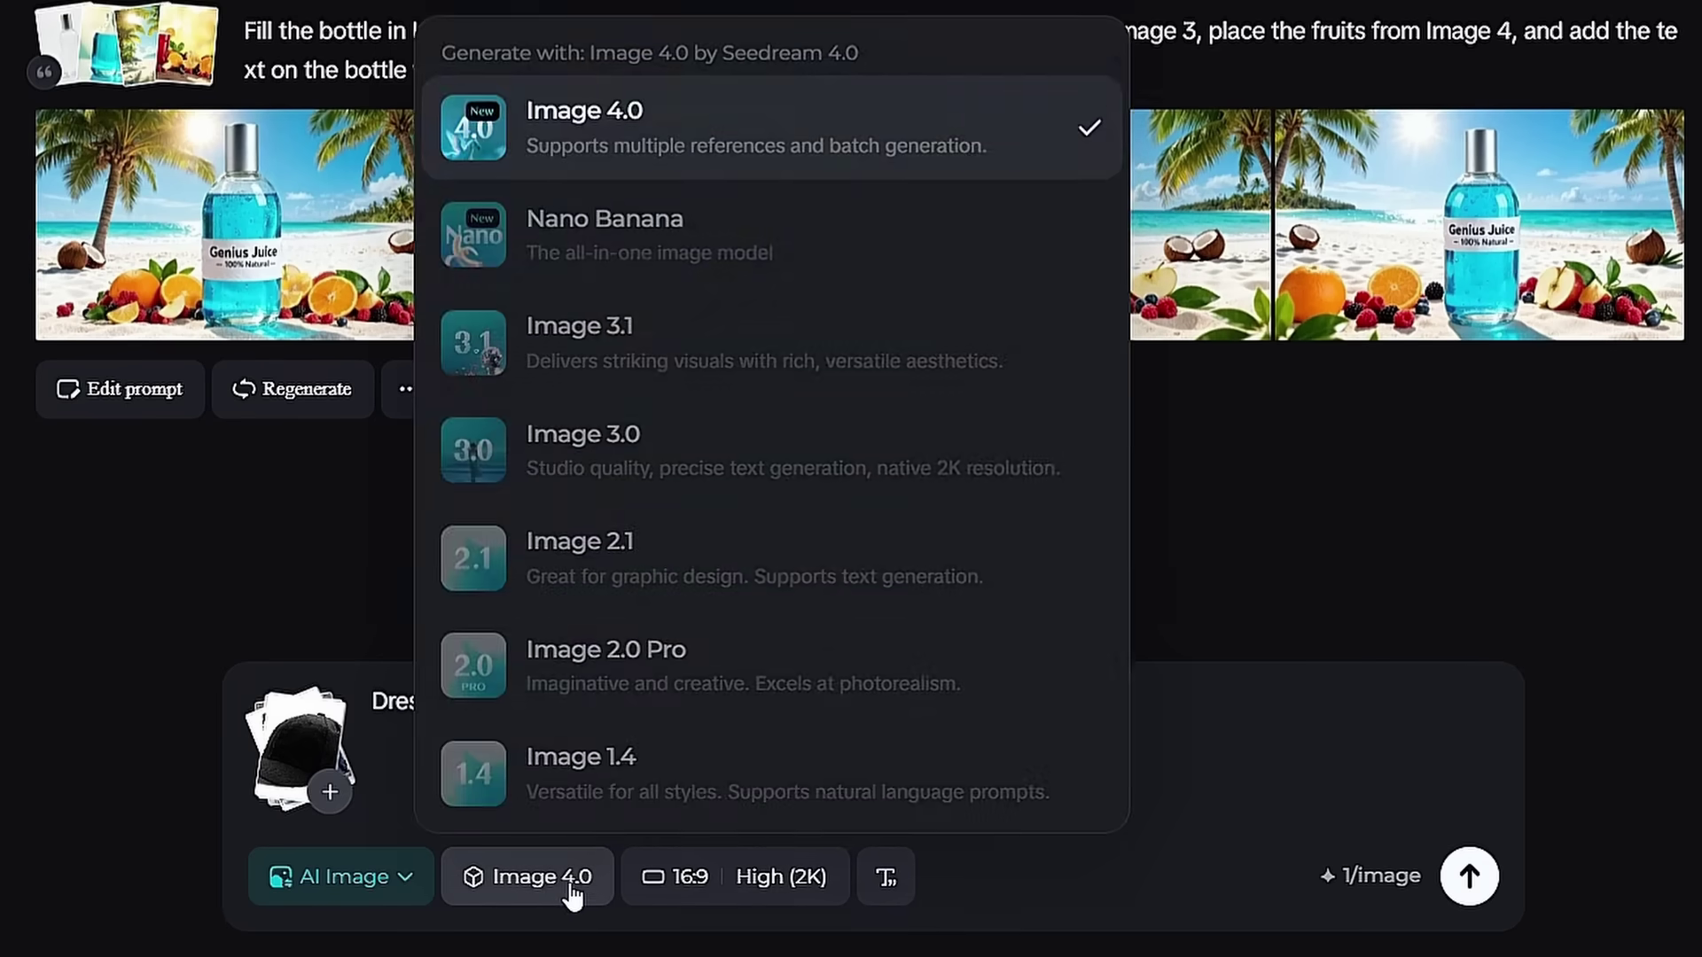
pyautogui.moveTo(687, 884)
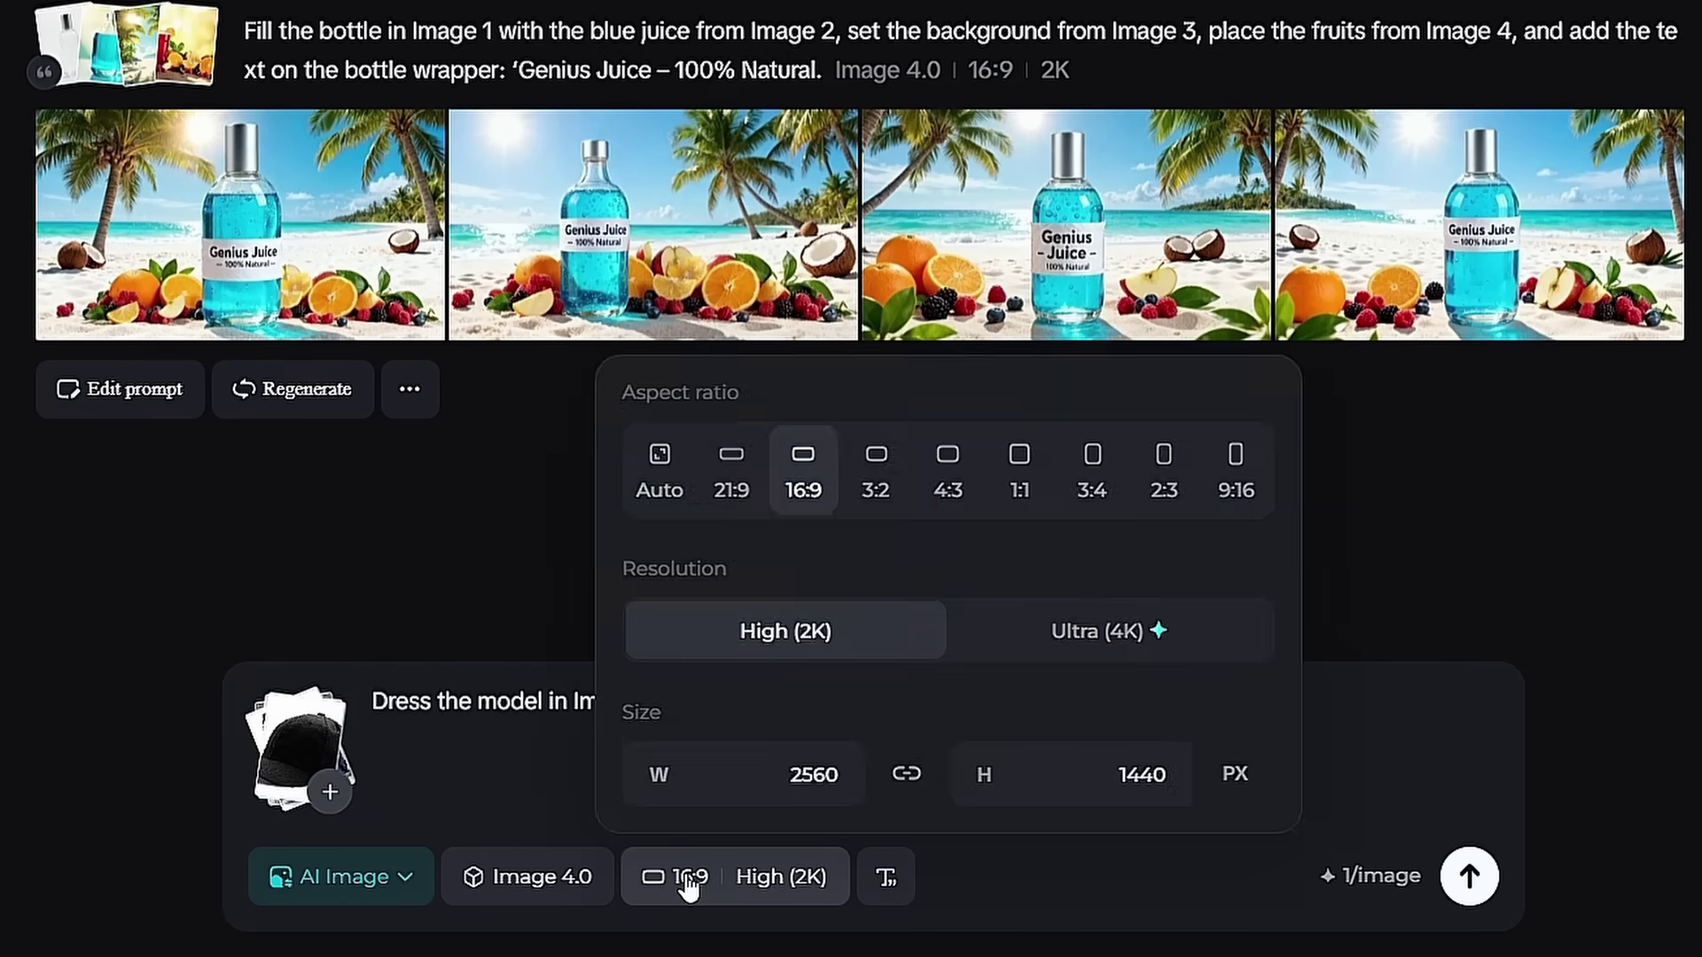
pyautogui.click(1471, 880)
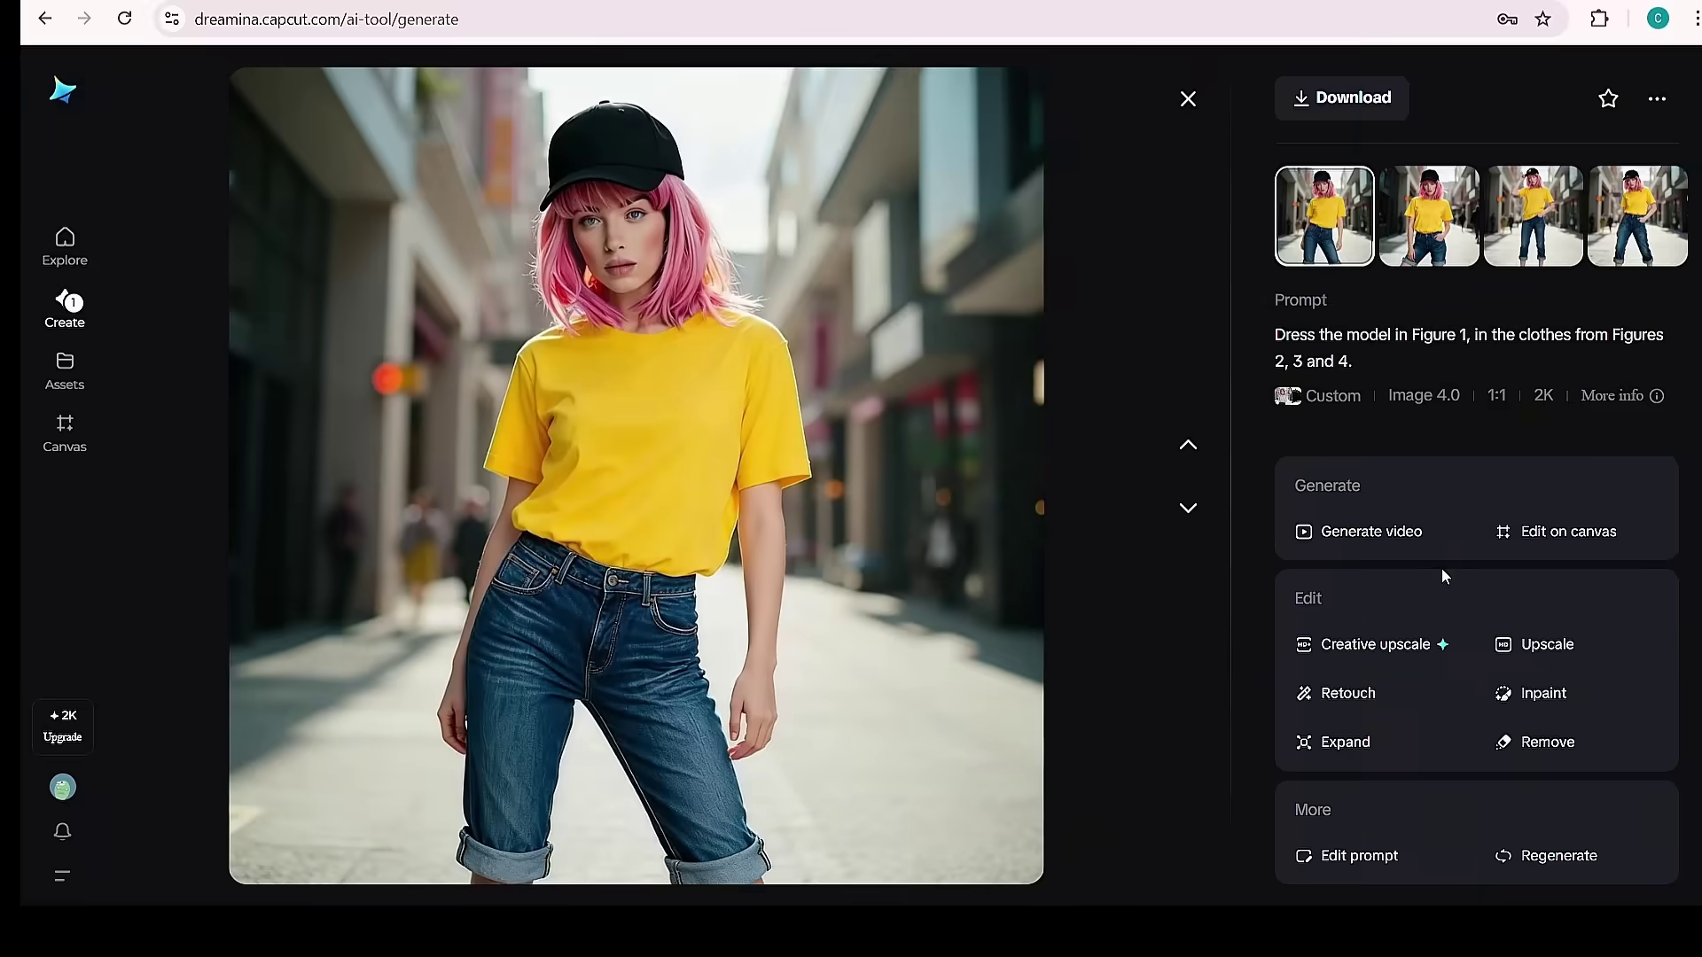
pyautogui.click(1433, 217)
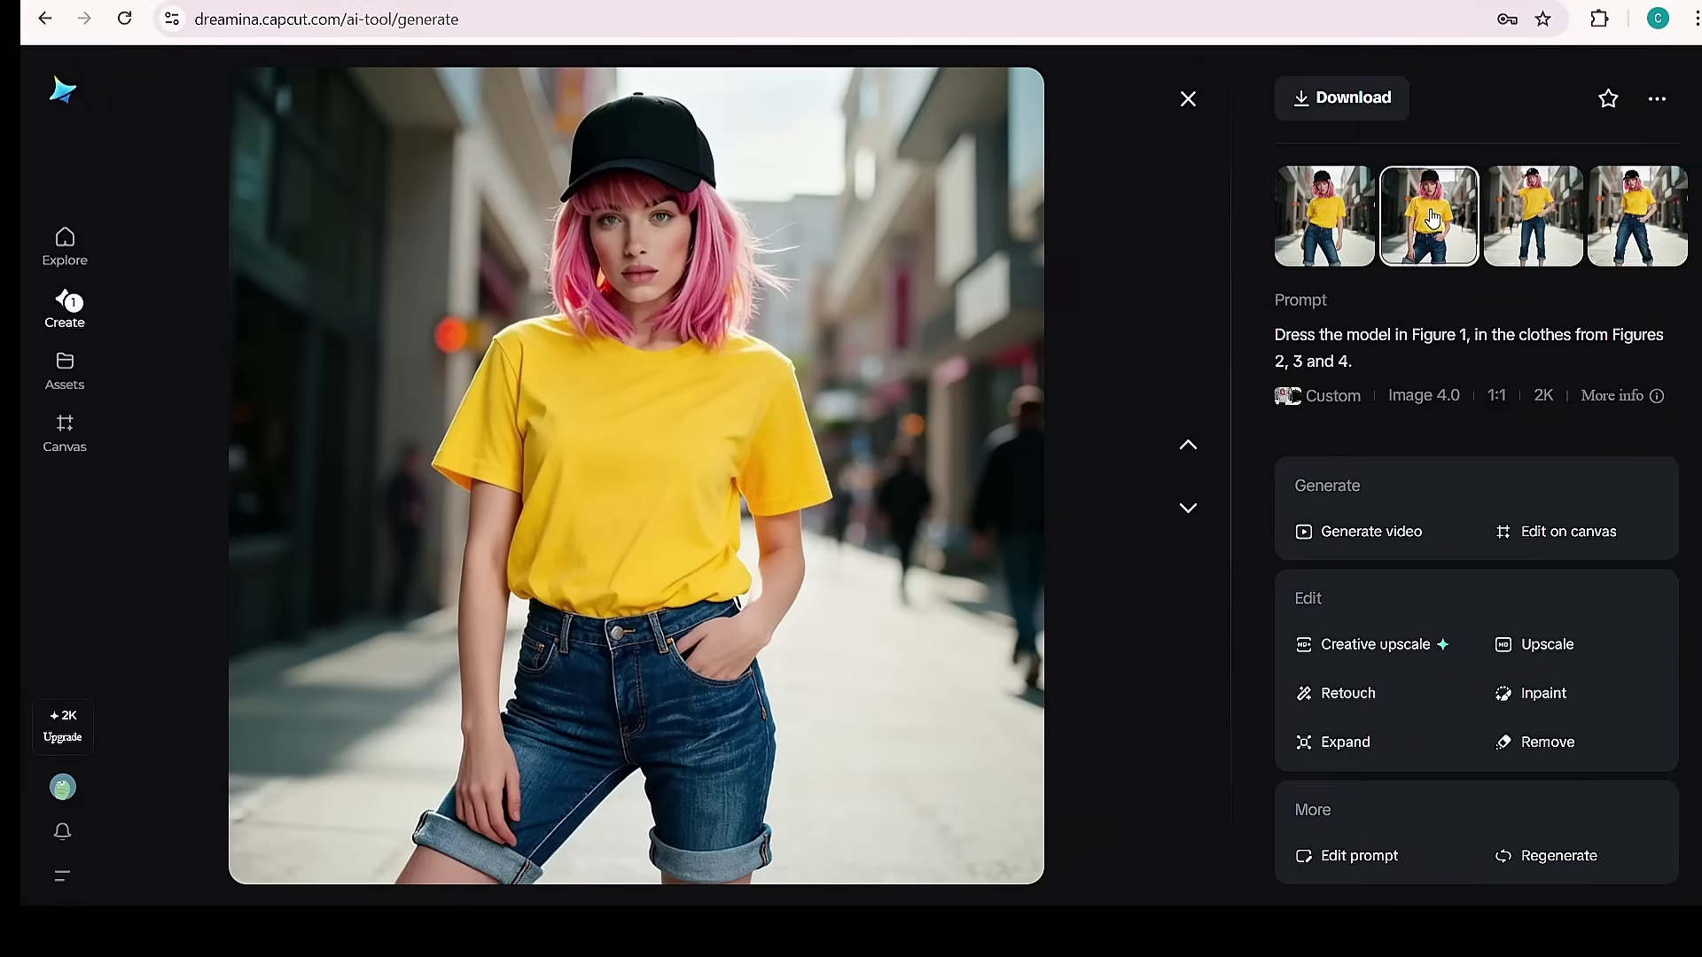
# View the dressed-model result at full size, then close the viewer and detail view.
pyautogui.click(711, 418)
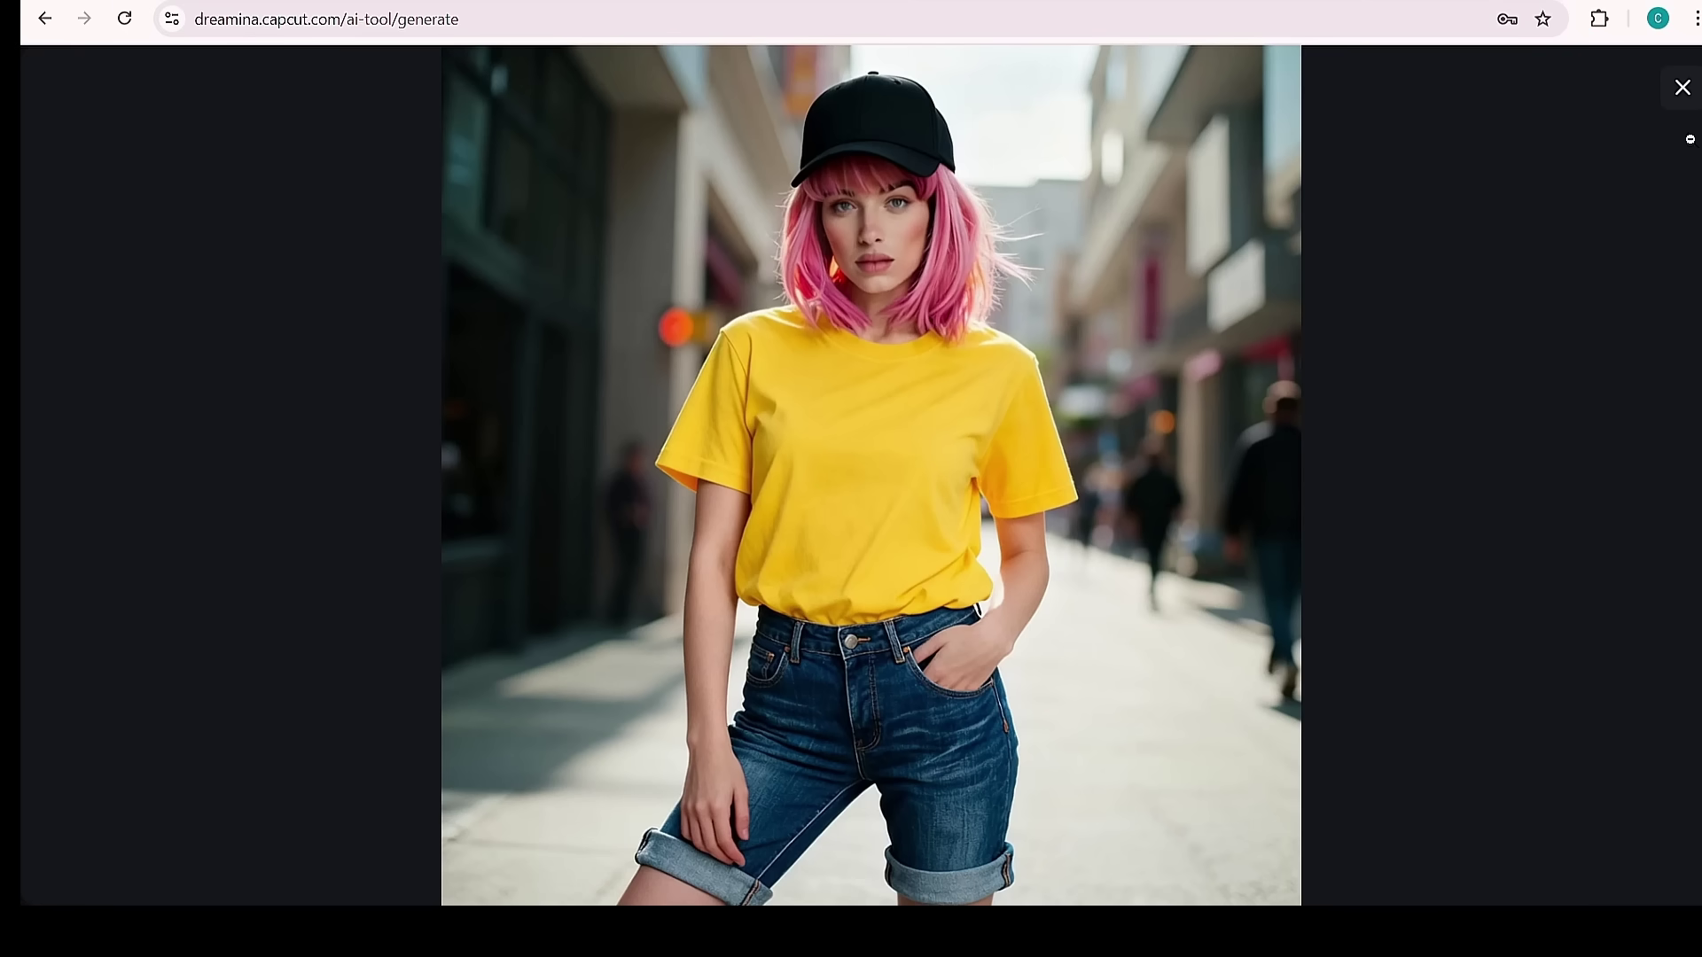
pyautogui.click(1683, 88)
pyautogui.click(1206, 97)
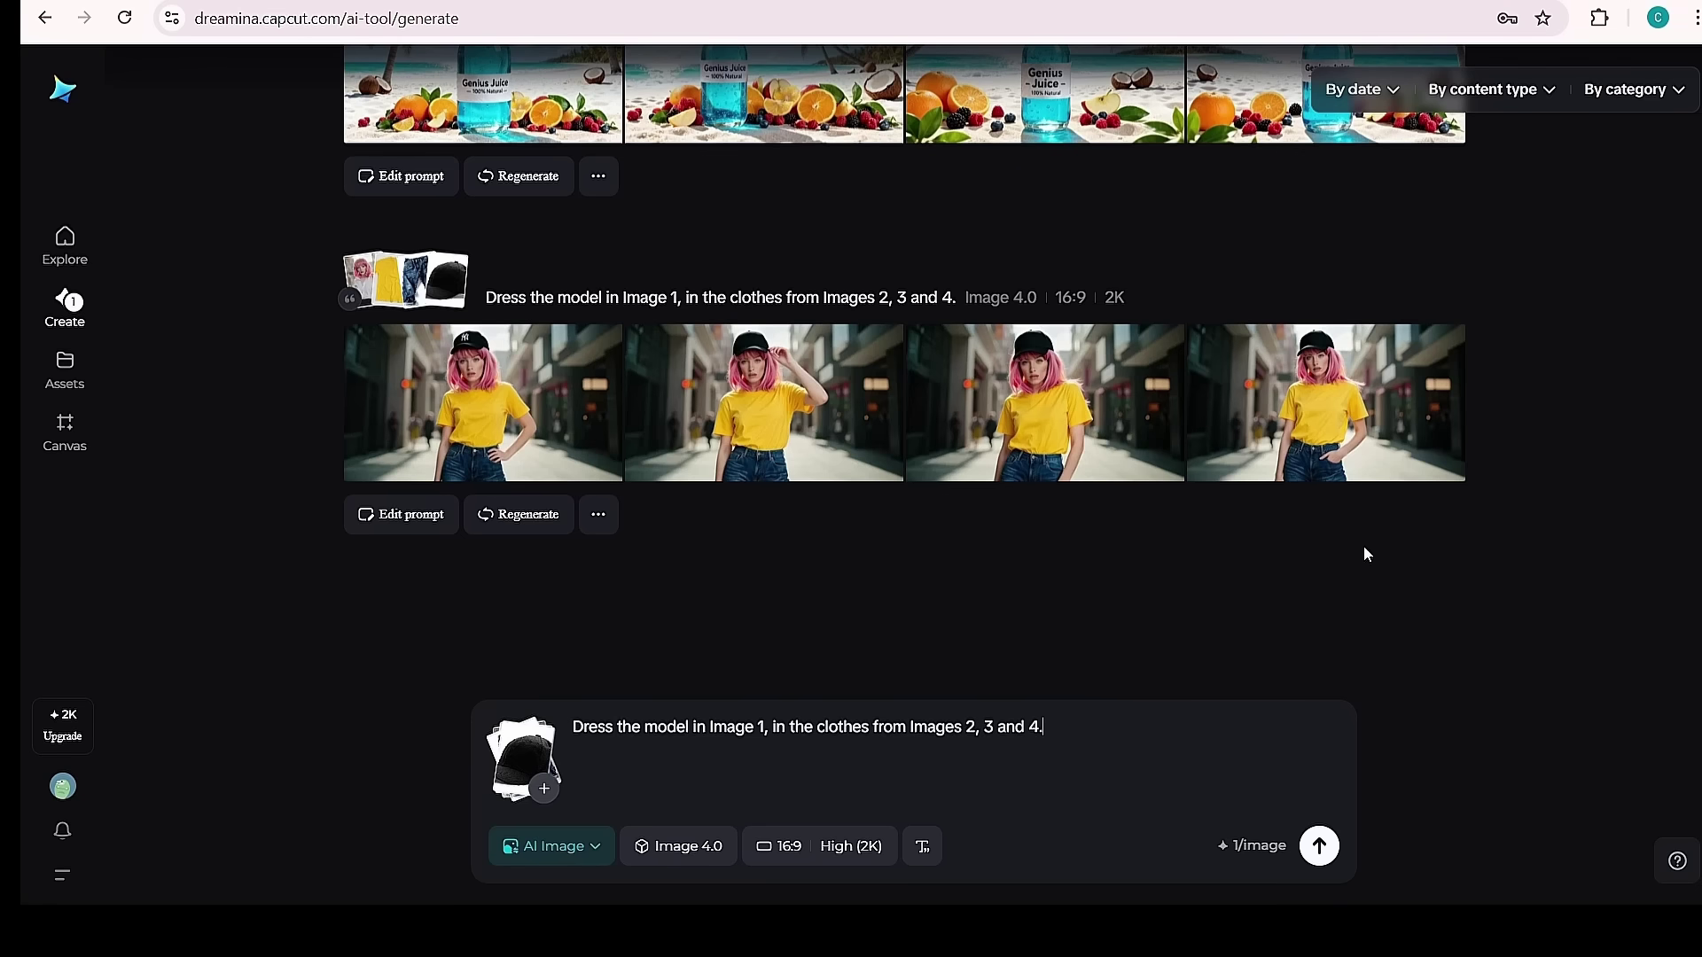
# Delete the previous prompt text and remove the model reference image.
pyautogui.moveTo(1060, 741); pyautogui.dragTo(574, 725)
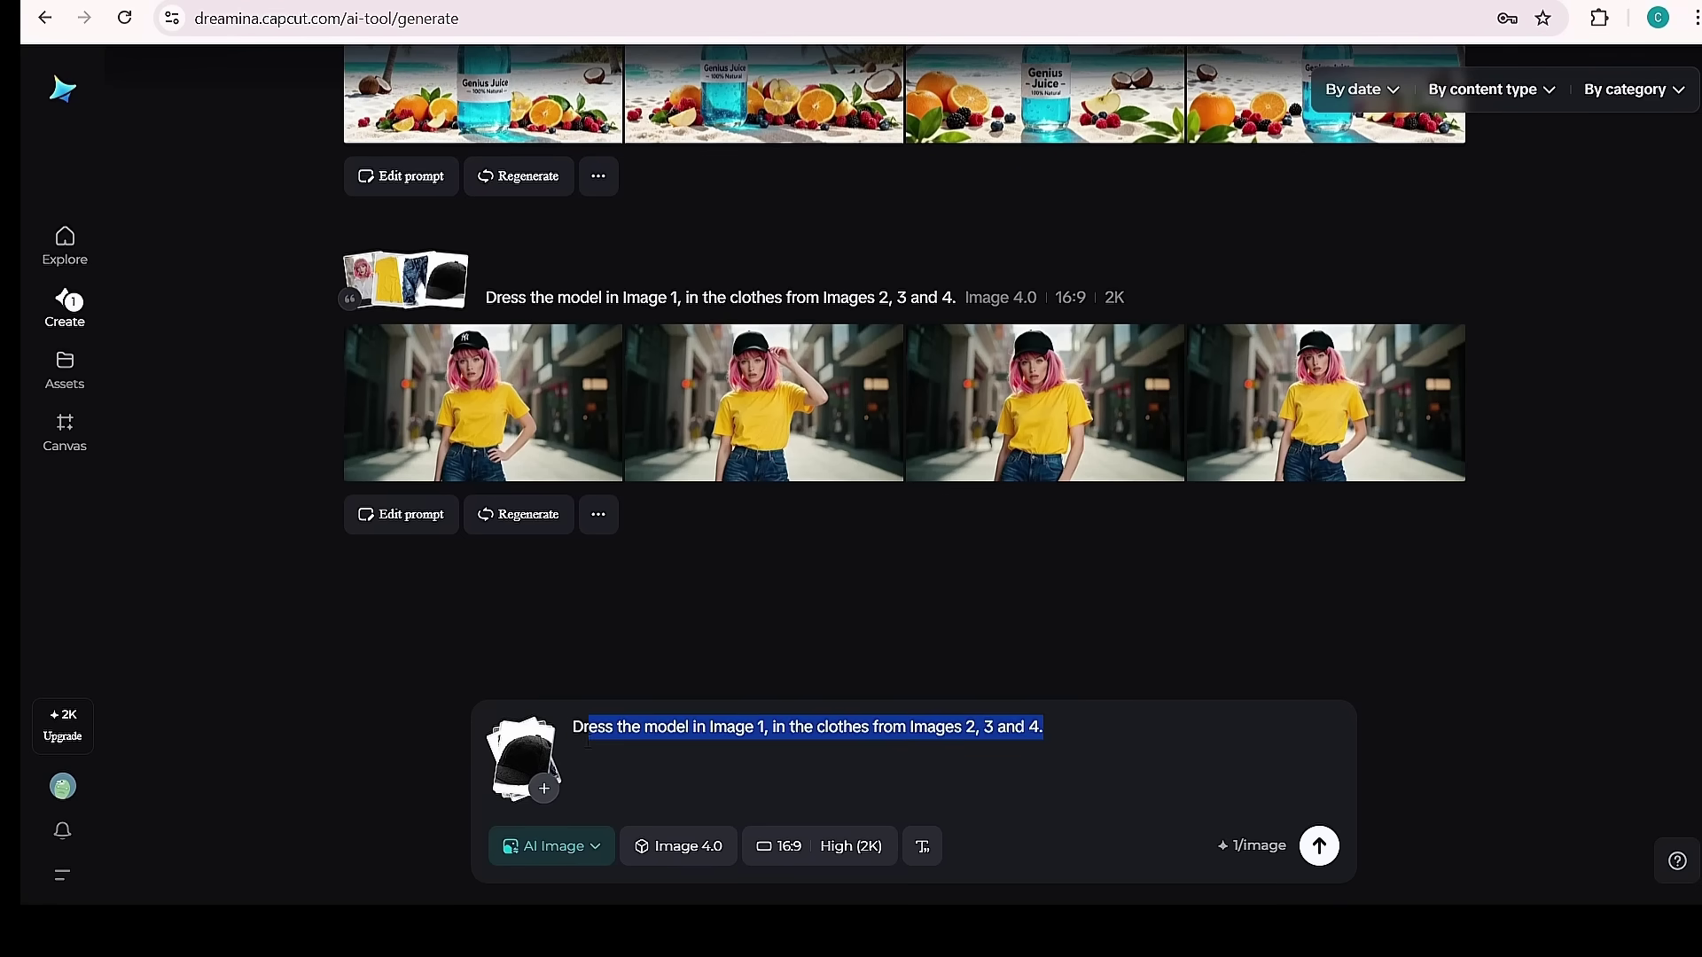
pyautogui.press('BackSpace')
pyautogui.moveTo(530, 754)
pyautogui.click(546, 716)
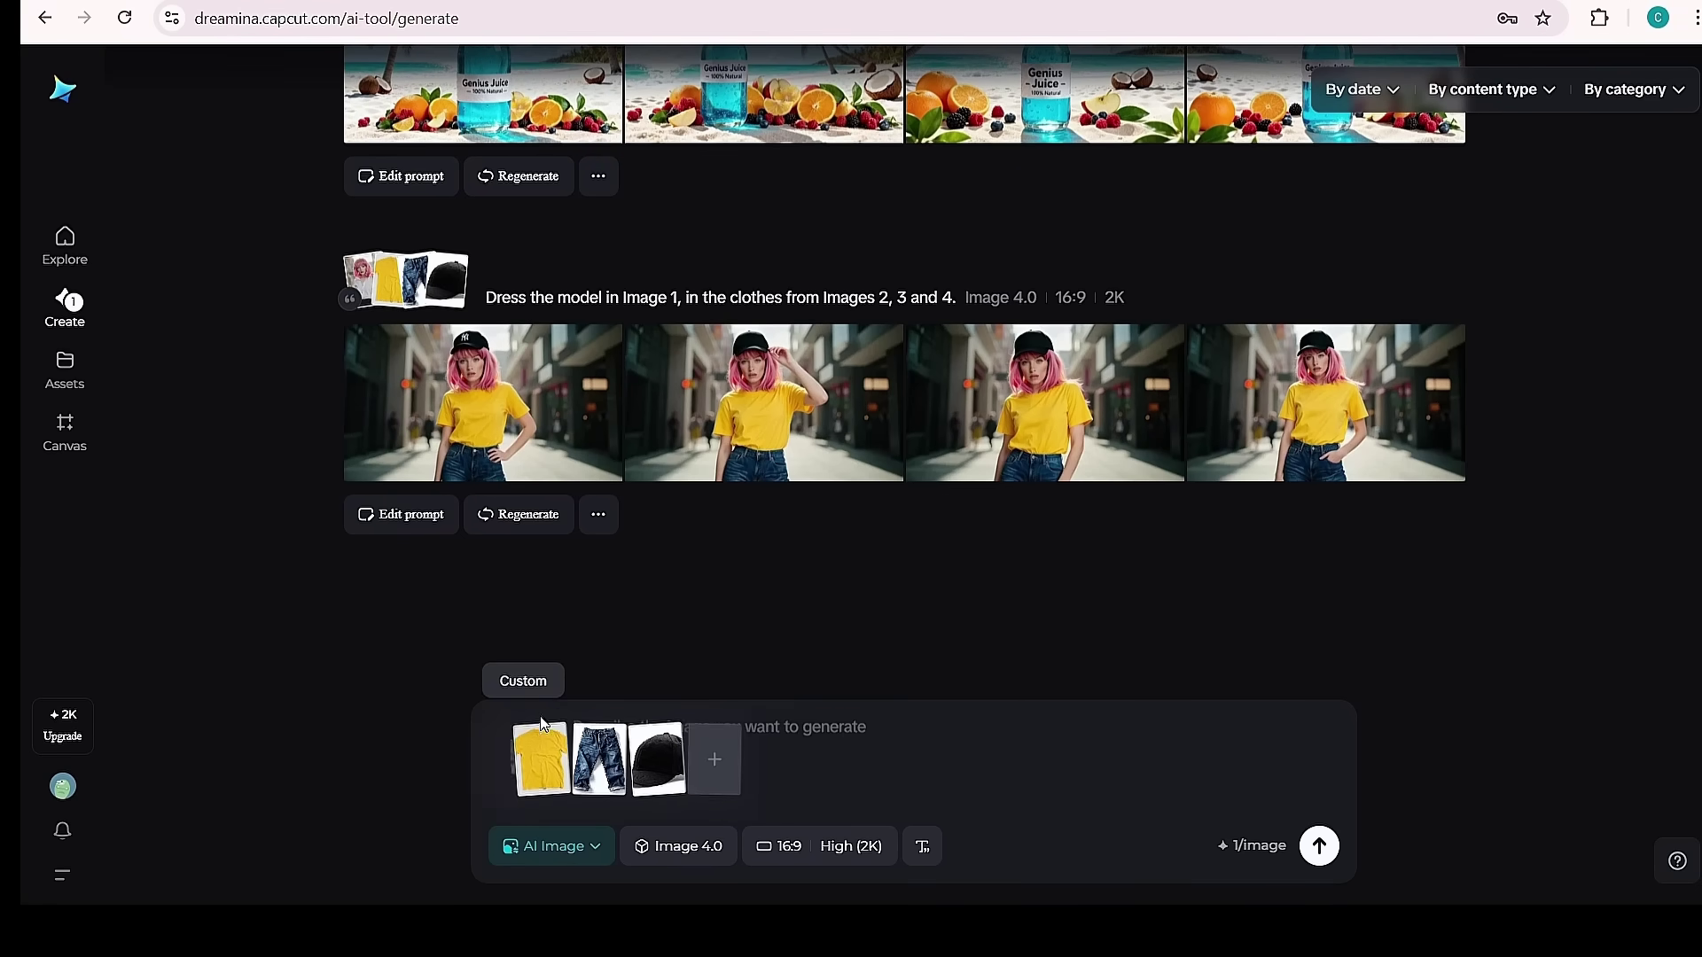
# Remove the leftover shirt and cap references and paste the boy-and-teddy roller-coaster prompt.
pyautogui.click(545, 713)
pyautogui.click(547, 712)
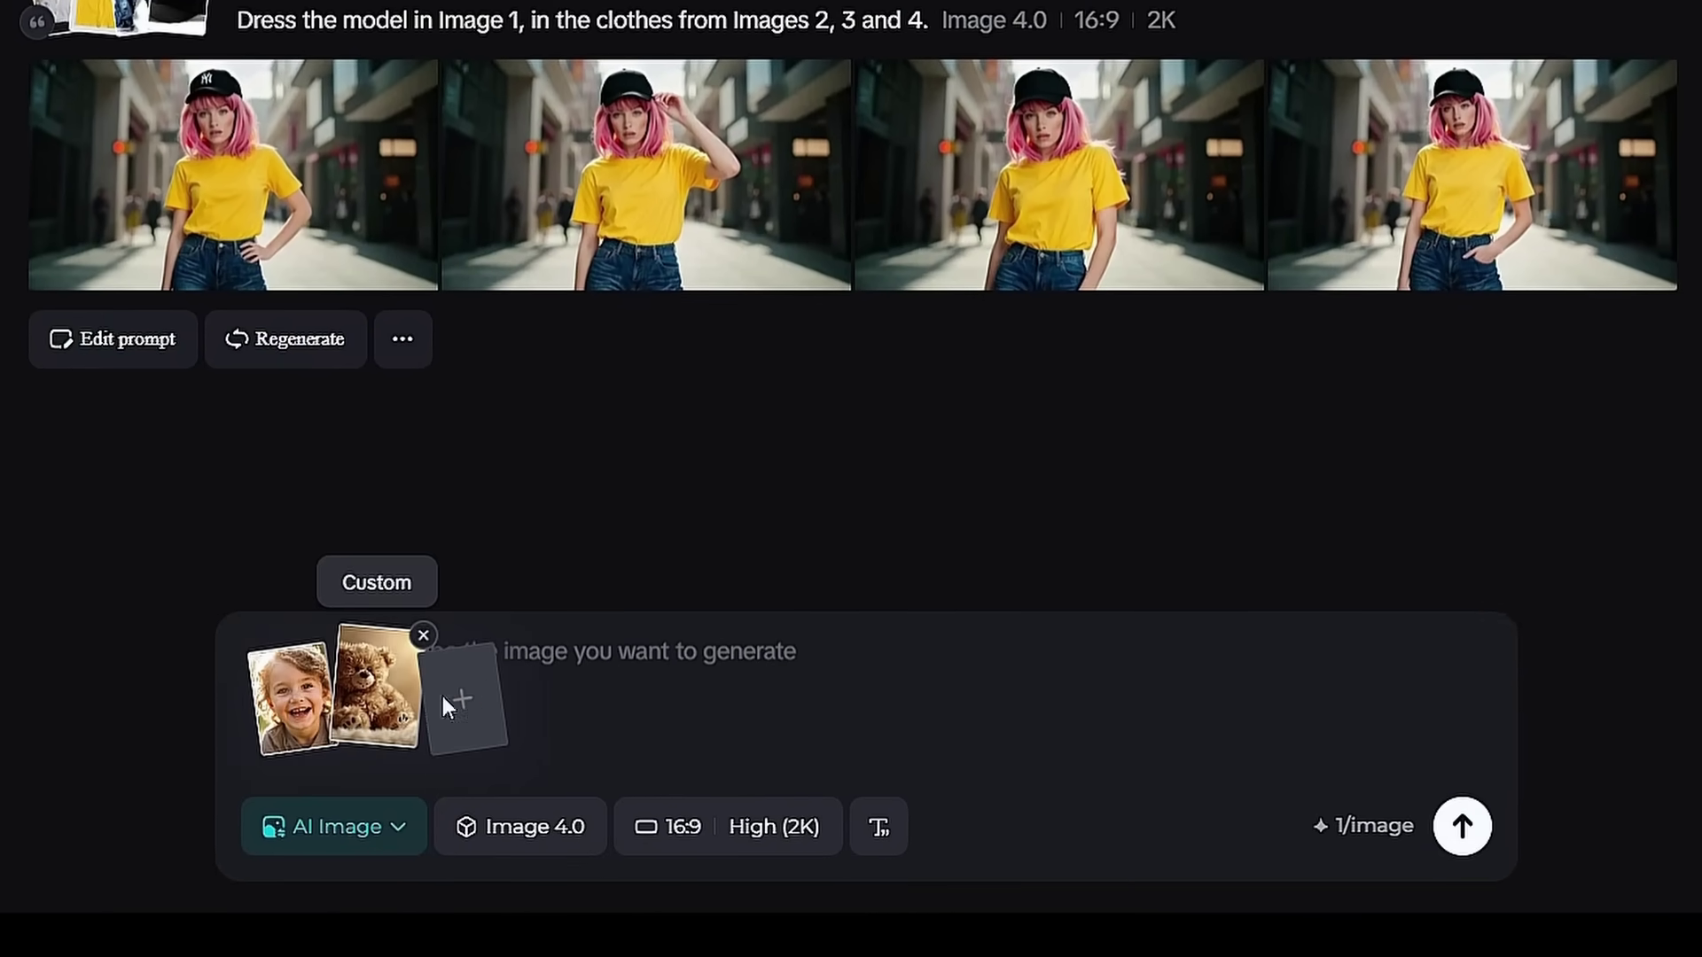
pyautogui.write('Referring to Figures 1 and 2, generate an image of a boy and a Teddy bear doll happily riding a roller coaster in an amusement park.')
pyautogui.moveTo(494, 653); pyautogui.dragTo(602, 663)
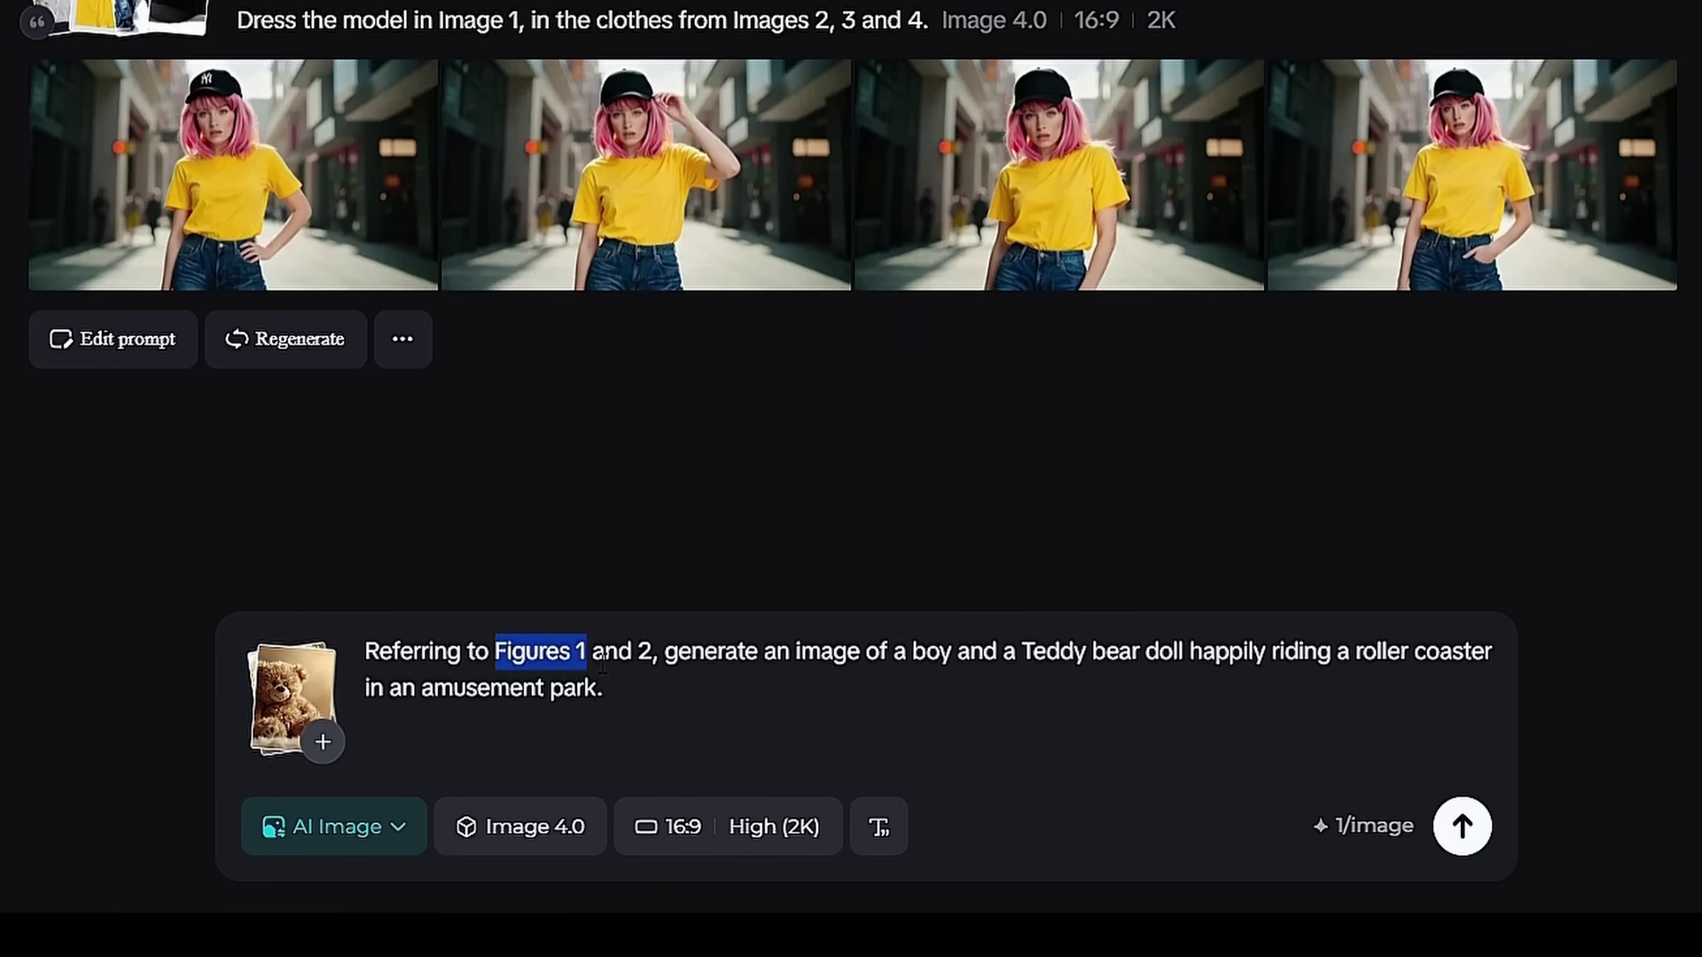
pyautogui.doubleClick(646, 656)
pyautogui.click(664, 658)
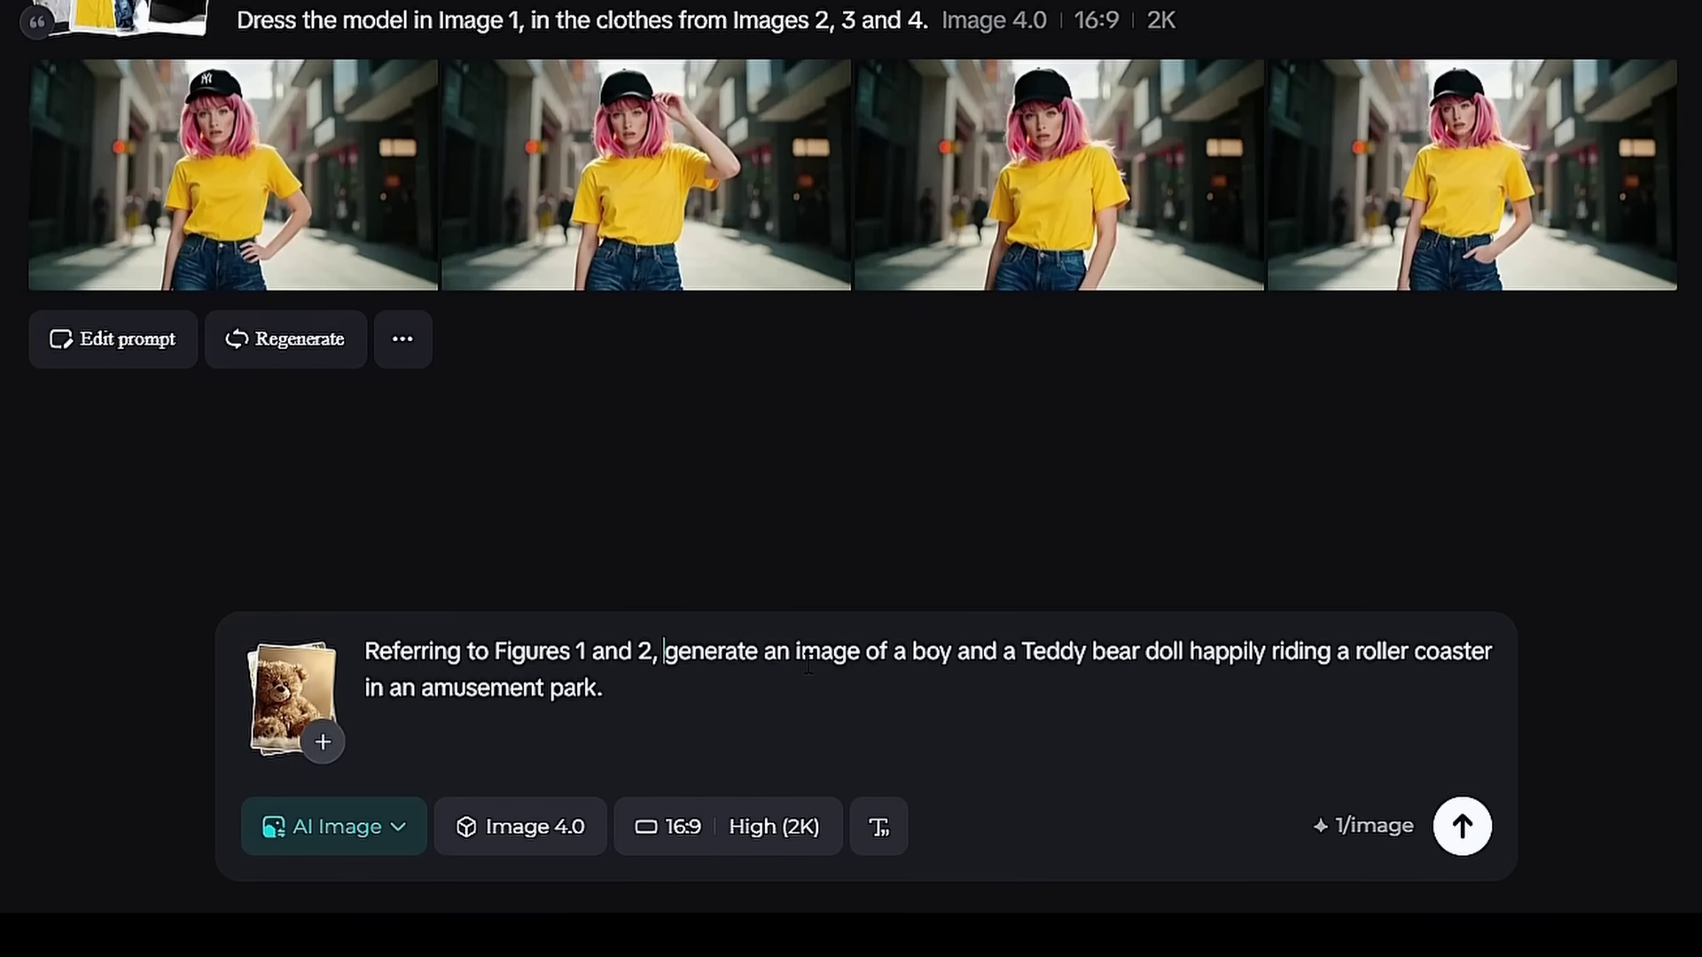
# Check the boy, Teddy bear and amusement park wording, then submit the roller-coaster prompt.
pyautogui.moveTo(797, 661); pyautogui.dragTo(1151, 665)
pyautogui.click(994, 661)
pyautogui.click(1151, 665)
pyautogui.moveTo(418, 700); pyautogui.dragTo(604, 695)
pyautogui.click(604, 696)
pyautogui.click(1463, 824)
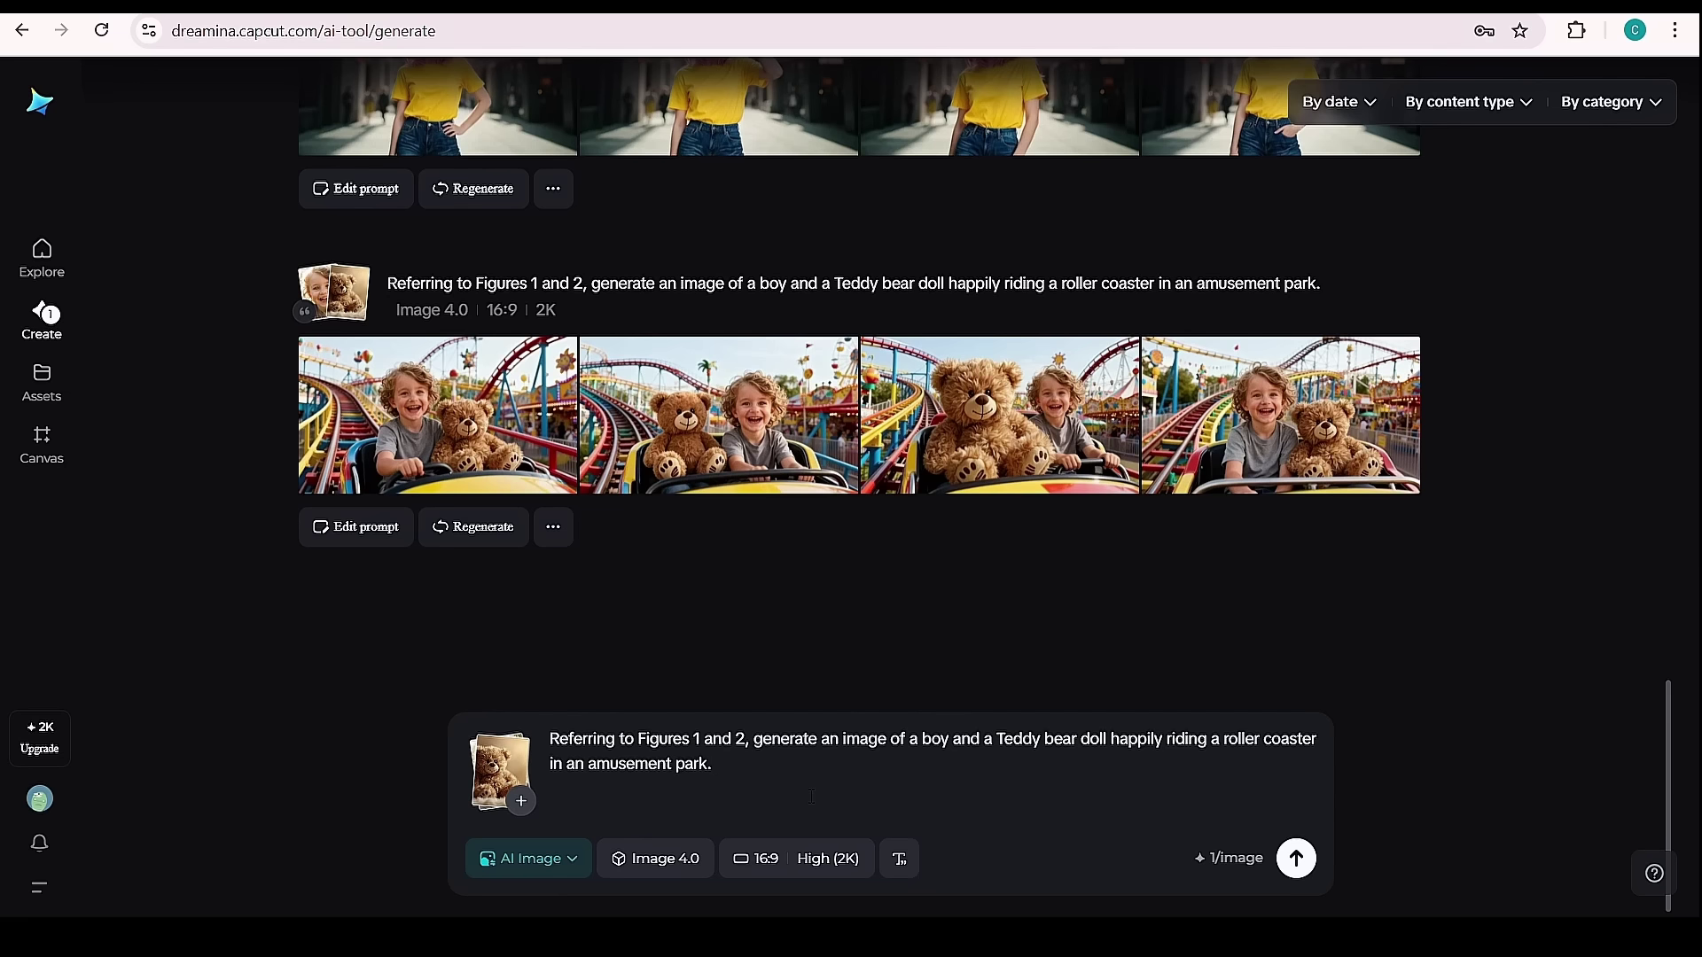
# Clear the old prompt, remove the boy and teddy references, and upload the woman's photo.
pyautogui.hotkey('ctrl', 'a')
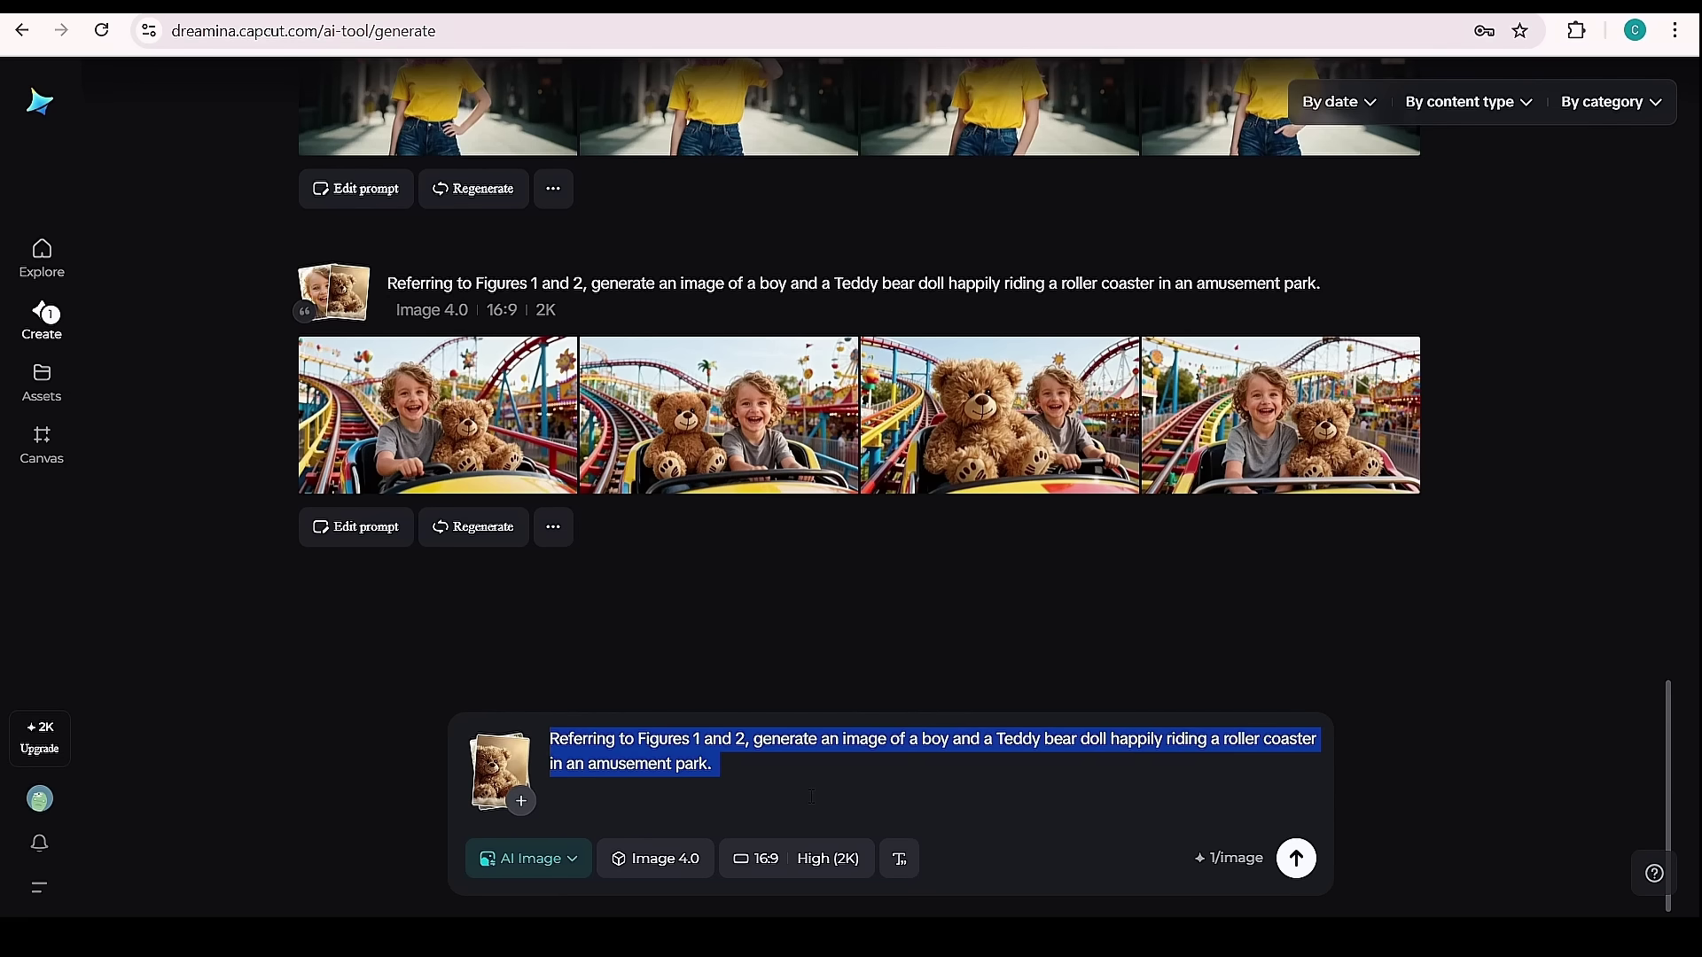
pyautogui.press('BackSpace')
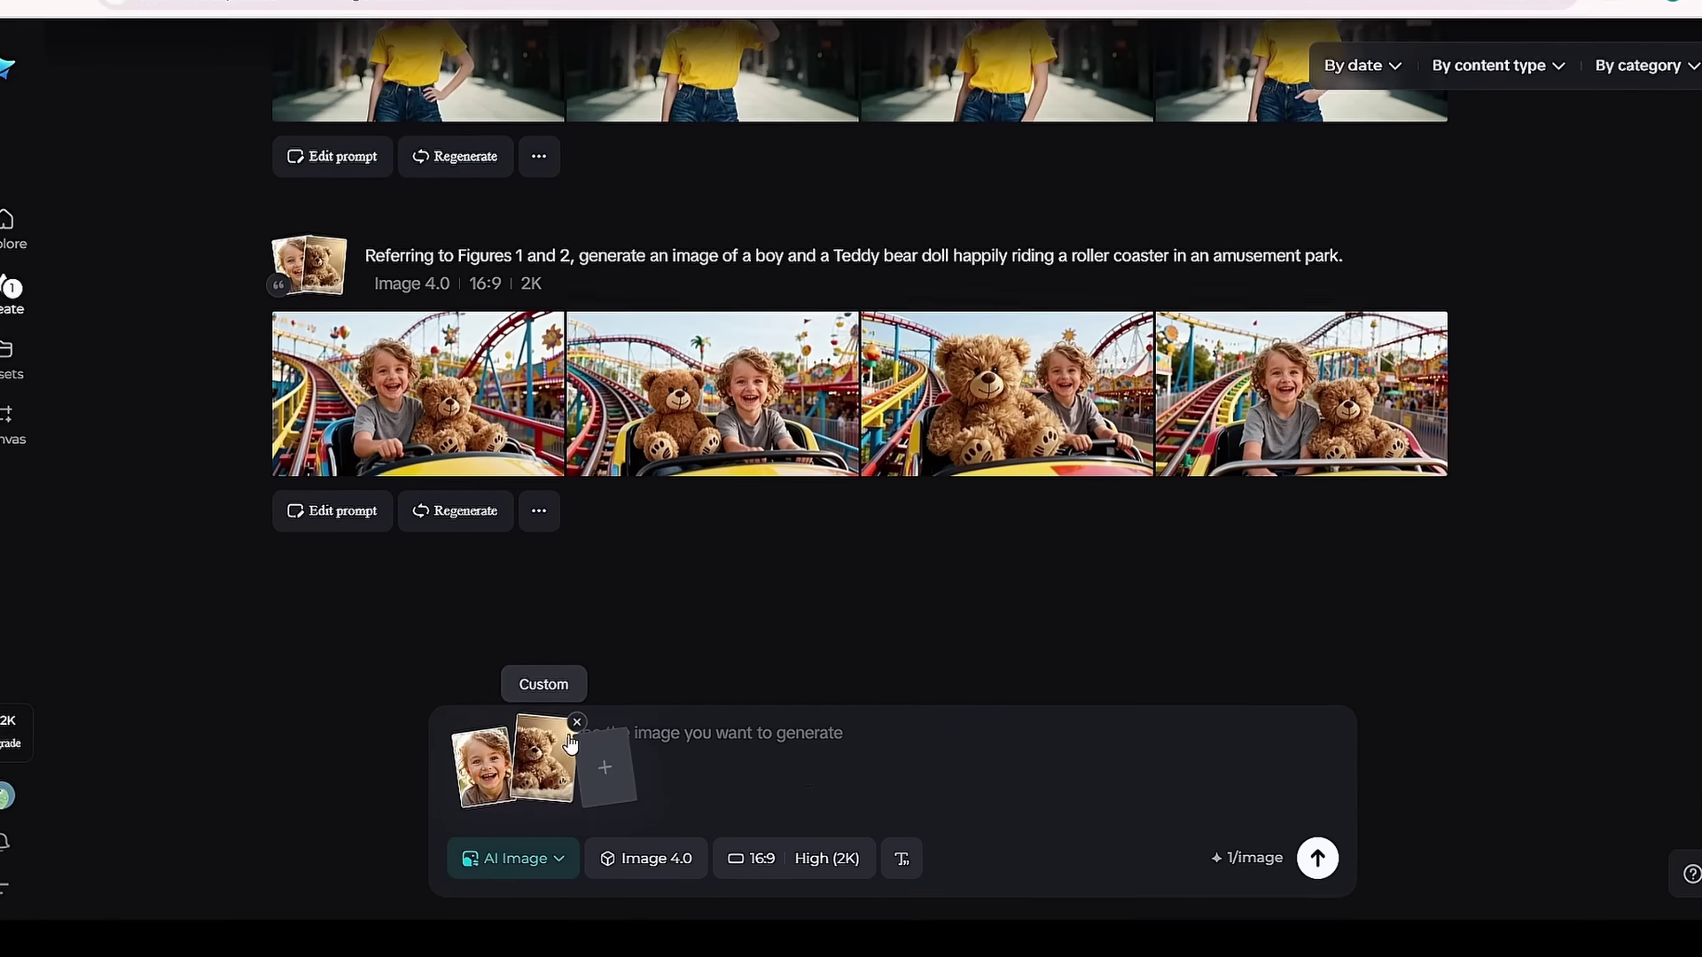
pyautogui.click(578, 733)
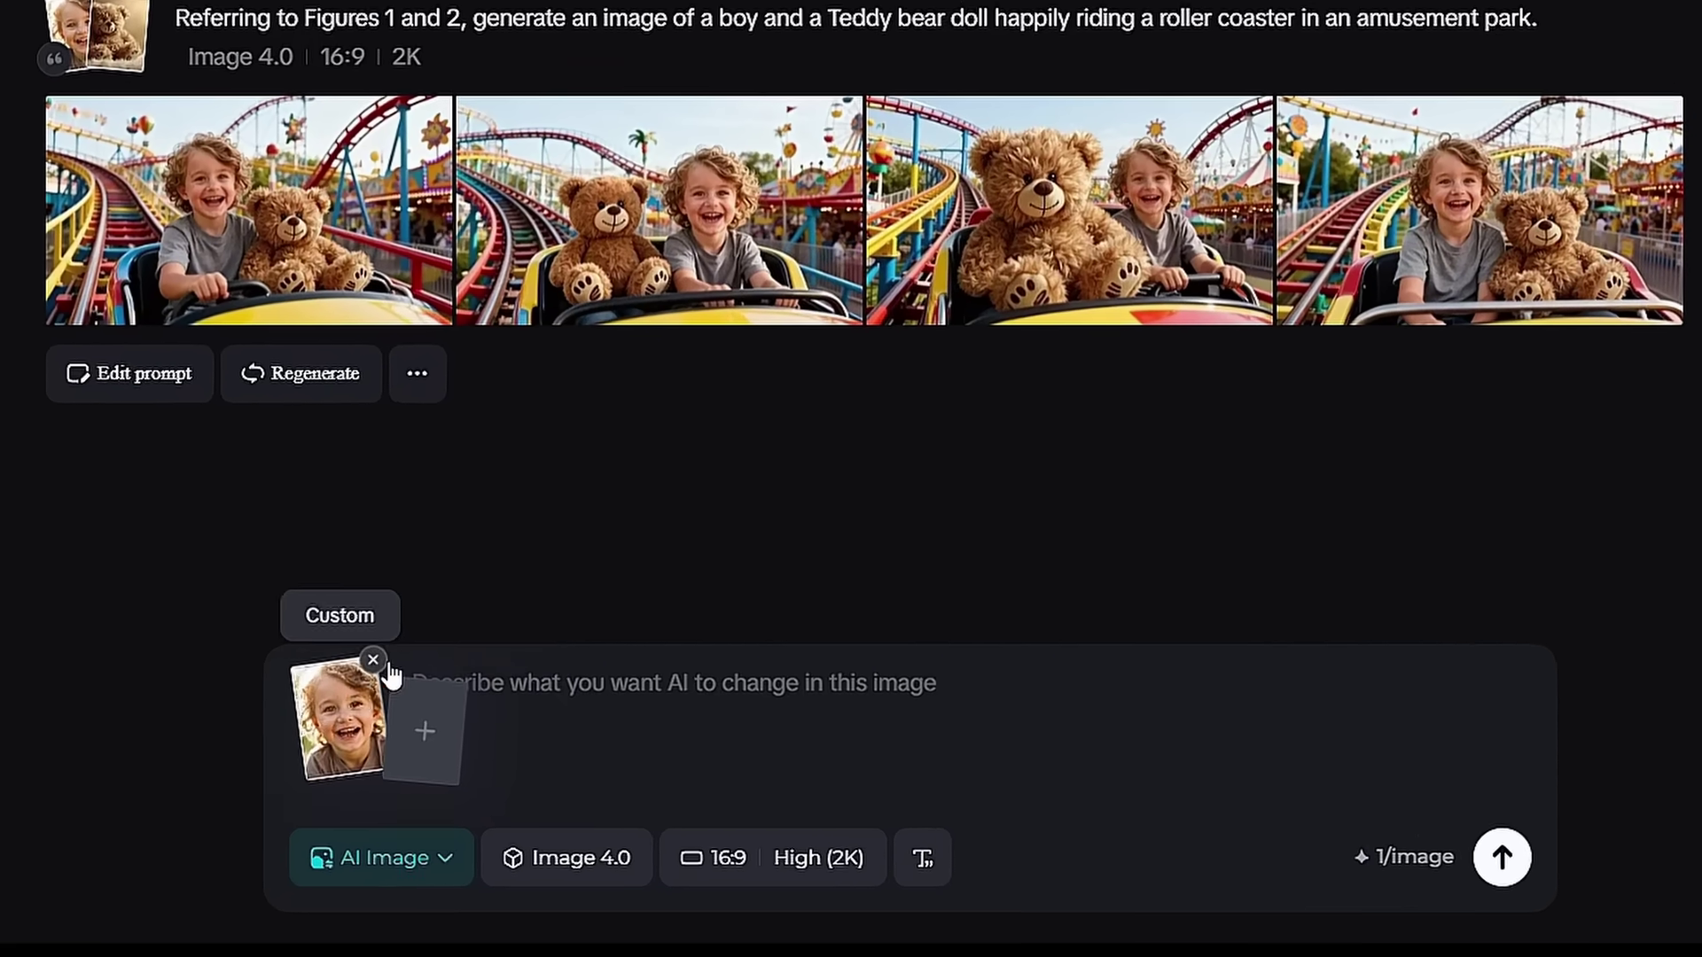
pyautogui.click(413, 677)
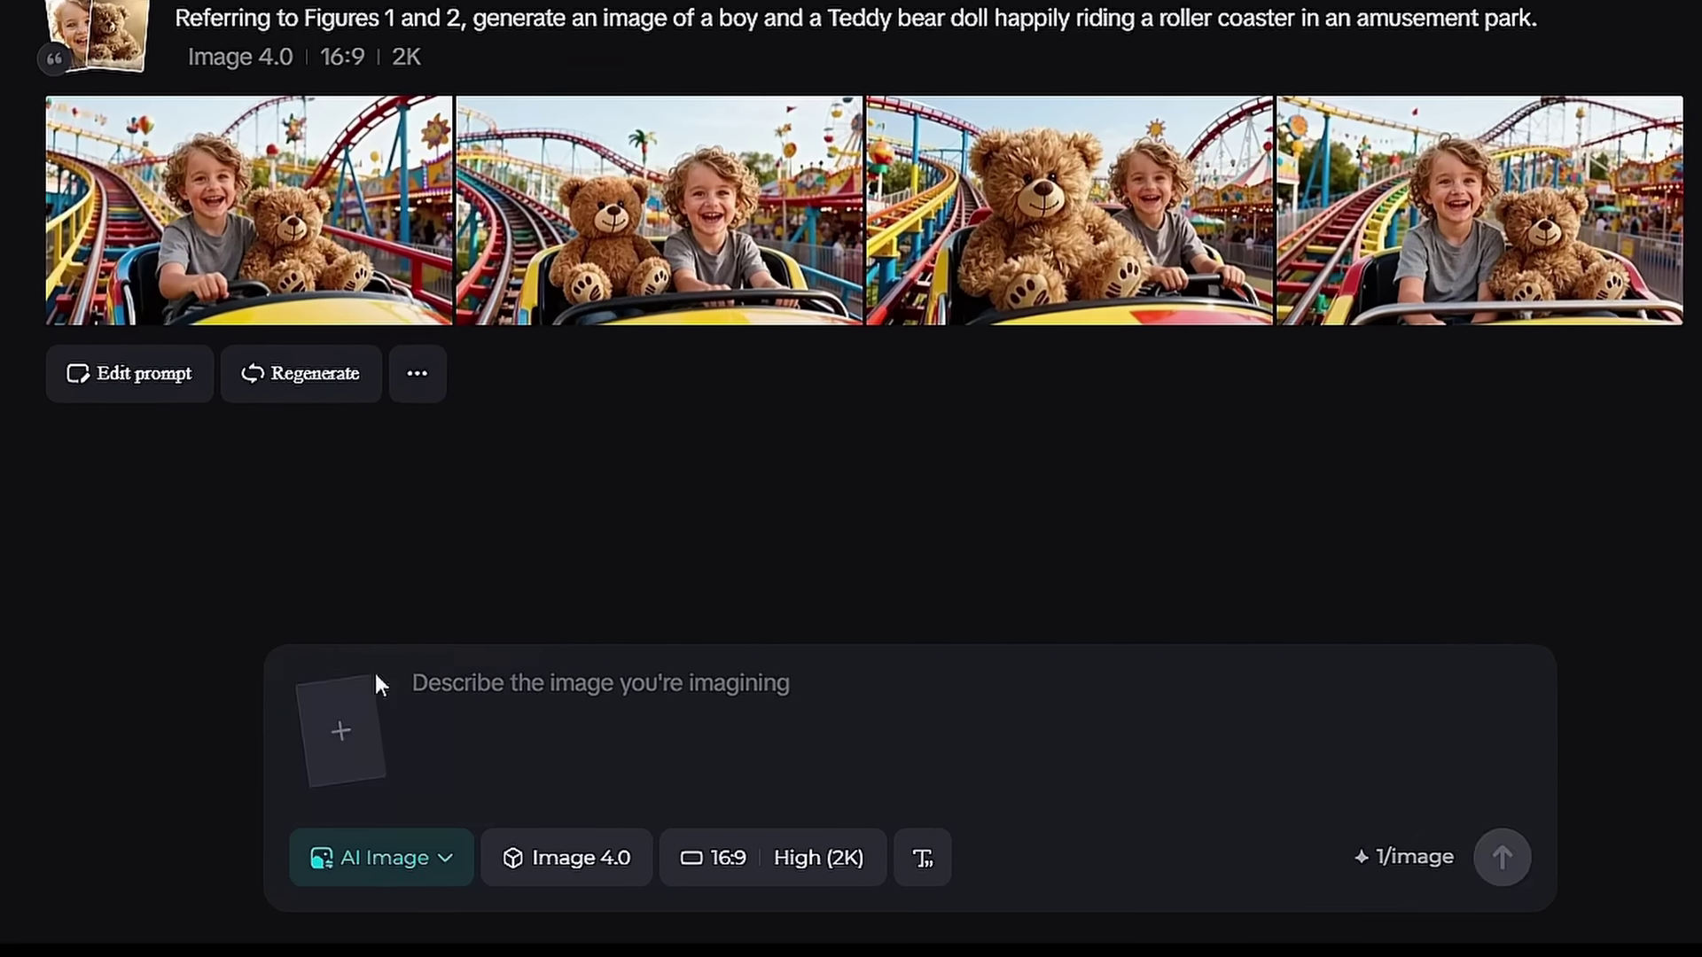
pyautogui.click(346, 748)
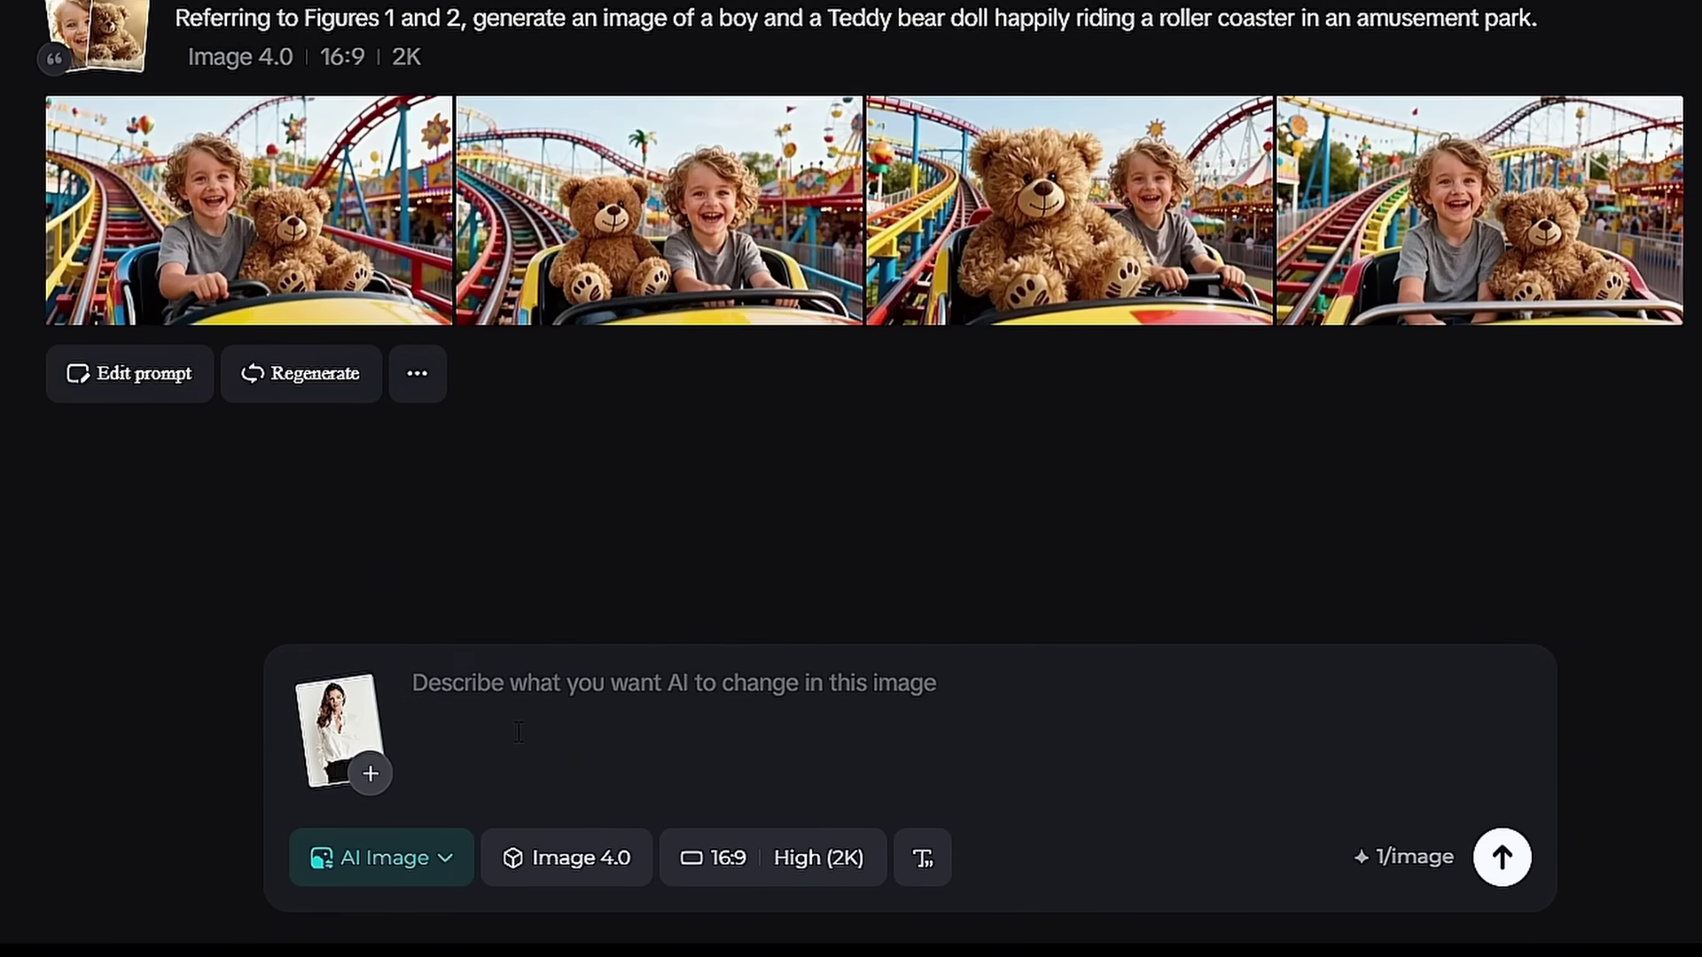
# Paste the anime-style fighting prompt with action poses and energy effects, and generate.
pyautogui.write('Generate an anime-style picture of the uploaded reference girl fighting, with action poses and cool effects.')
pyautogui.moveTo(545, 701); pyautogui.dragTo(1057, 701)
pyautogui.click(1069, 700)
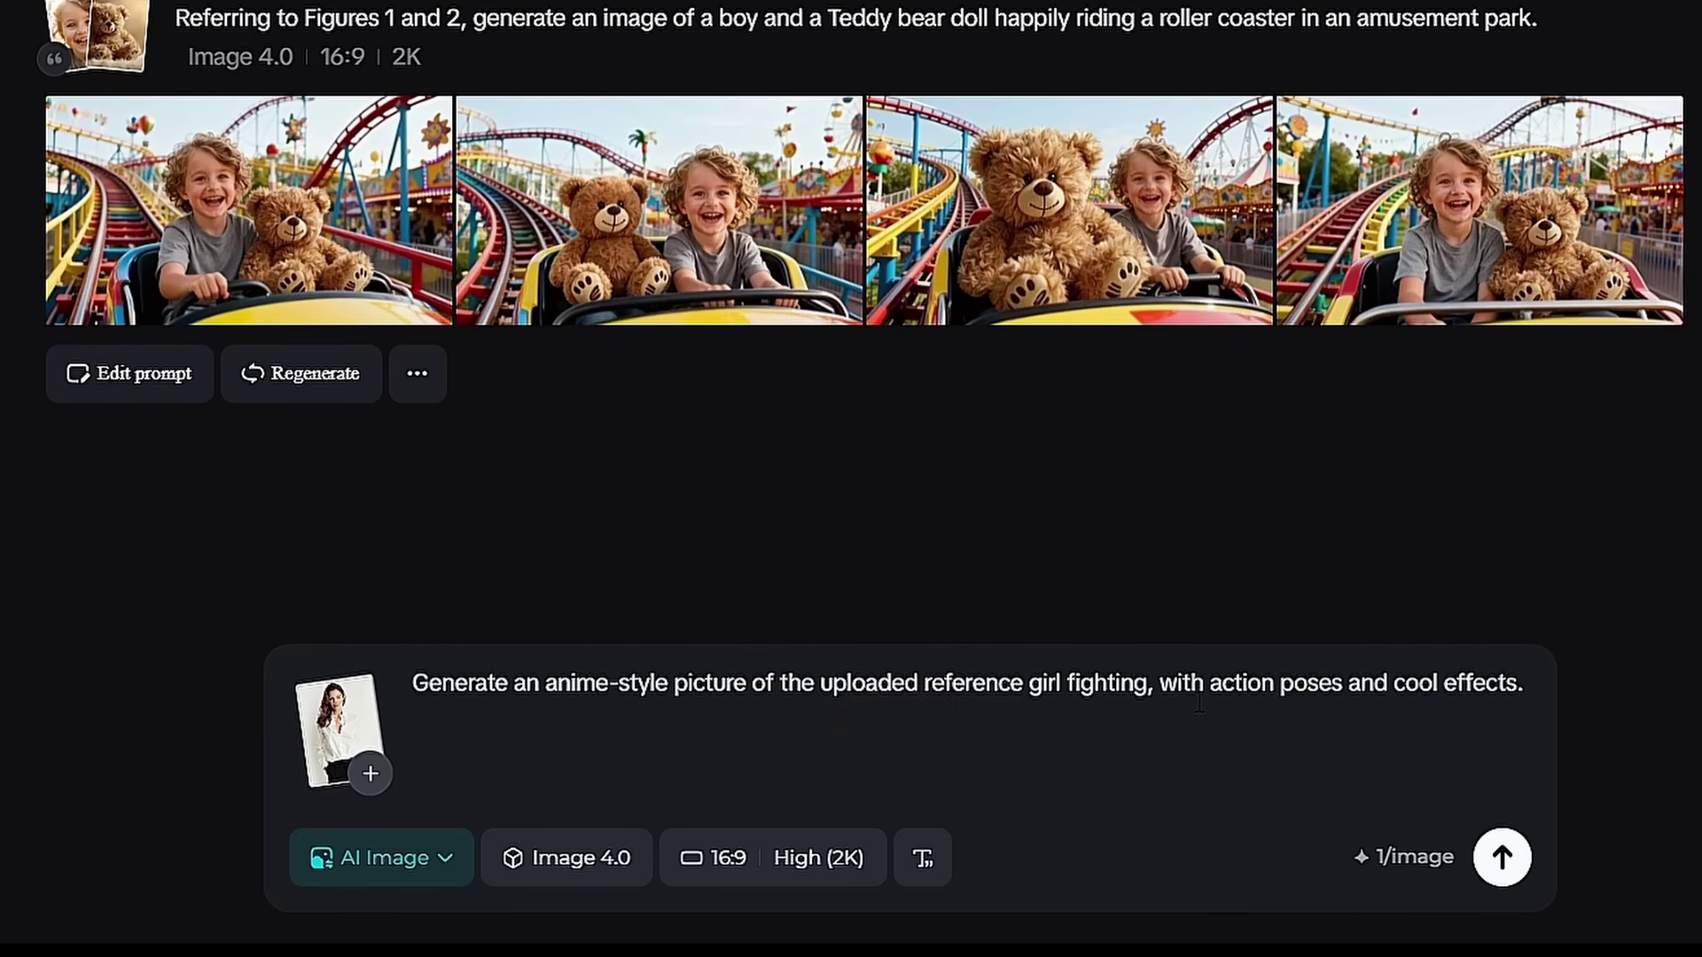
pyautogui.moveTo(1175, 694); pyautogui.dragTo(1551, 700)
pyautogui.click(1490, 762)
pyautogui.click(1503, 860)
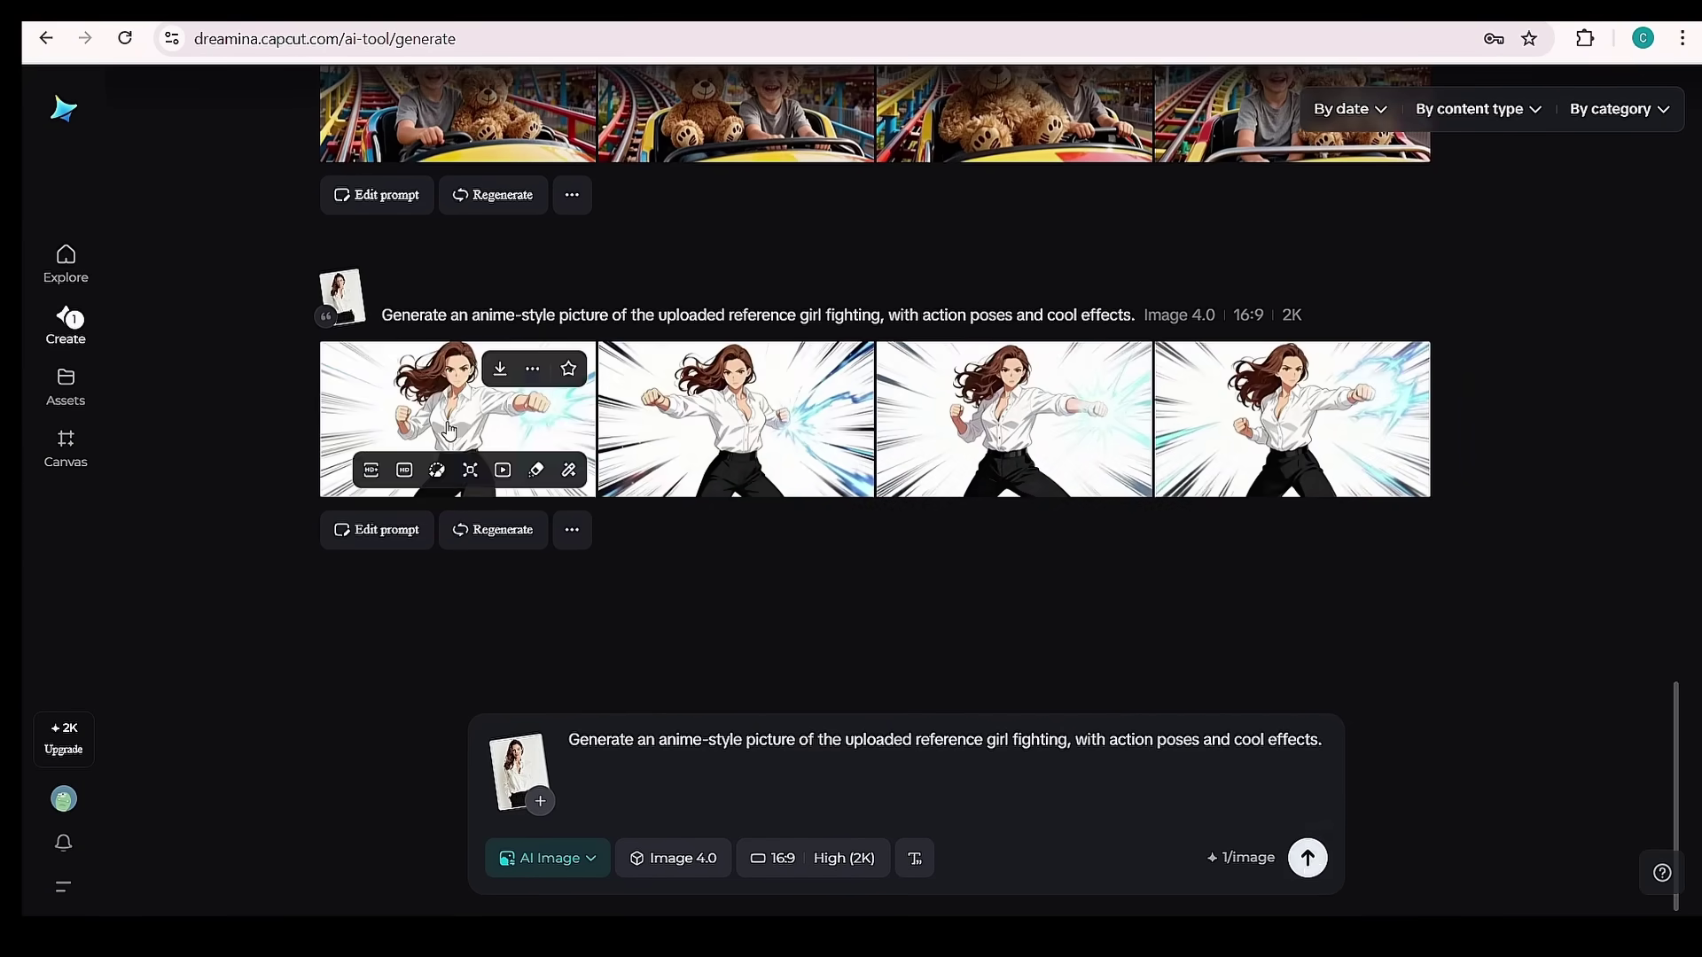
# Review all four anime fighter images in the viewer, then close it.
pyautogui.click(456, 416)
pyautogui.click(1414, 232)
pyautogui.click(1520, 233)
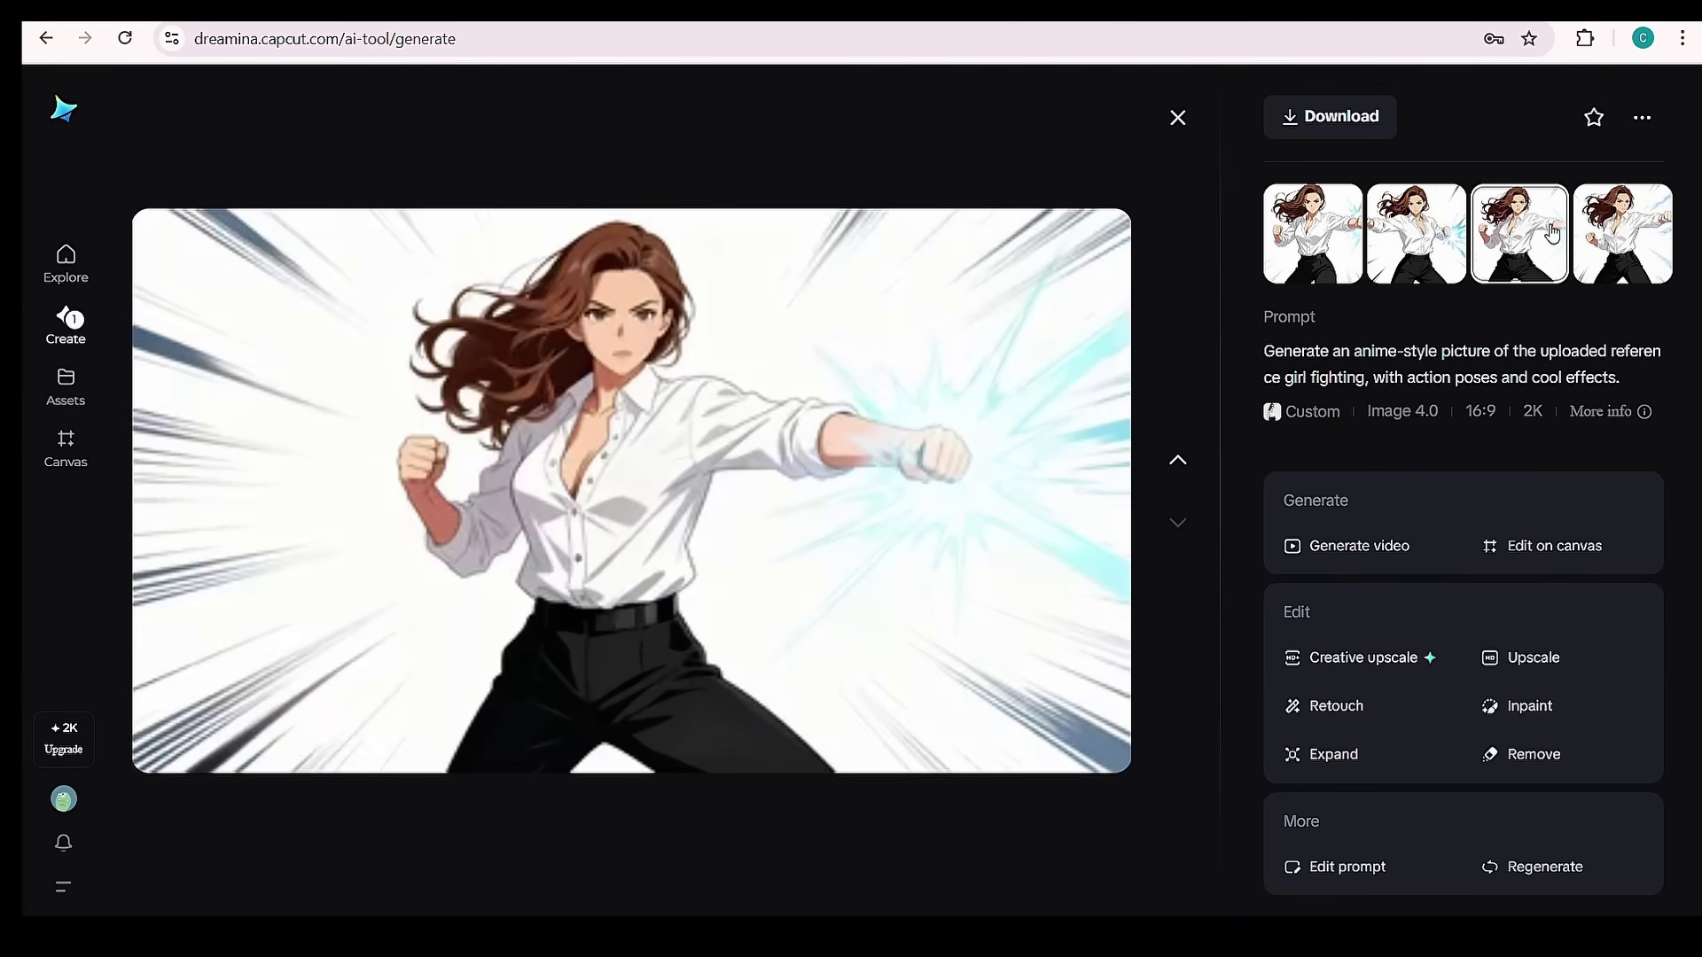
pyautogui.click(1631, 233)
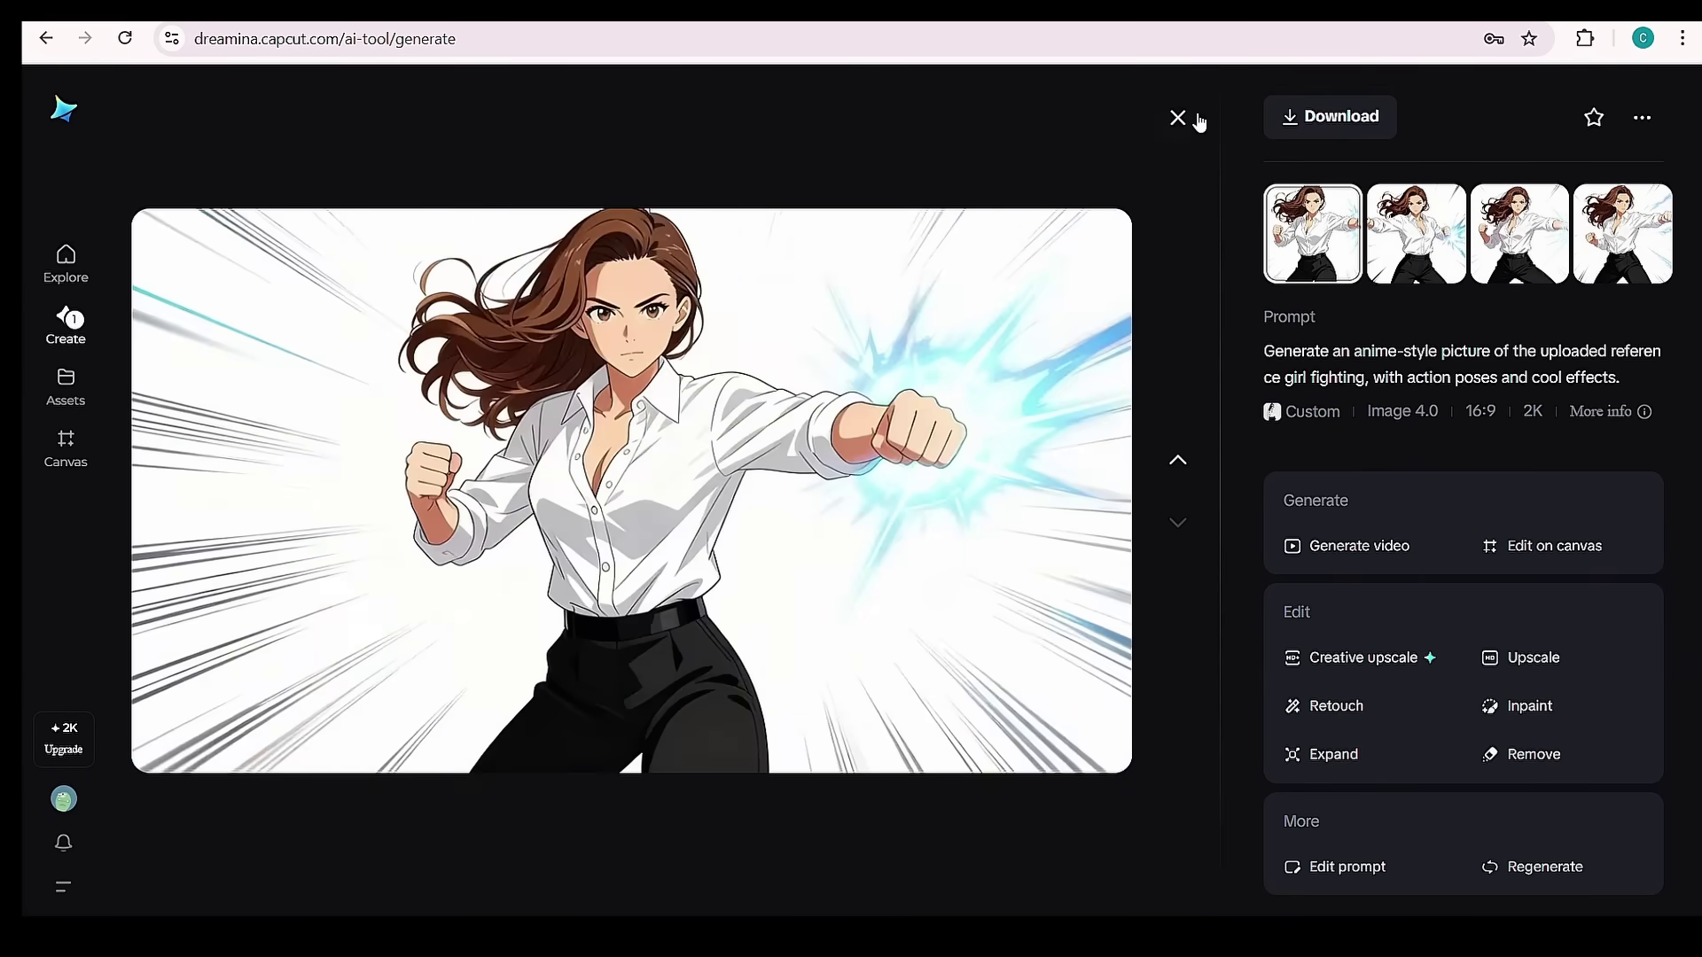
pyautogui.click(1196, 121)
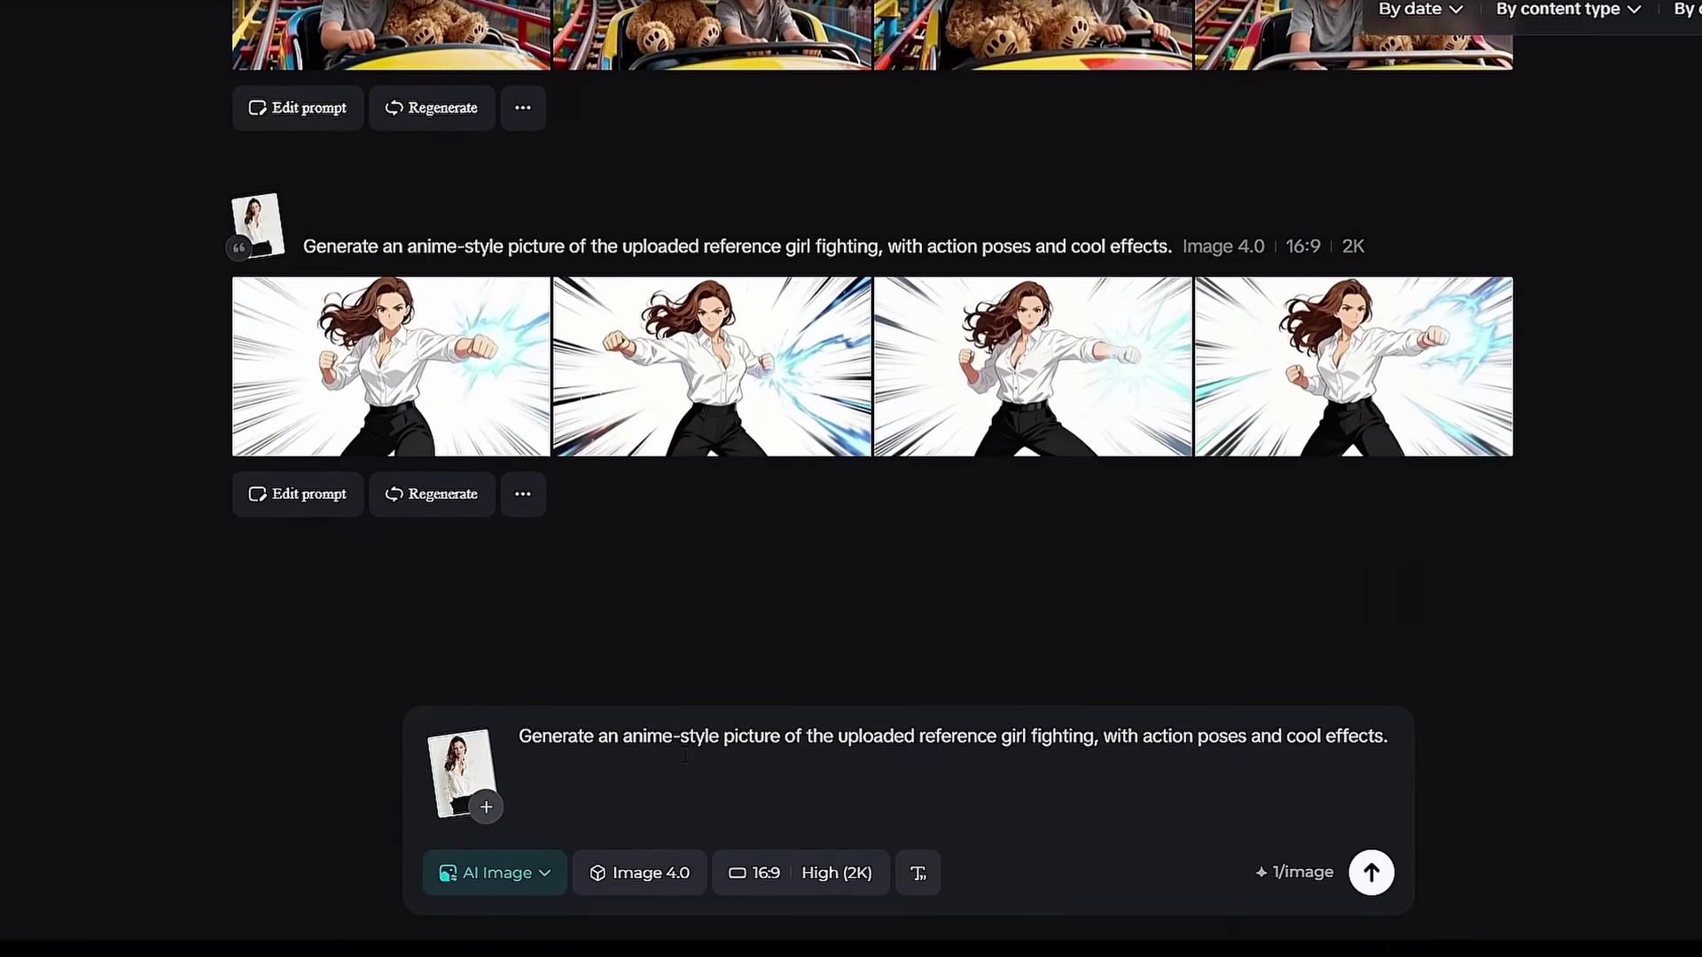
# Replace 'anime' with 'Disney' in the prompt and regenerate.
pyautogui.click(708, 745)
pyautogui.press('BackSpace')
pyautogui.press('BackSpace')
pyautogui.press('BackSpace')
pyautogui.press('BackSpace')
pyautogui.press('BackSpace')
pyautogui.write('Disney')
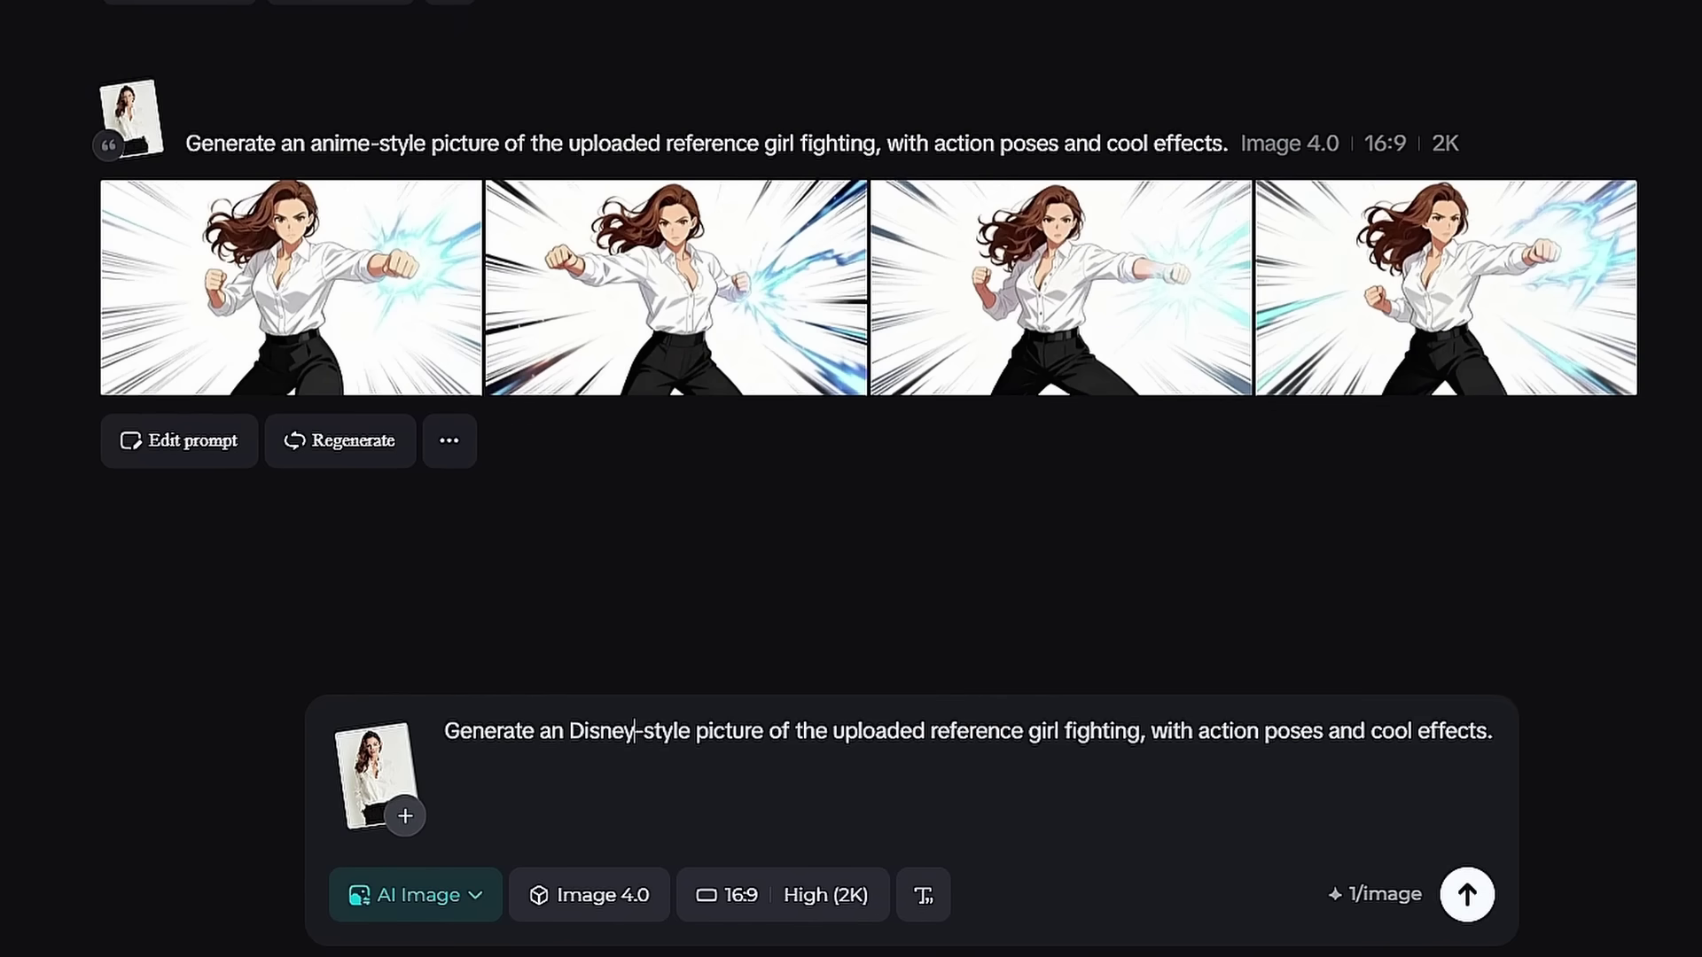
pyautogui.click(1467, 894)
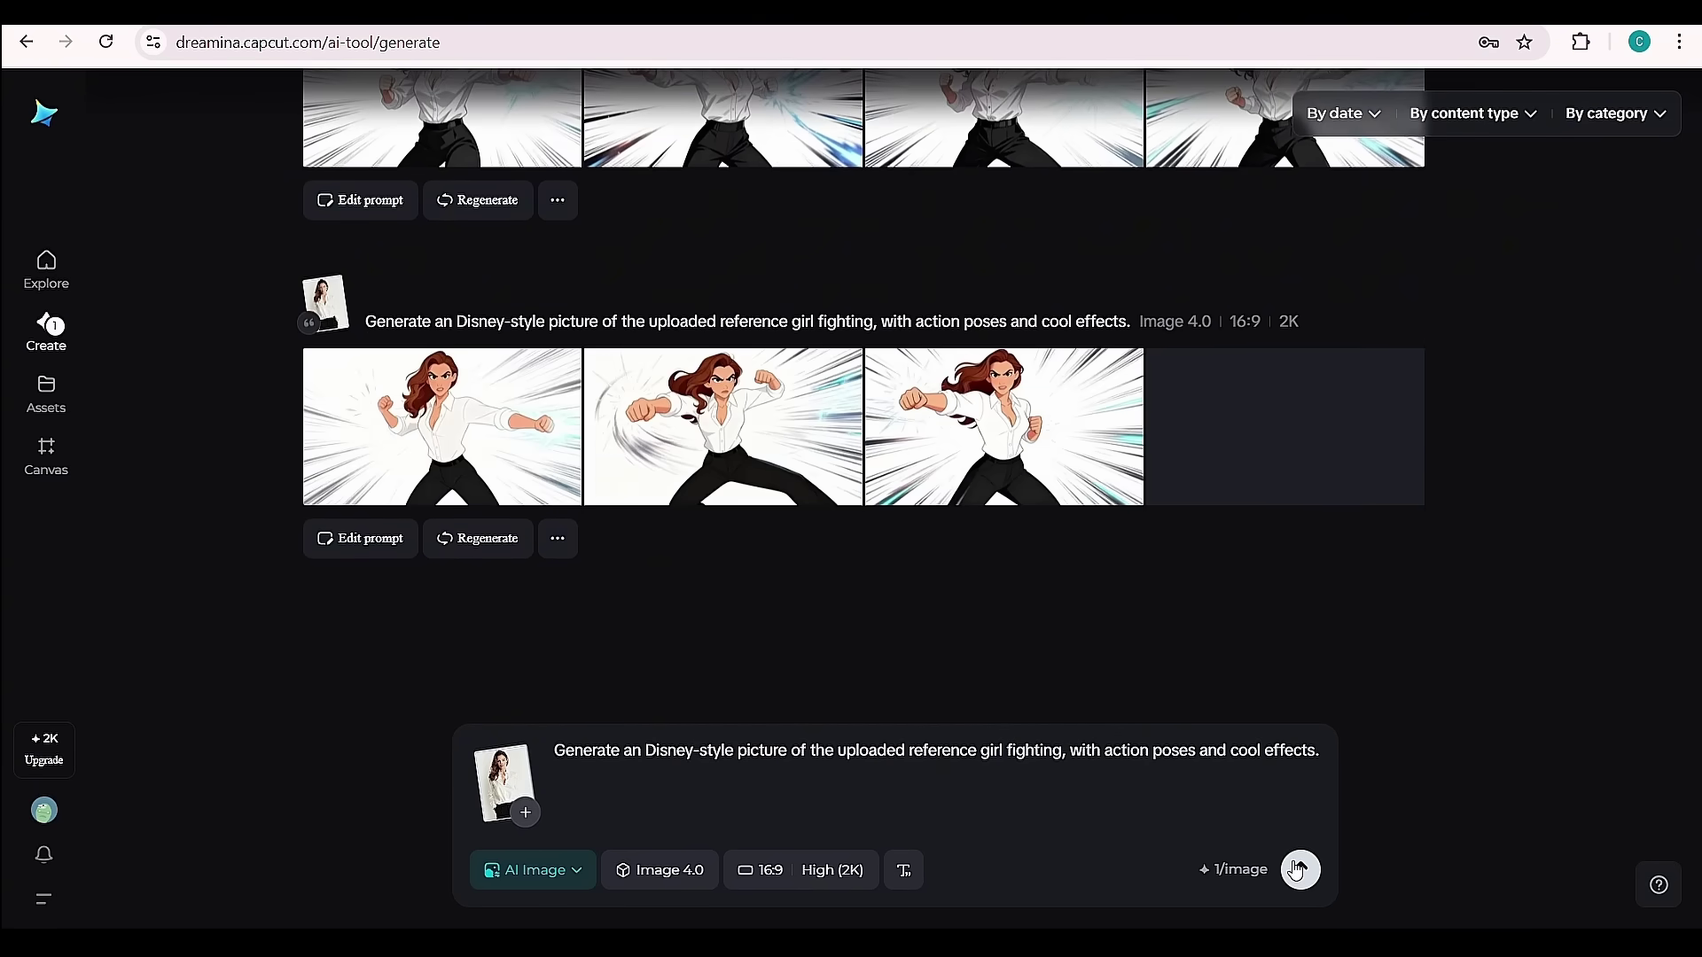
# Compare the Disney-style fighter images up to the fourth, then close the viewer.
pyautogui.click(391, 451)
pyautogui.click(1530, 237)
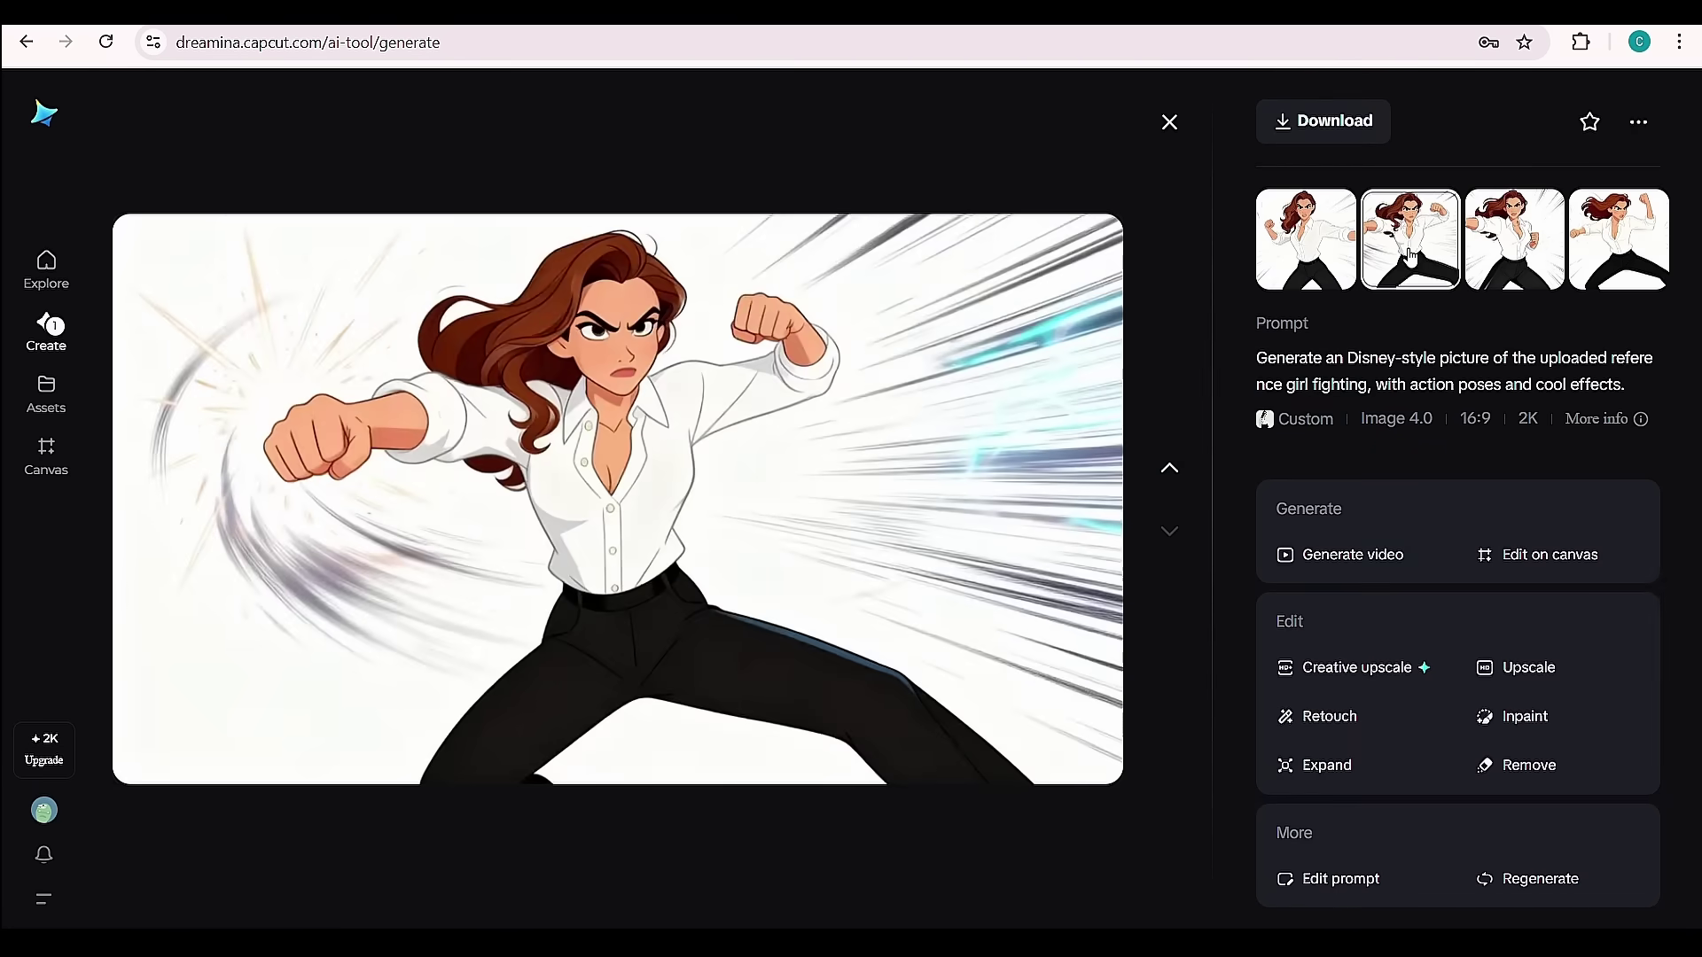
pyautogui.click(1619, 225)
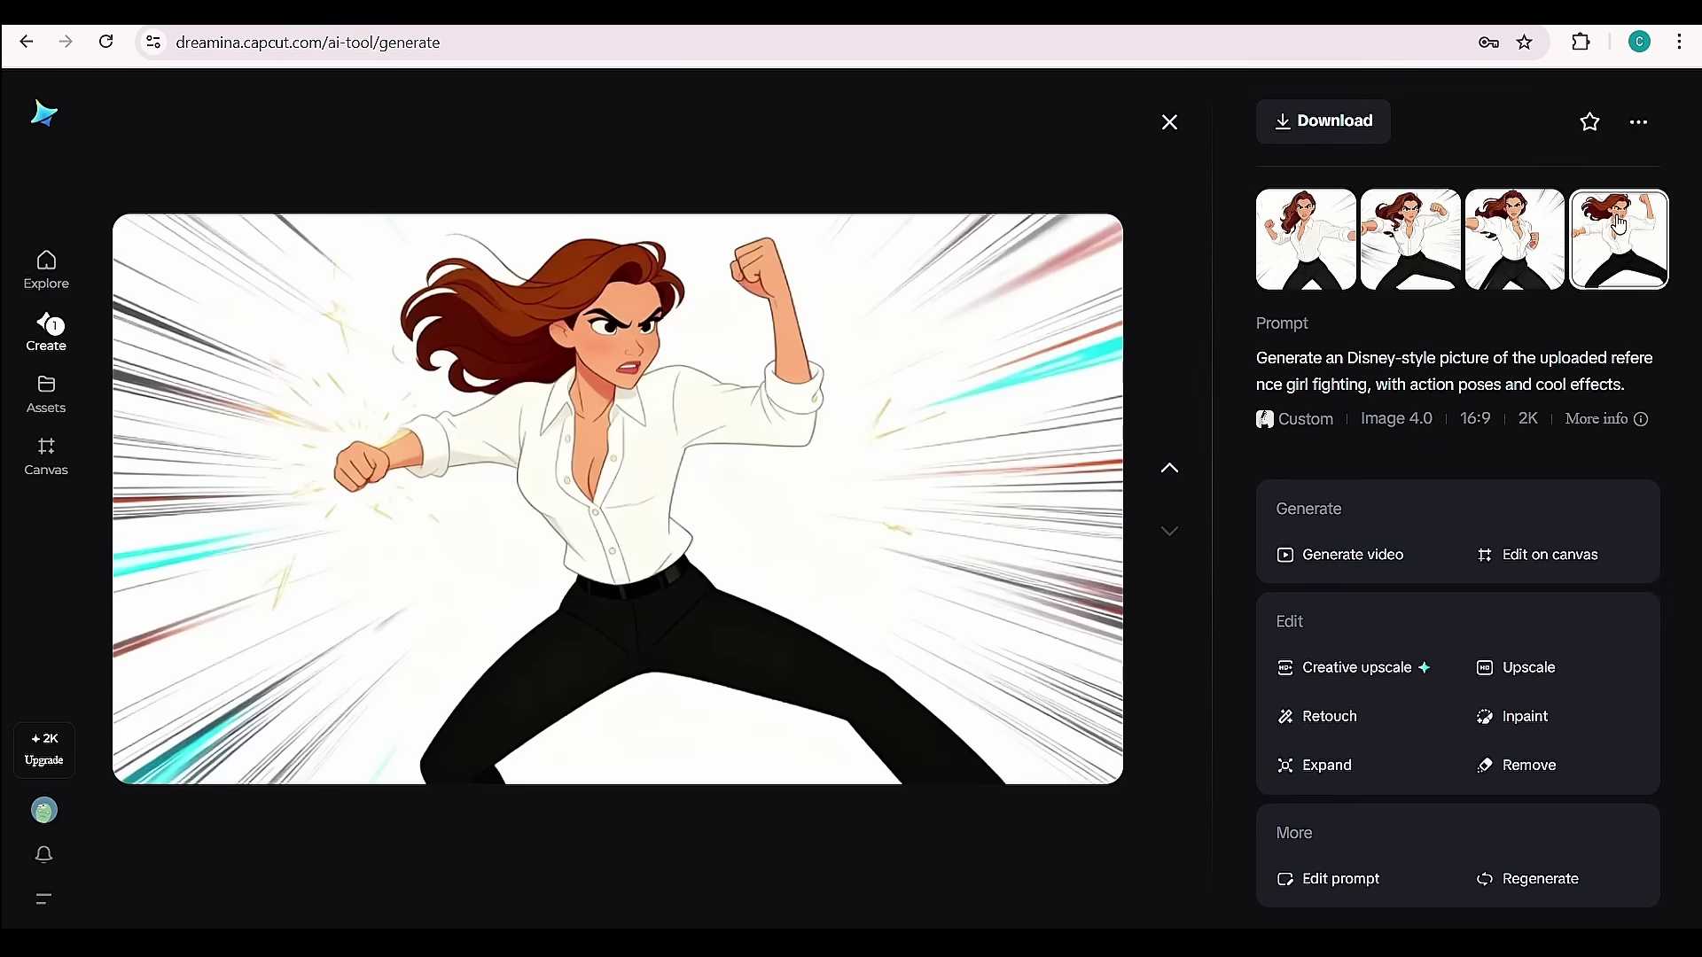
pyautogui.click(1170, 121)
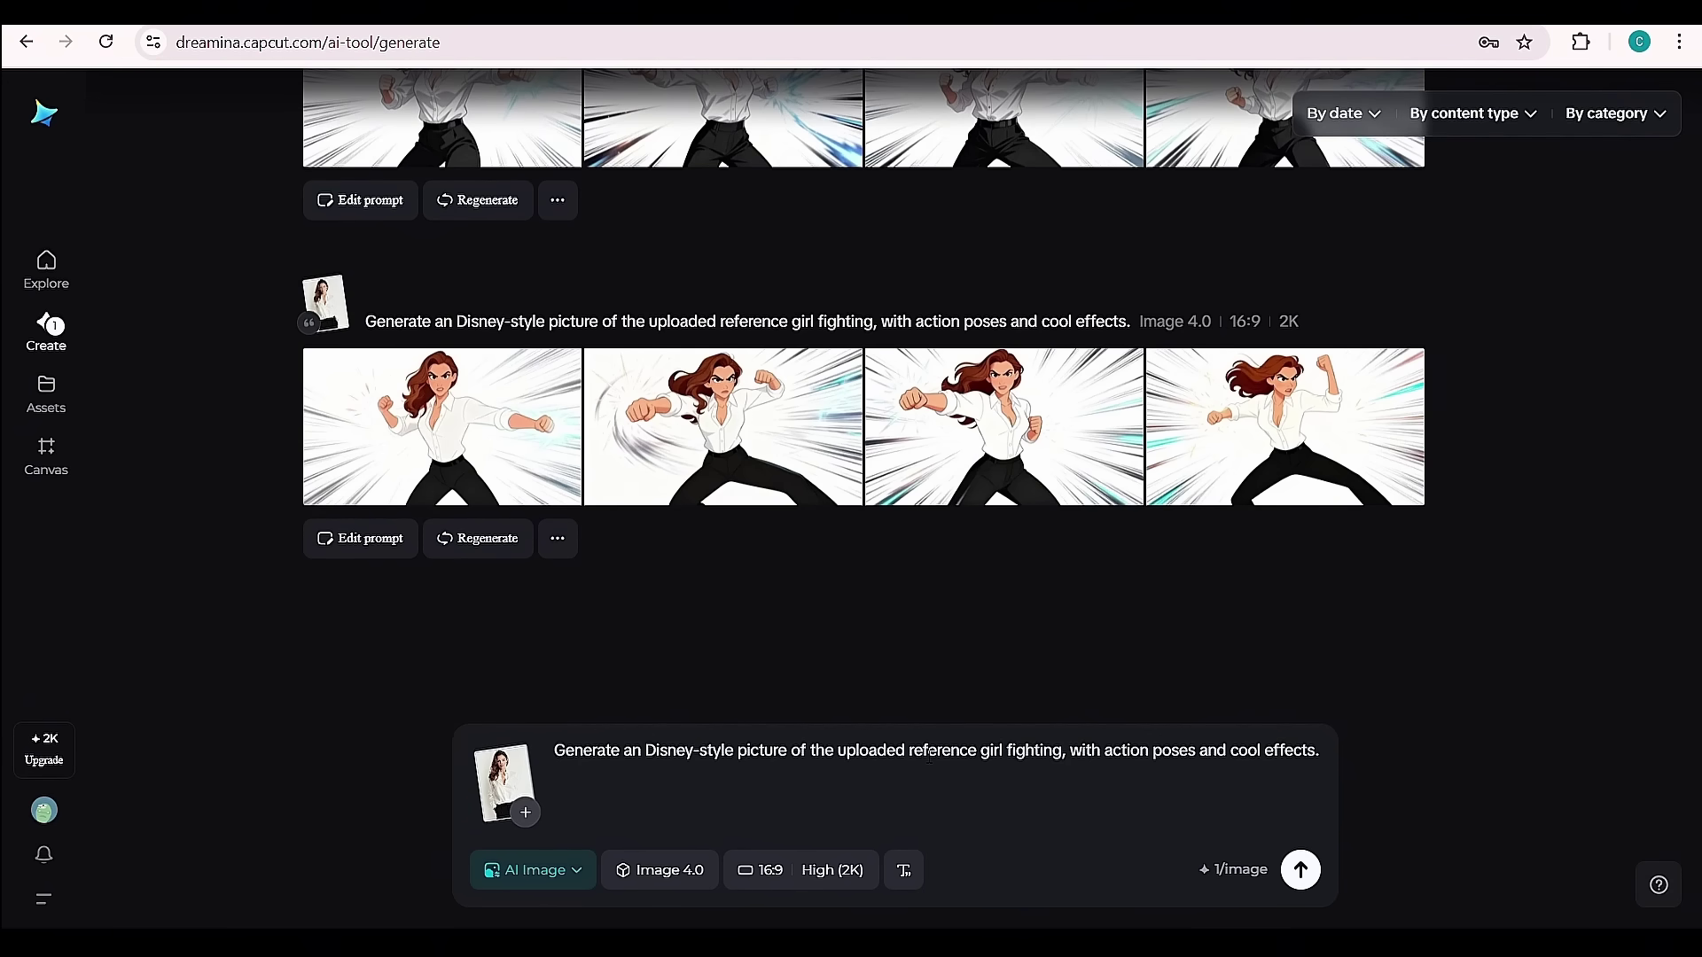
# Clear the old prompt and reference image, and mark a blue area on the man's palm.
pyautogui.tripleClick(929, 756)
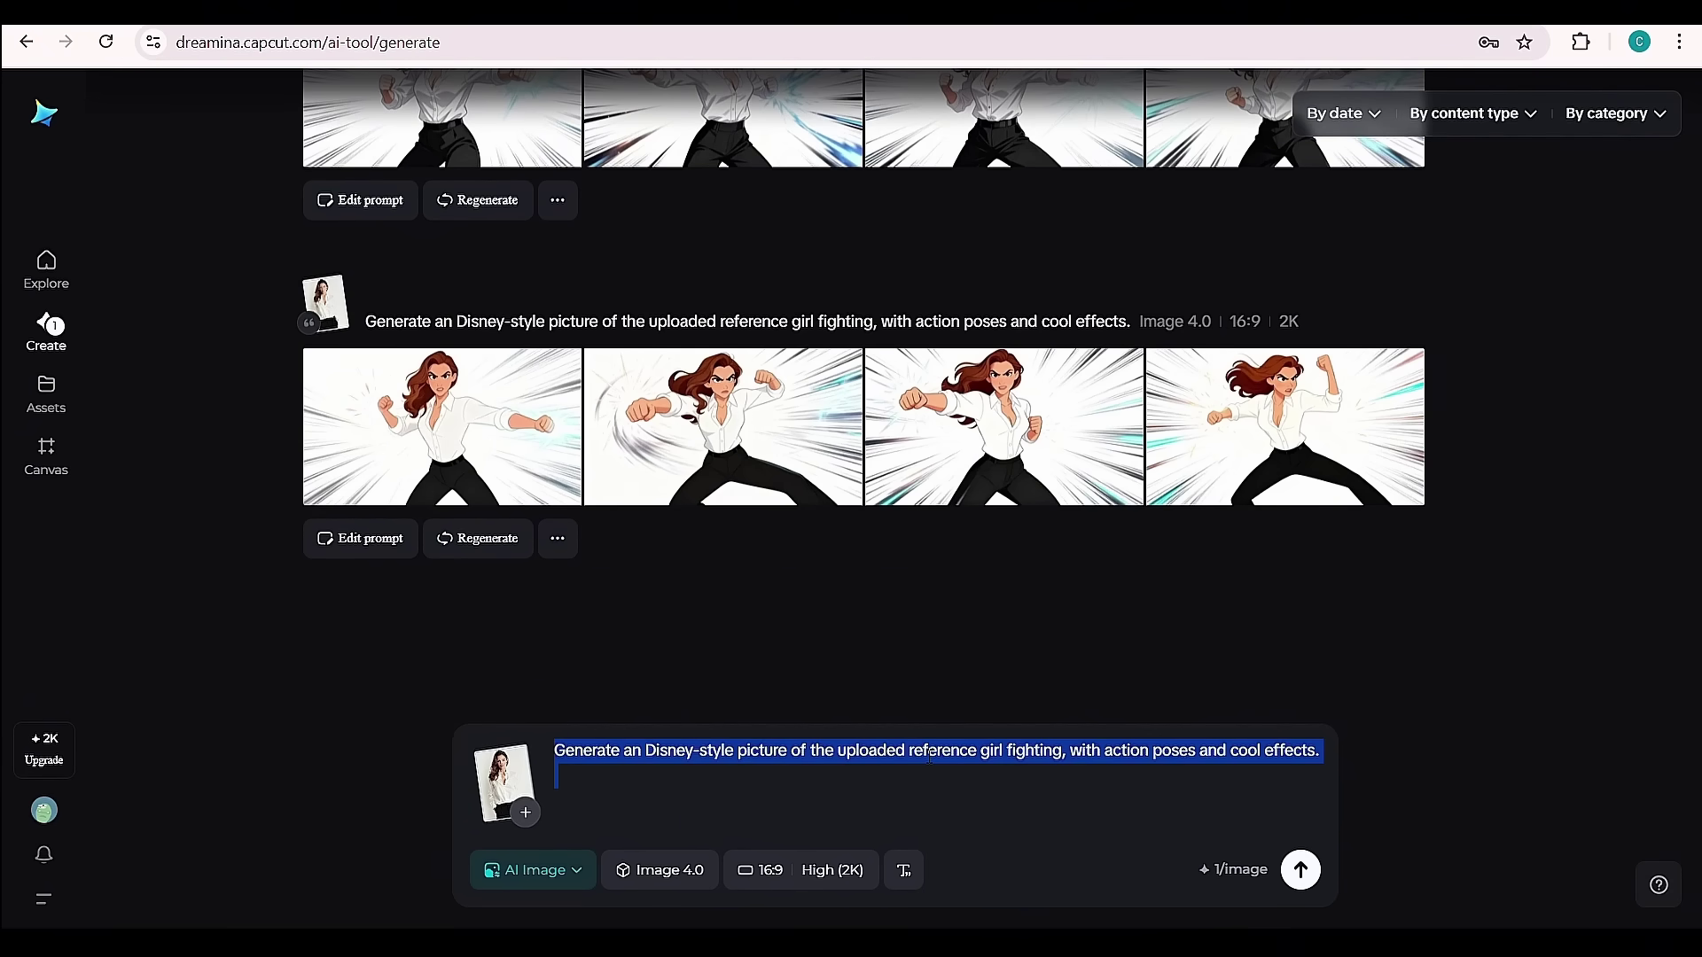
pyautogui.press('BackSpace')
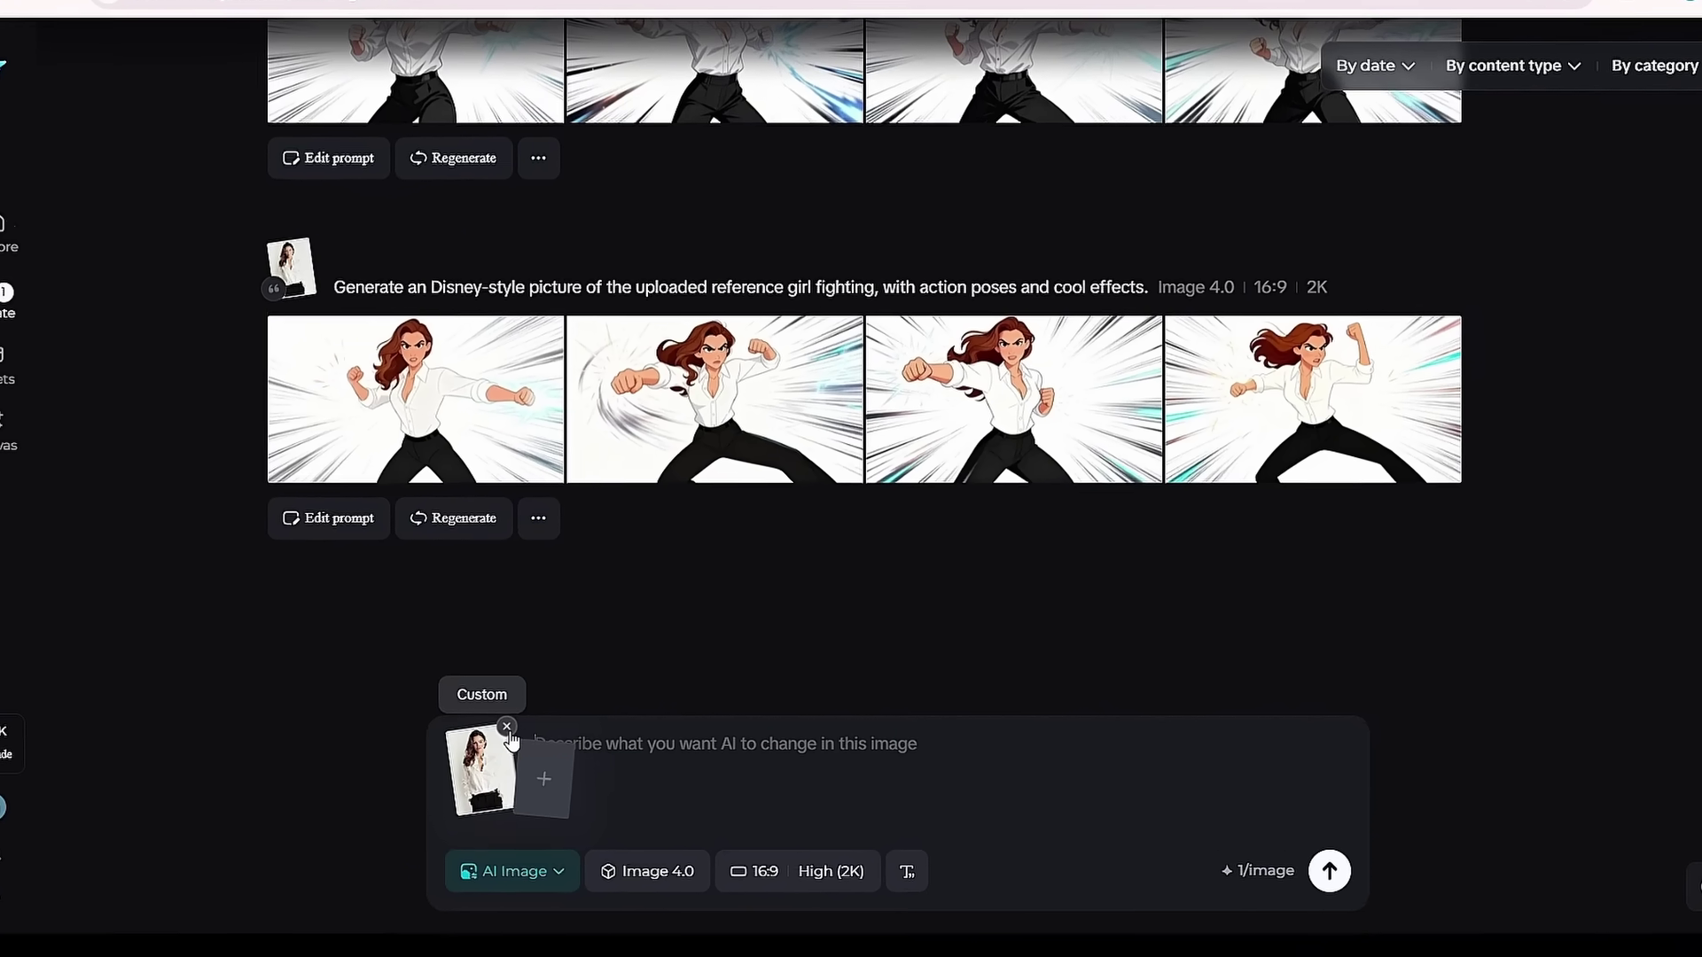
pyautogui.click(526, 740)
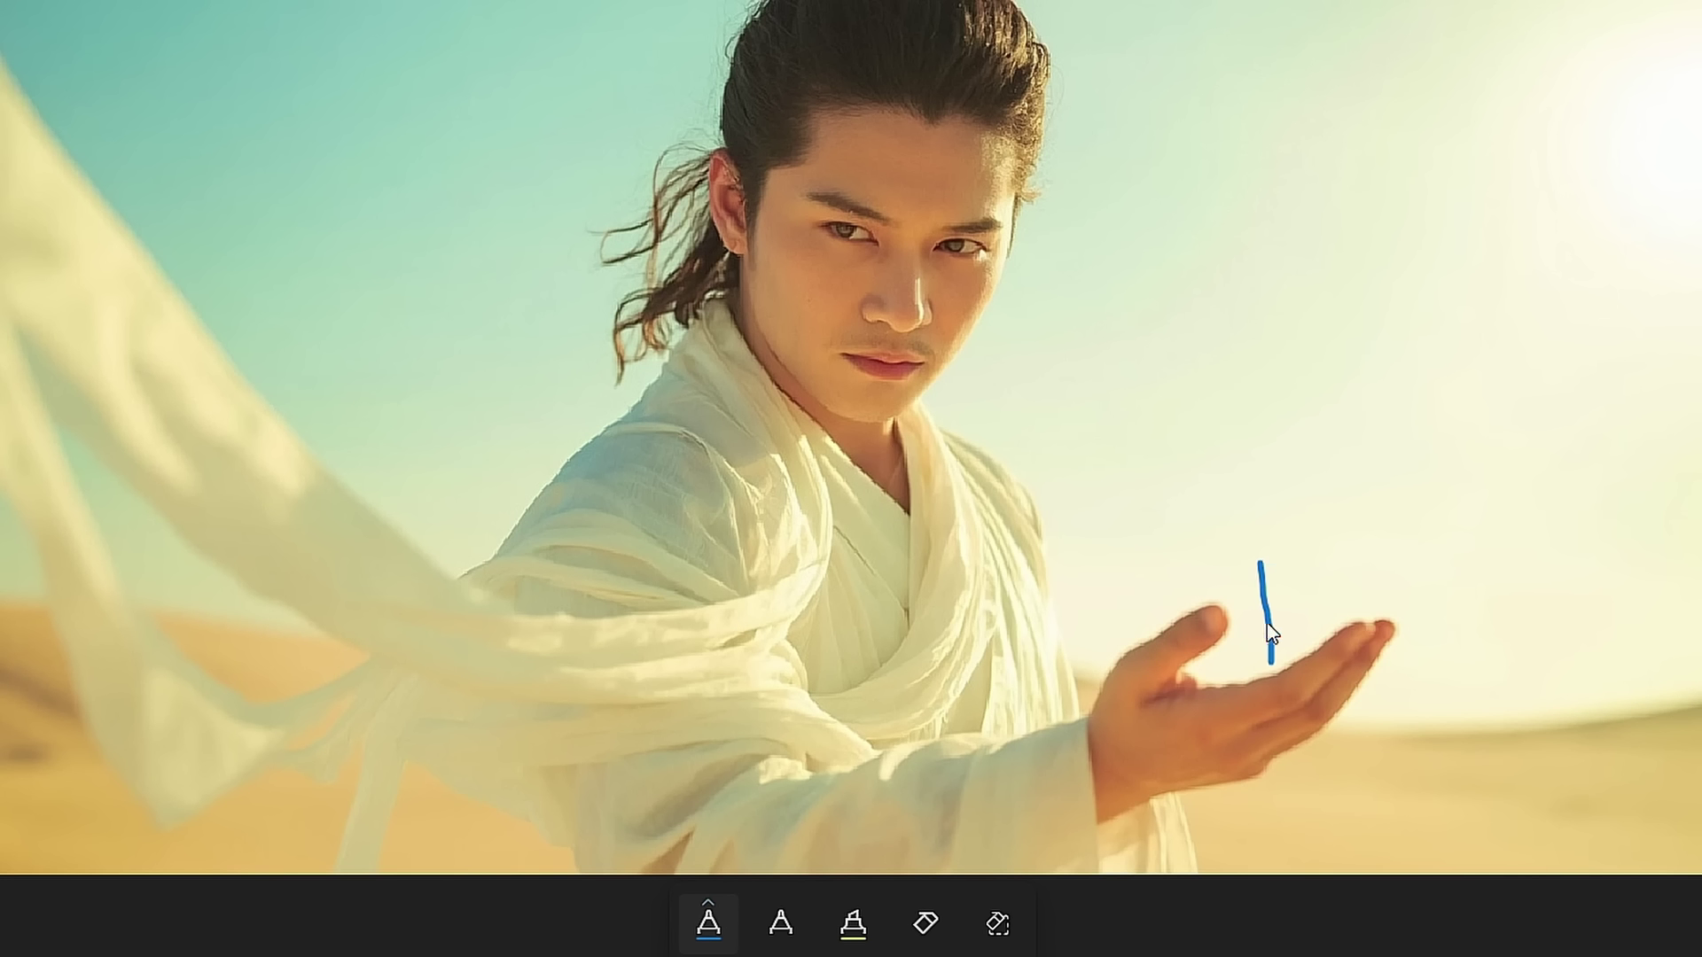
pyautogui.moveTo(1268, 622)
pyautogui.mouseDown()
pyautogui.moveTo(1327, 639)
pyautogui.moveTo(1281, 655)
pyautogui.moveTo(1292, 633)
pyautogui.moveTo(1276, 652)
pyautogui.moveTo(1261, 558)
pyautogui.moveTo(1294, 555)
pyautogui.moveTo(1271, 567)
pyautogui.moveTo(1296, 642)
pyautogui.mouseUp()
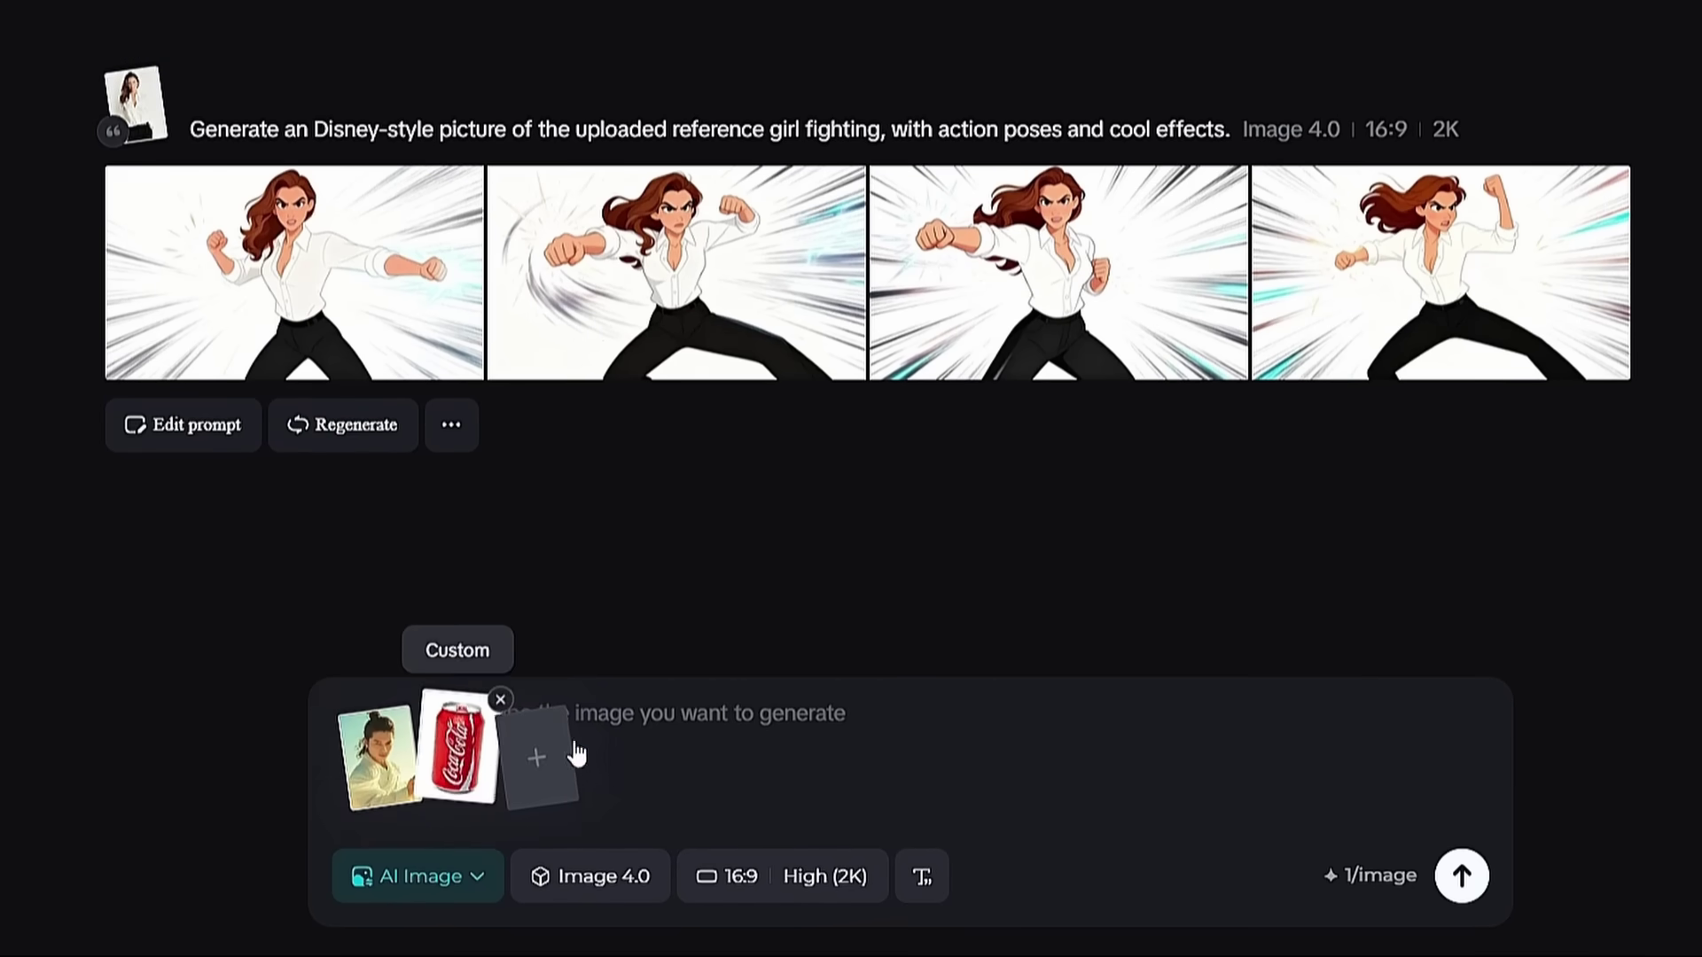
# Paste the 'Add the Coca-Cola can…' prompt, generate, and open the first result full-size.
pyautogui.write('Add the Coca-Cola can shown in Image 2 to the blue-shaded area in Image 1.')
pyautogui.moveTo(530, 714); pyautogui.dragTo(640, 723)
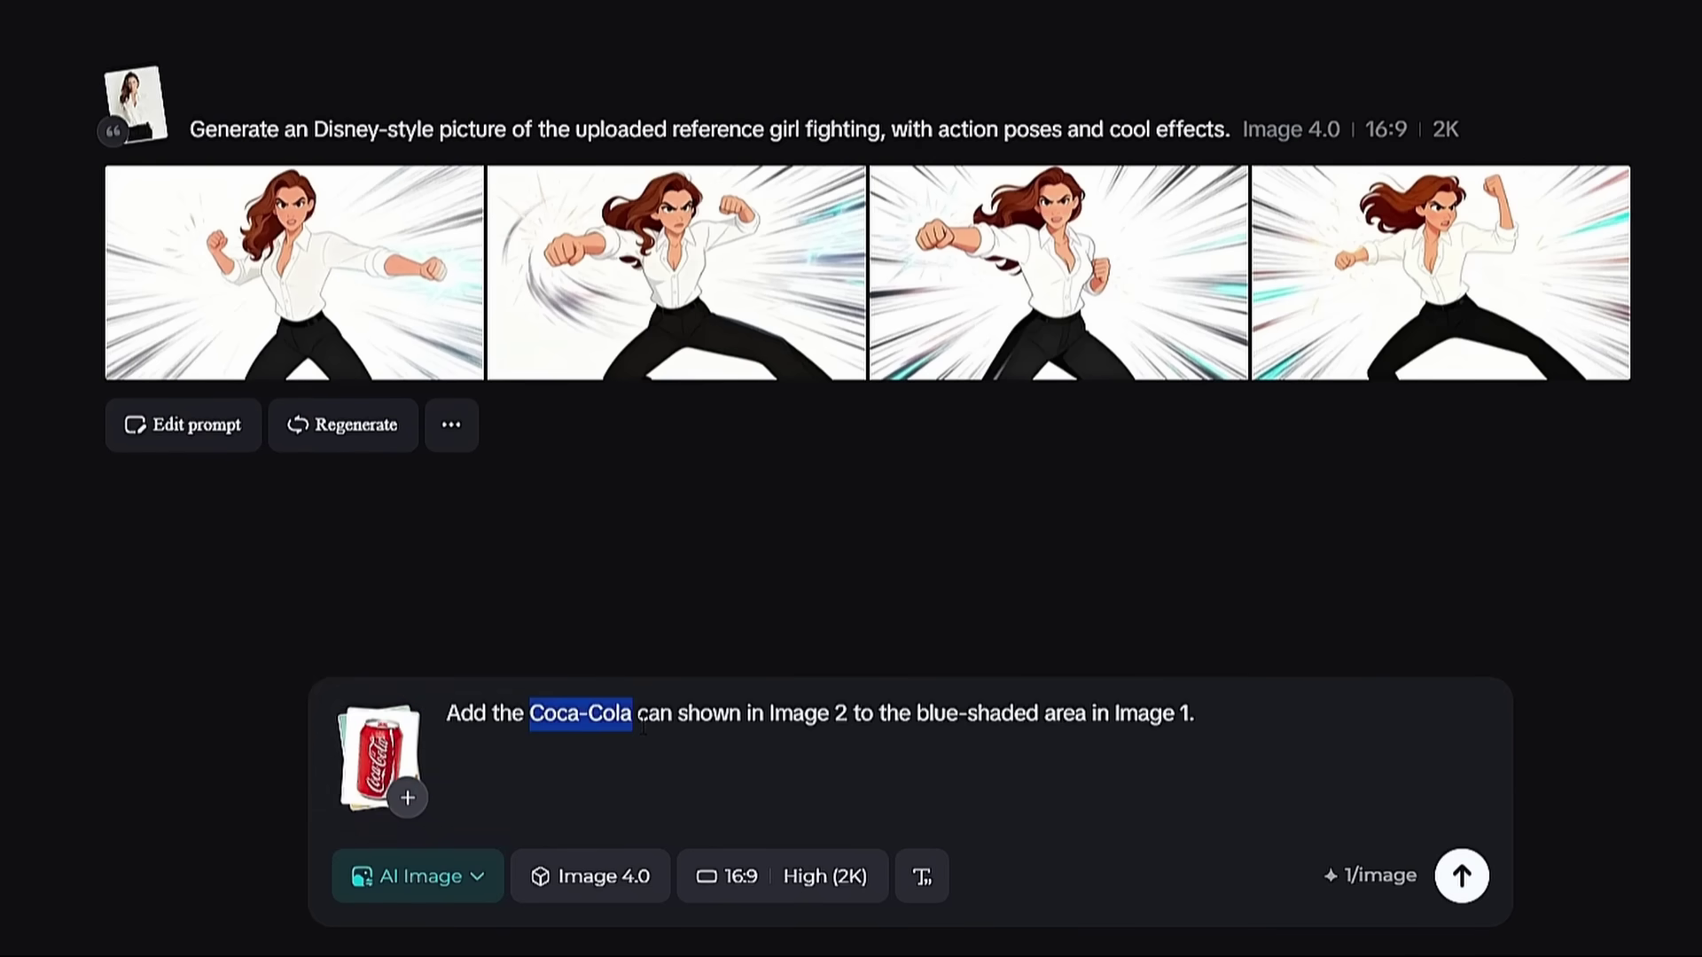
pyautogui.click(773, 725)
pyautogui.moveTo(772, 726); pyautogui.dragTo(1189, 723)
pyautogui.click(899, 723)
pyautogui.click(1063, 722)
pyautogui.click(1189, 722)
pyautogui.click(1461, 878)
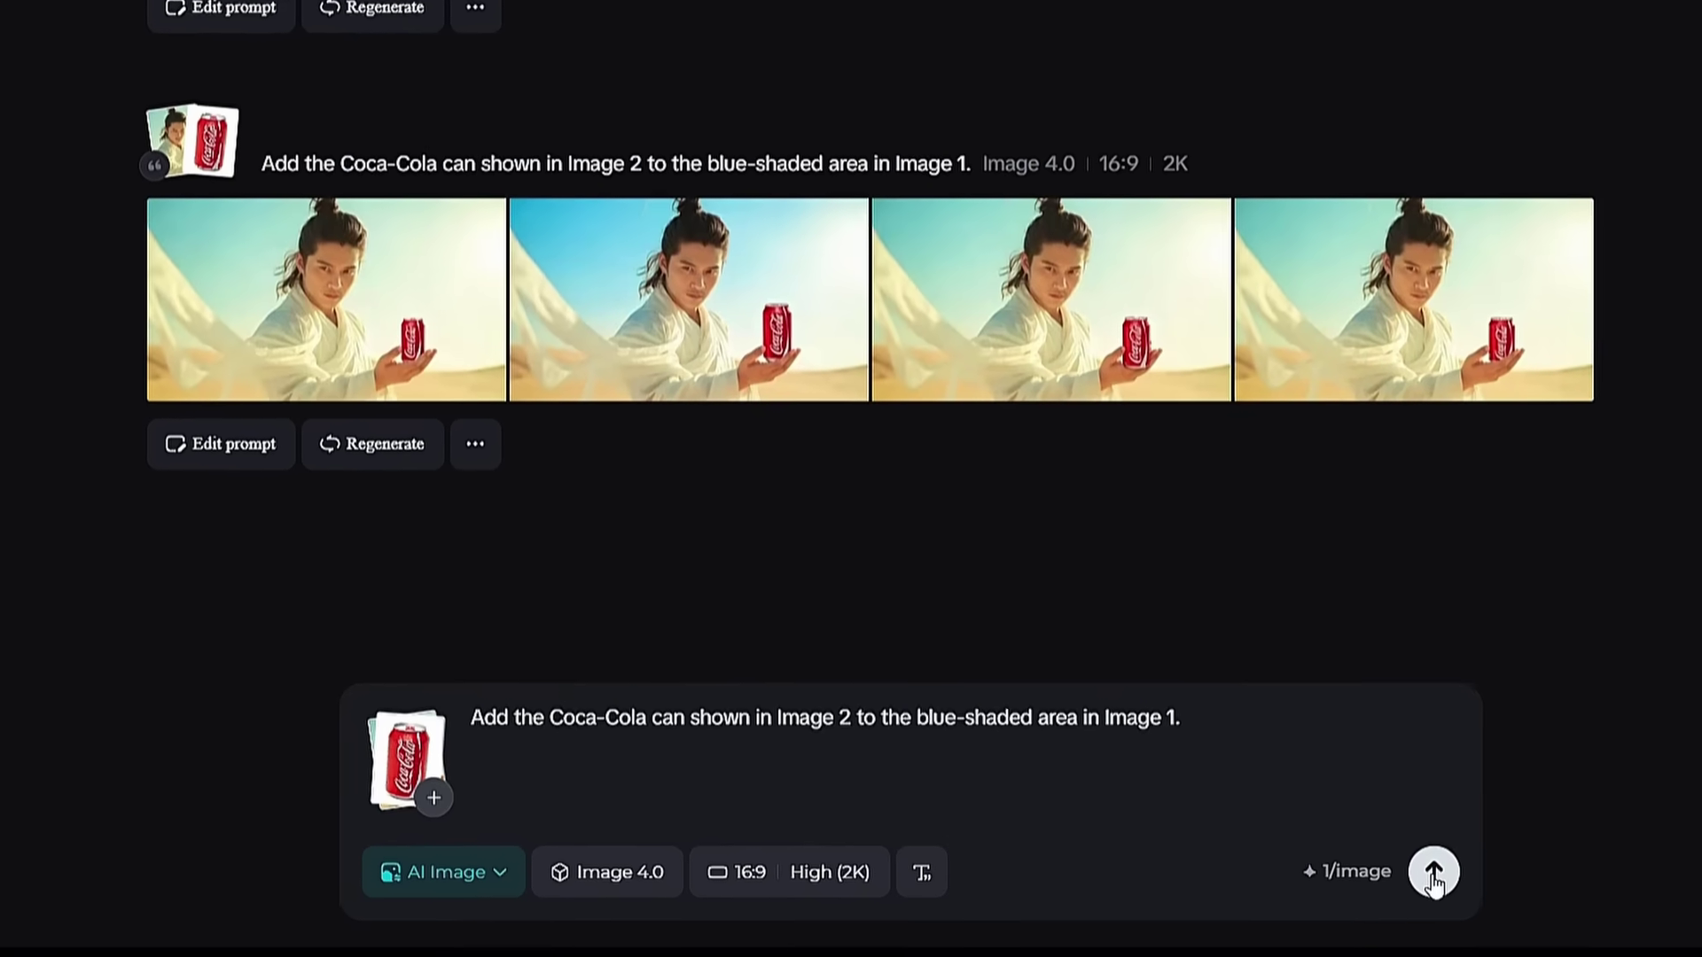
pyautogui.click(449, 331)
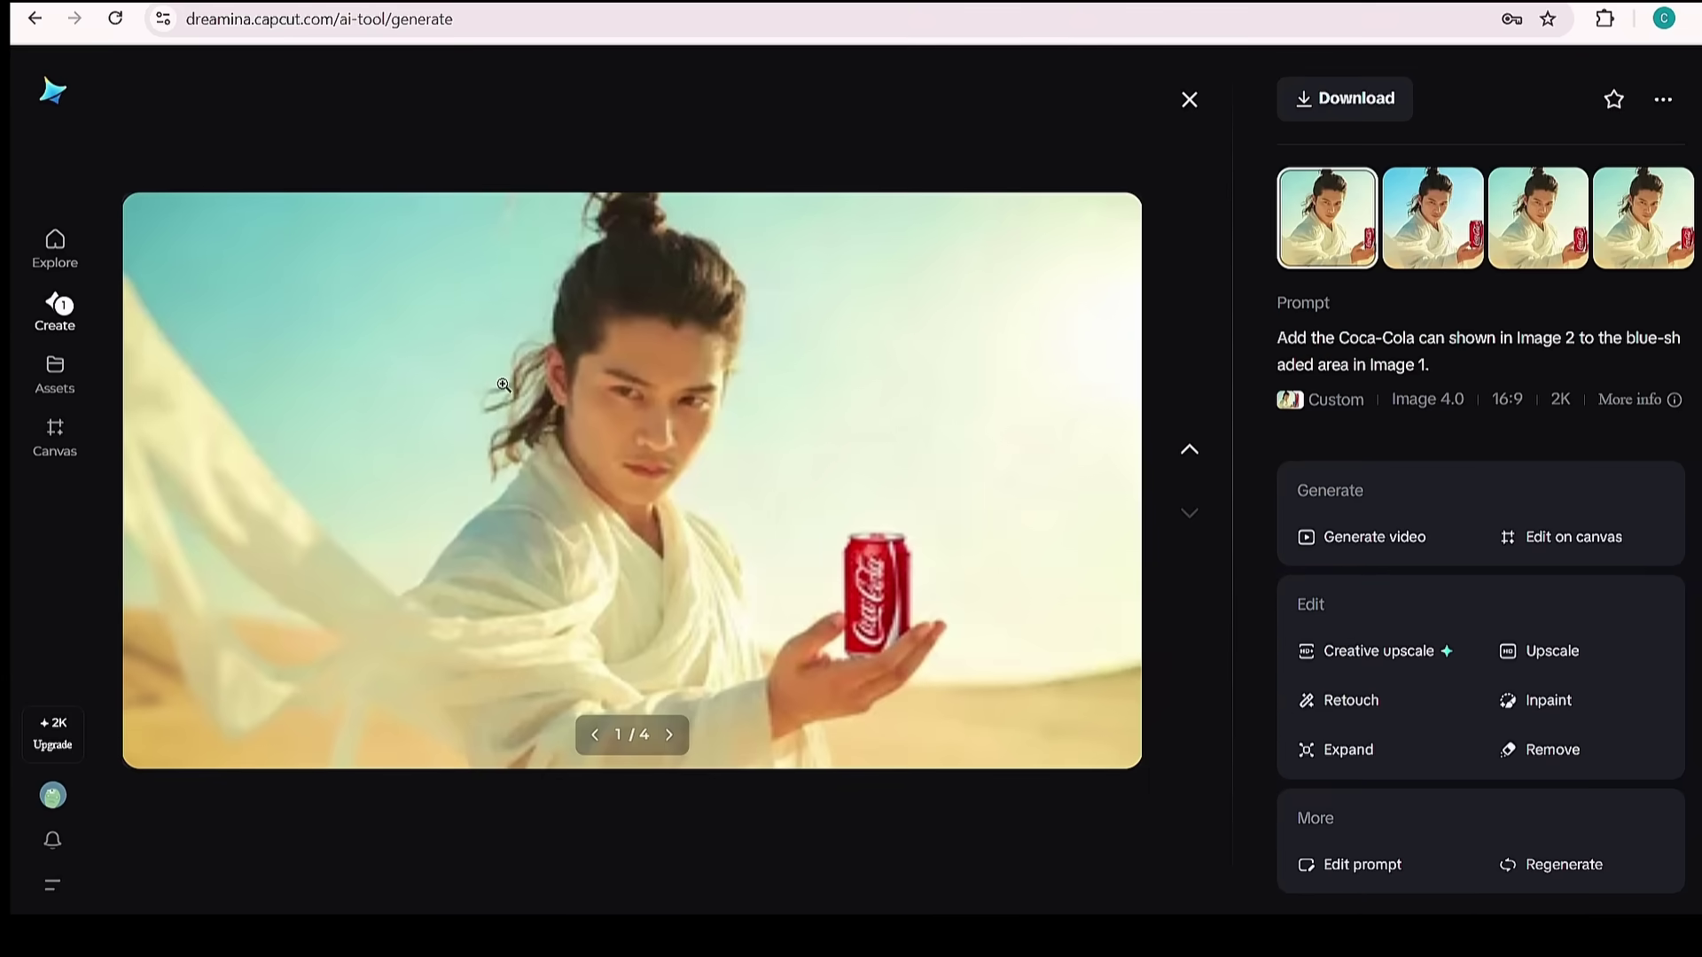
# Compare the fourth and first Coca-Cola images, view one full-screen, then close the viewer.
pyautogui.click(1650, 217)
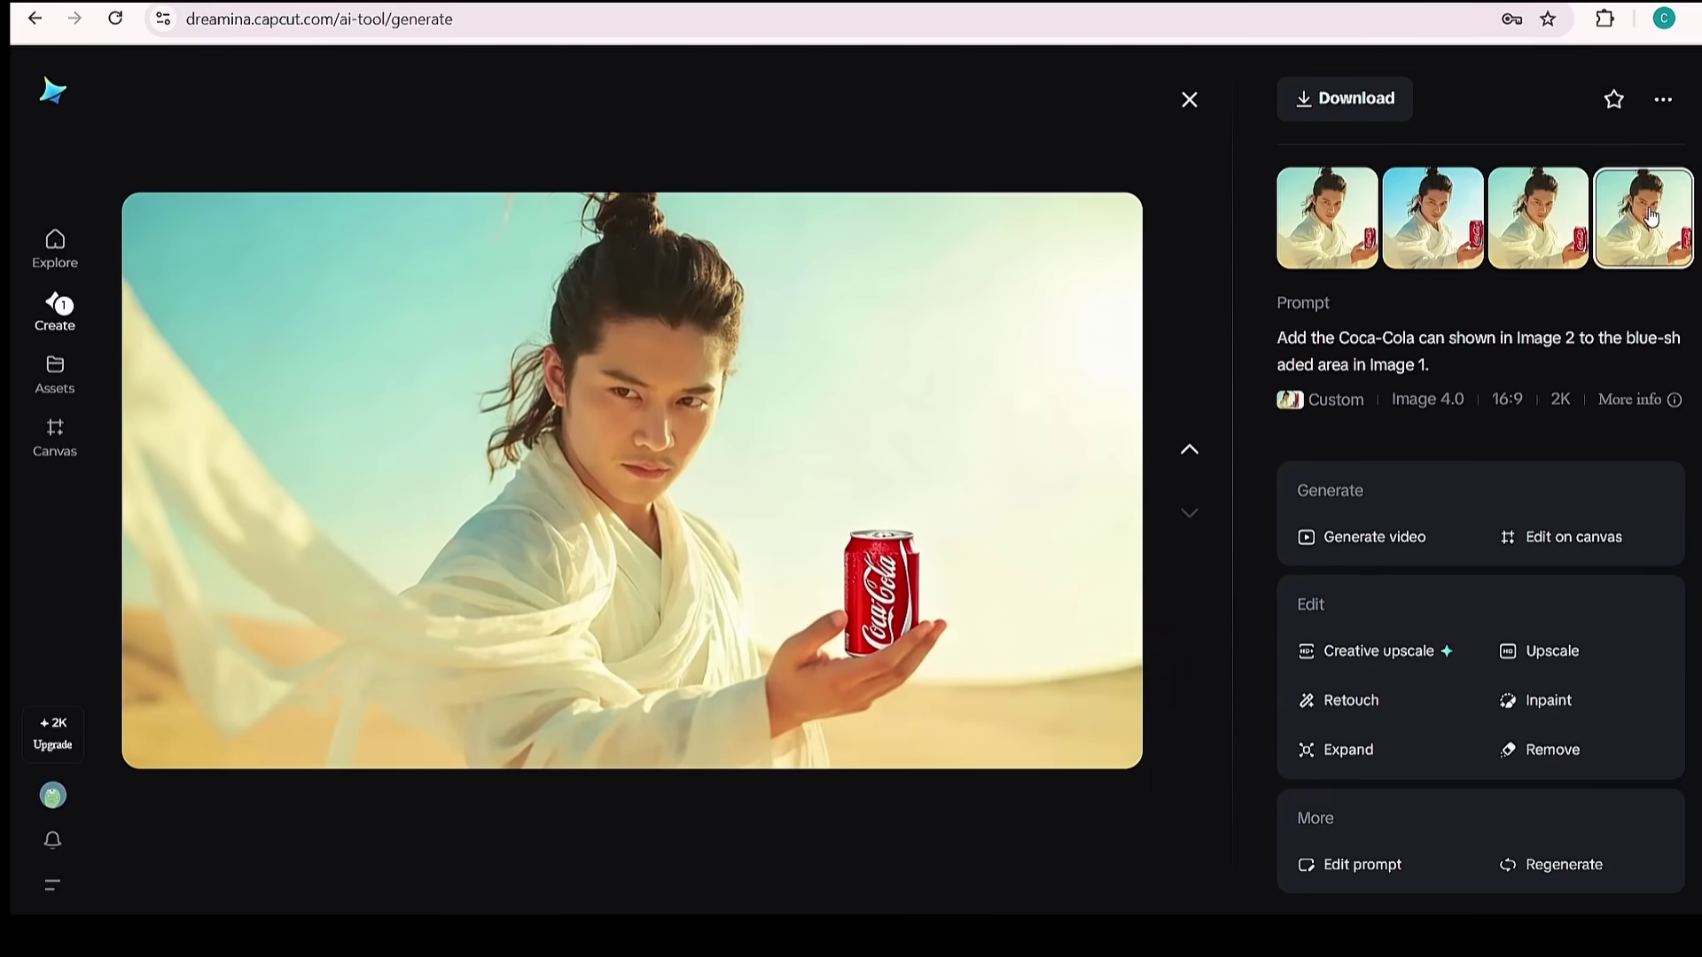
pyautogui.click(1344, 218)
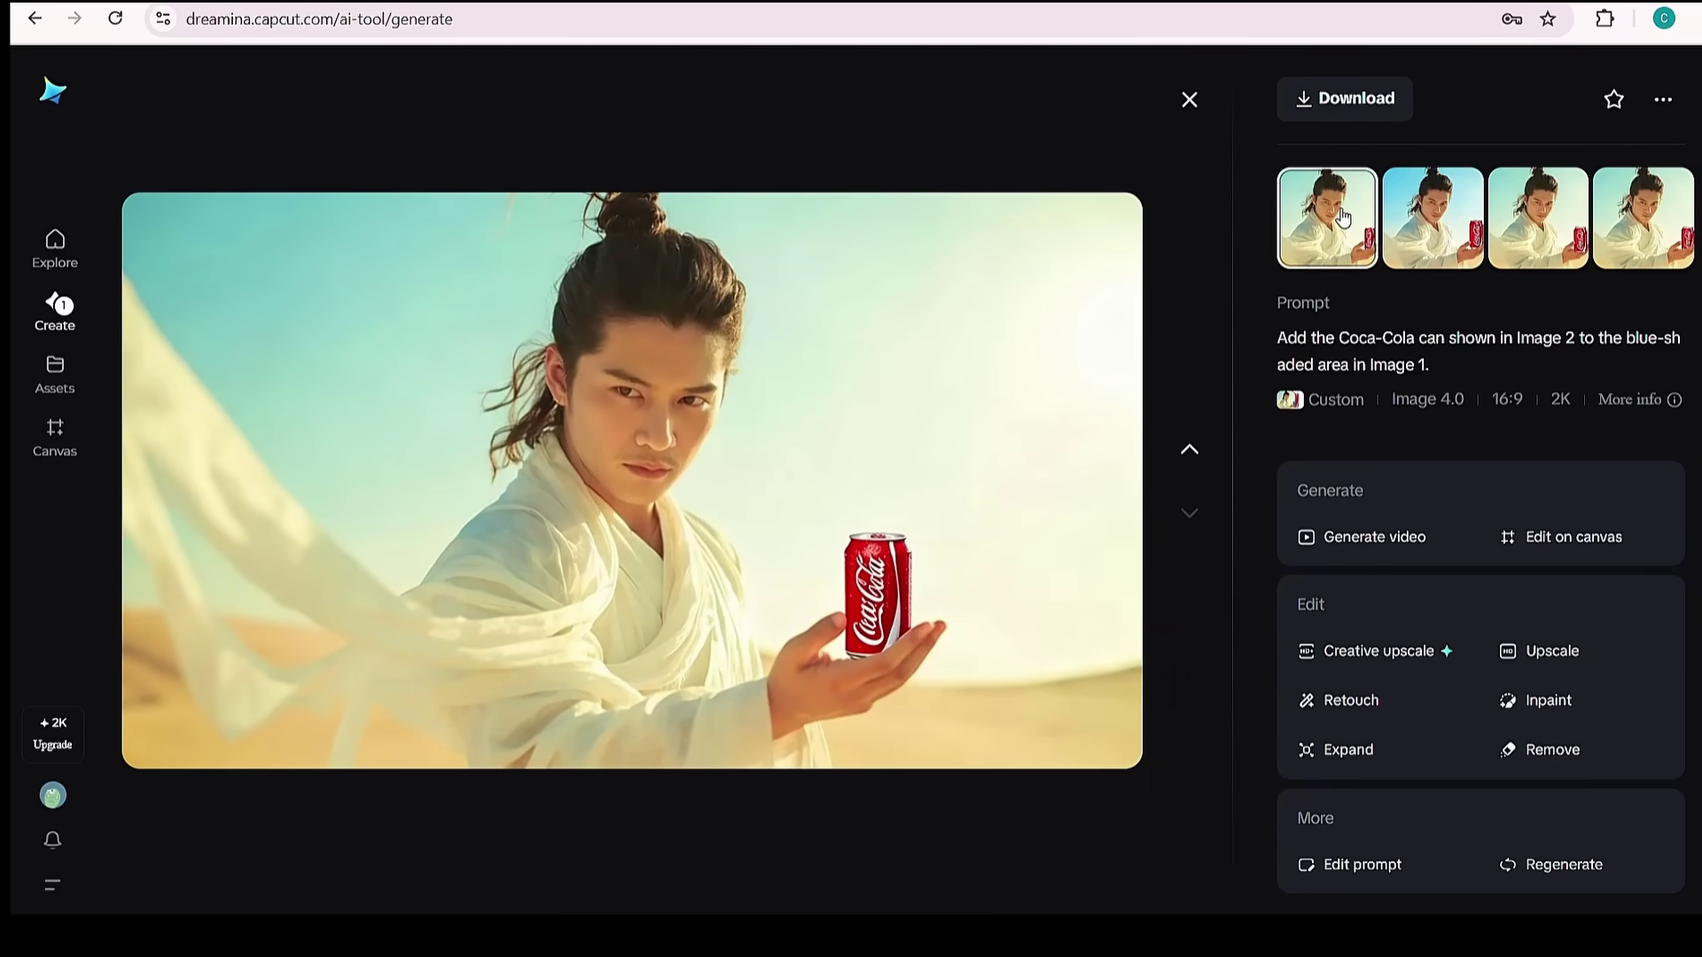
pyautogui.click(895, 621)
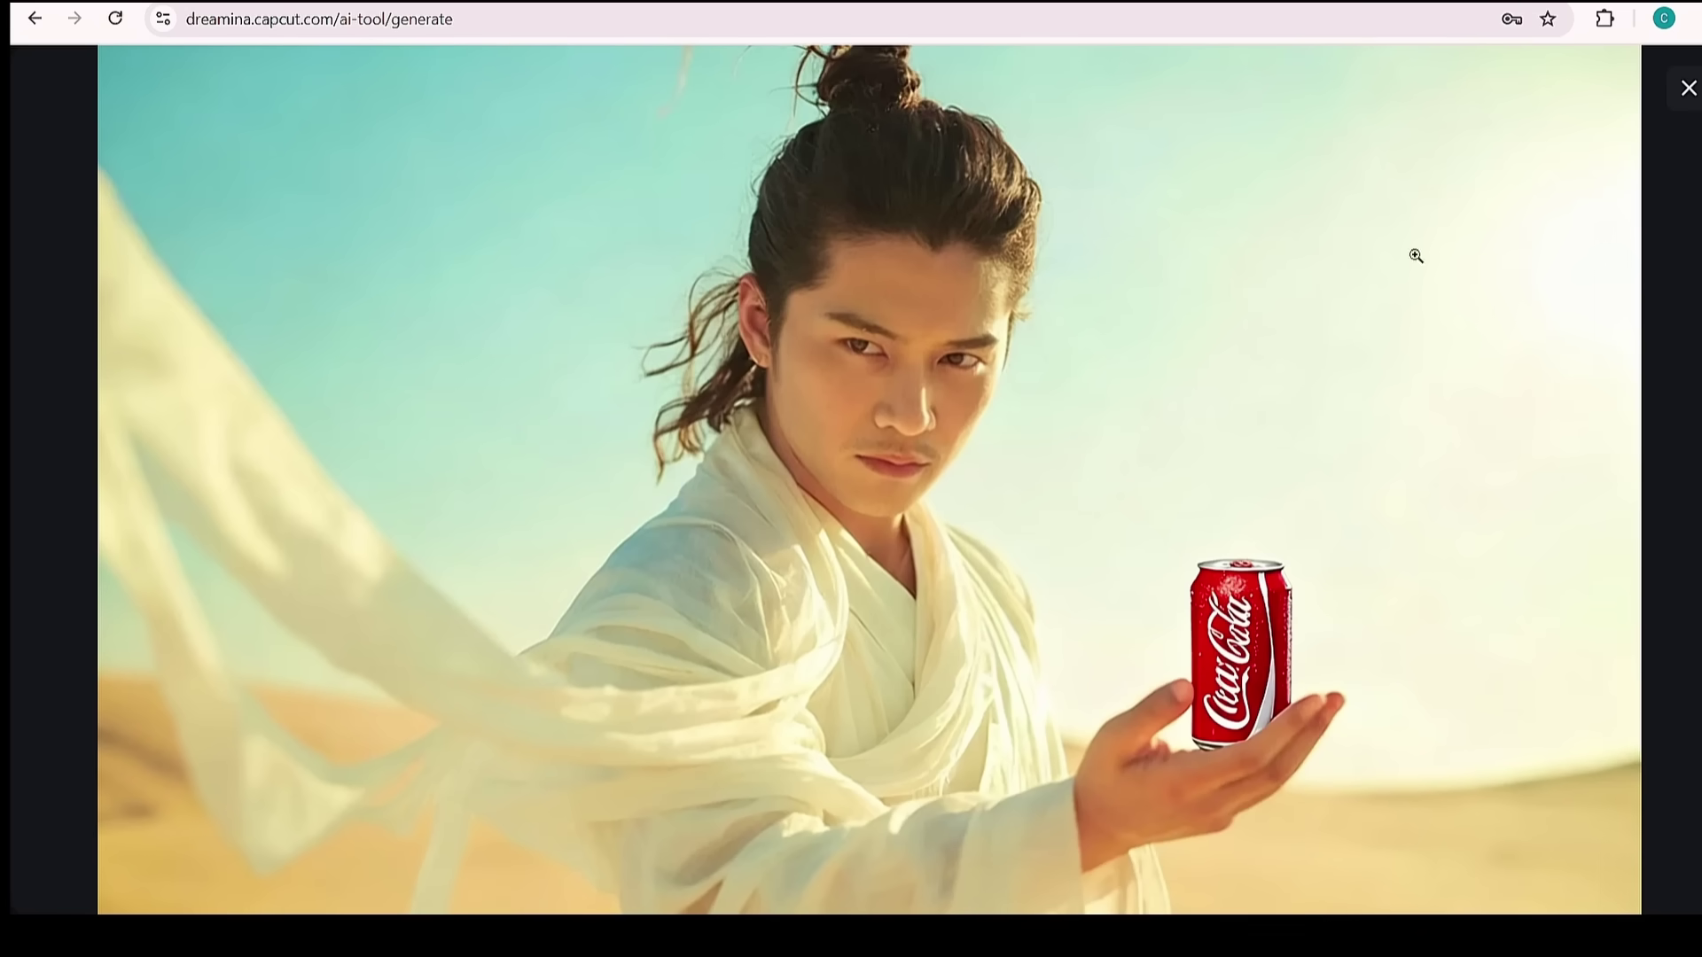
pyautogui.click(1688, 89)
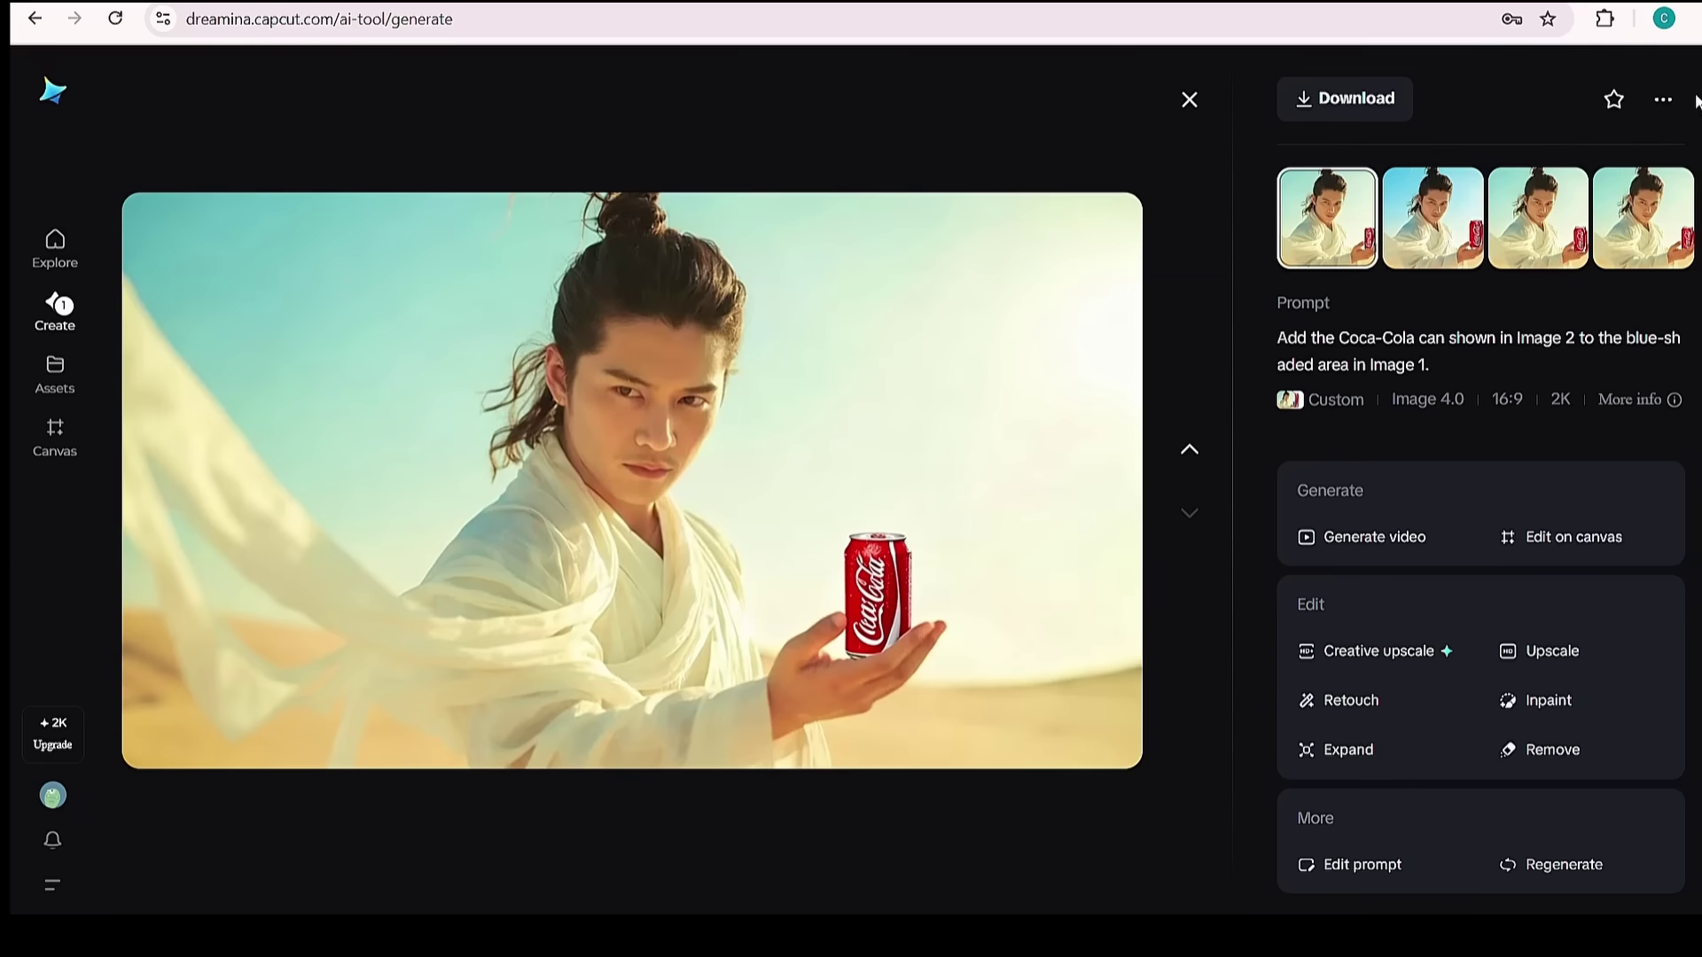
pyautogui.click(1374, 536)
pyautogui.scroll(15, 1566, 734)
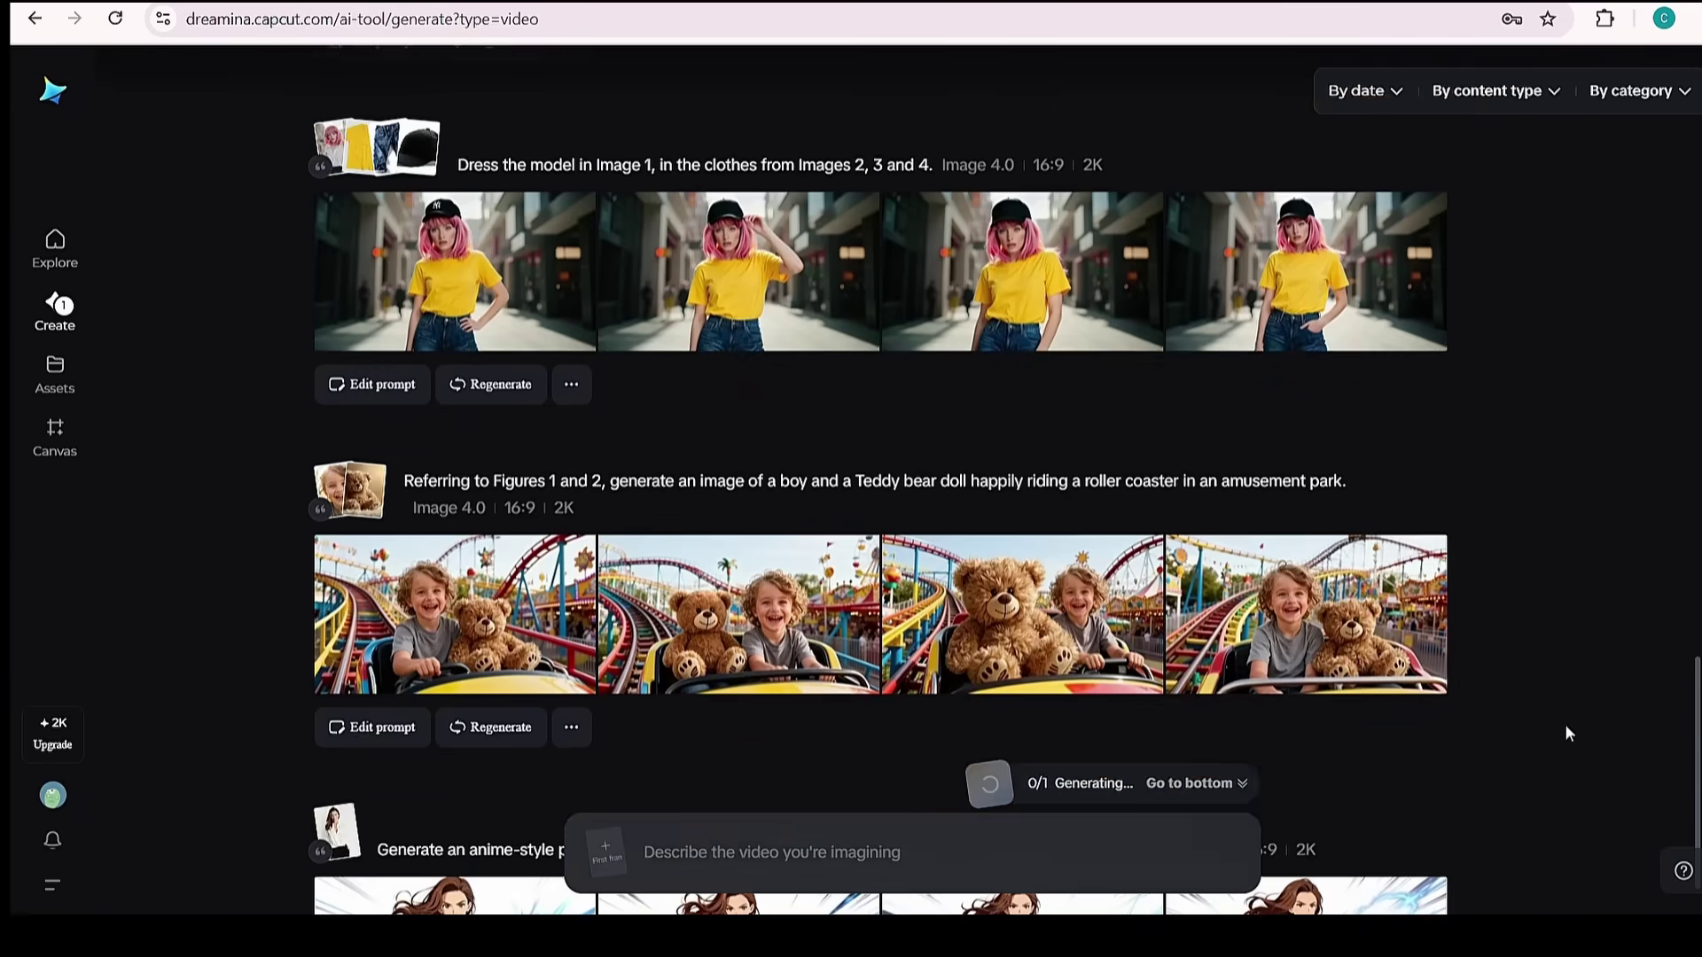
# Start a video from the second 'Dress the model' image.
pyautogui.scroll(1, 1566, 734)
pyautogui.click(738, 405)
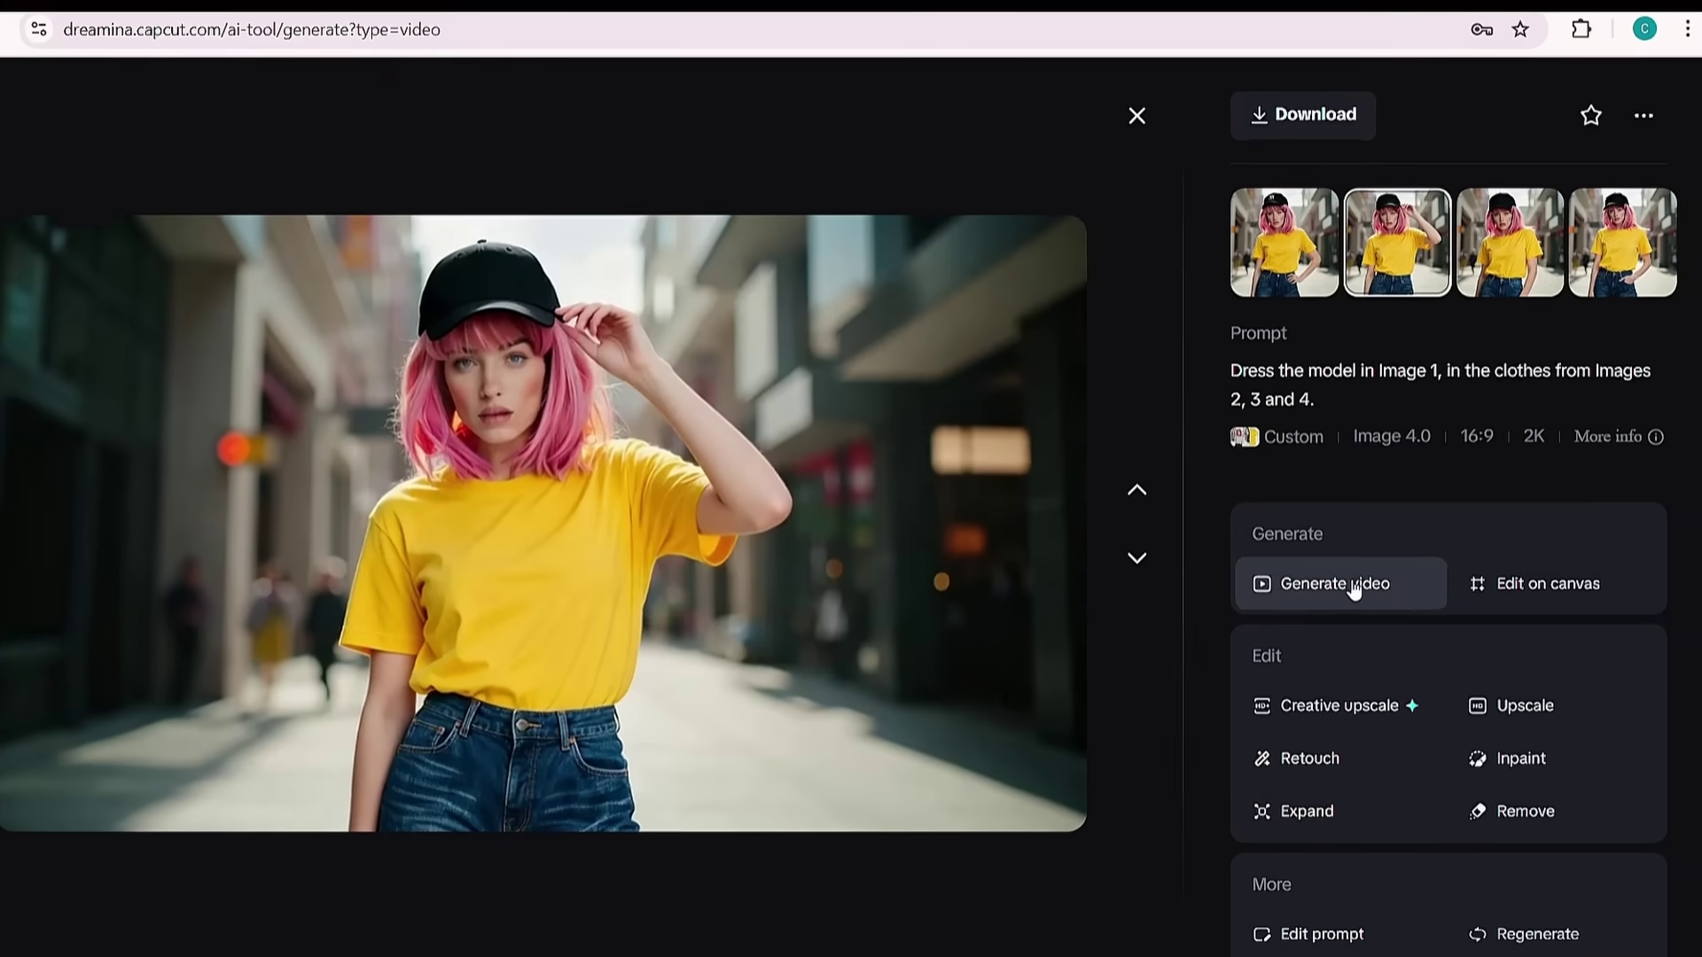
pyautogui.click(1321, 581)
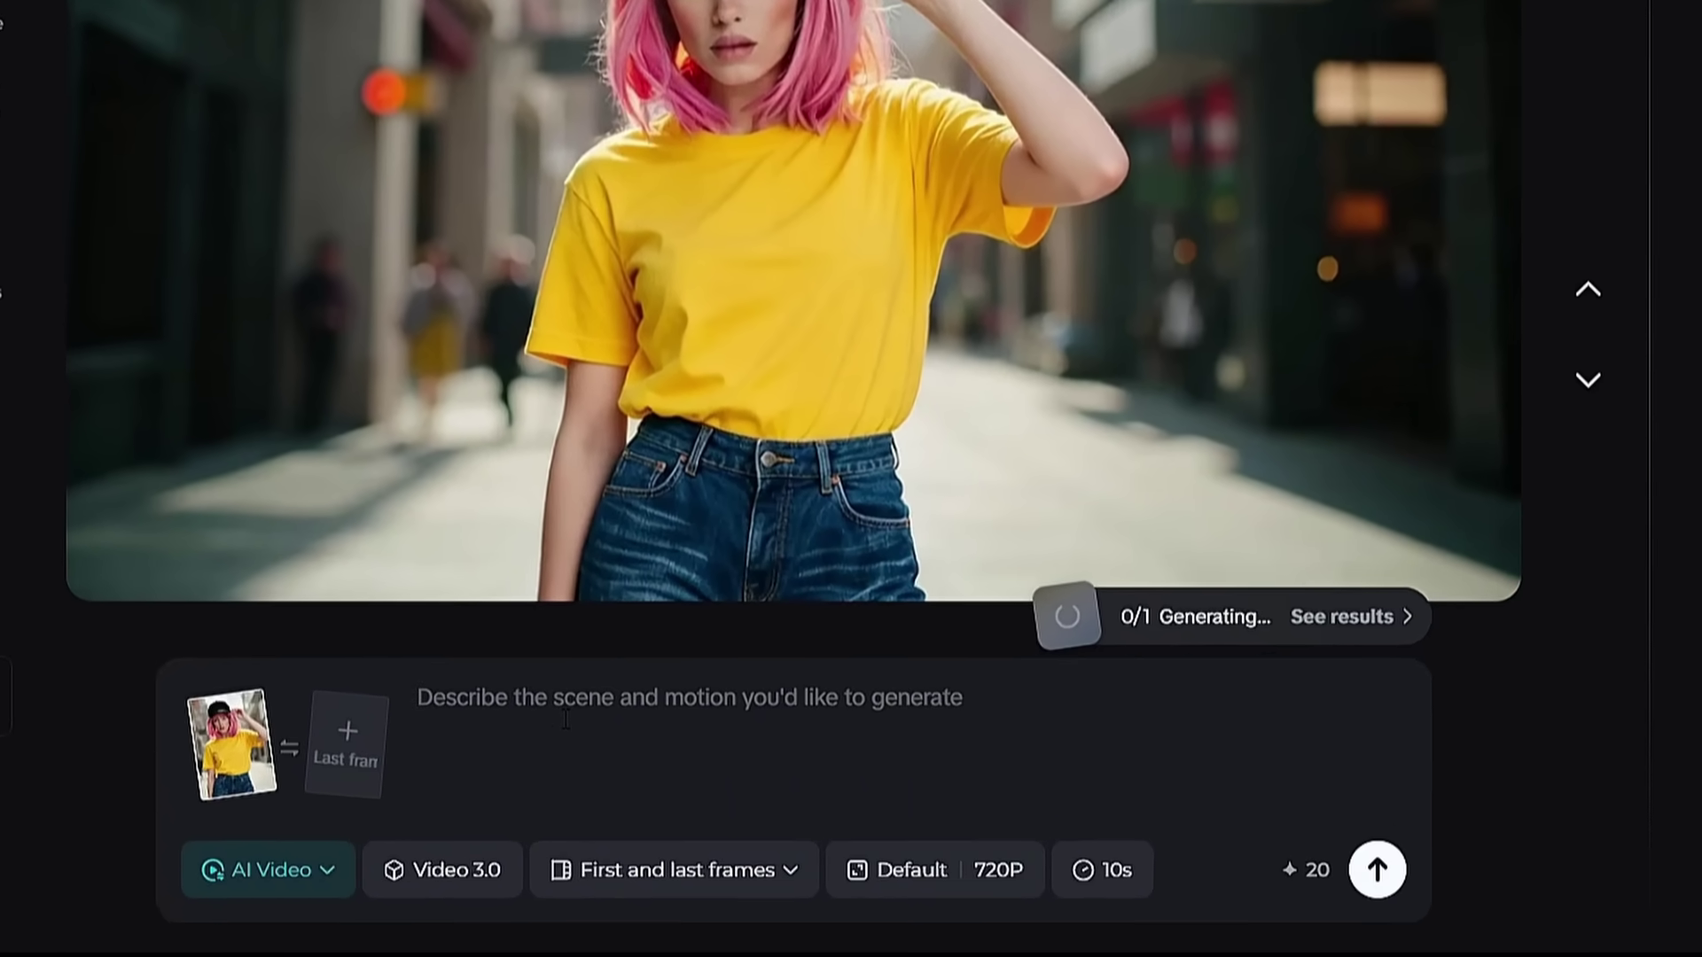
# Paste the sunglasses-from-pocket motion prompt, set duration to 10s, and submit the video.
pyautogui.write('The model in the image is about to take the sunglasses out of the pocket and put them on.')
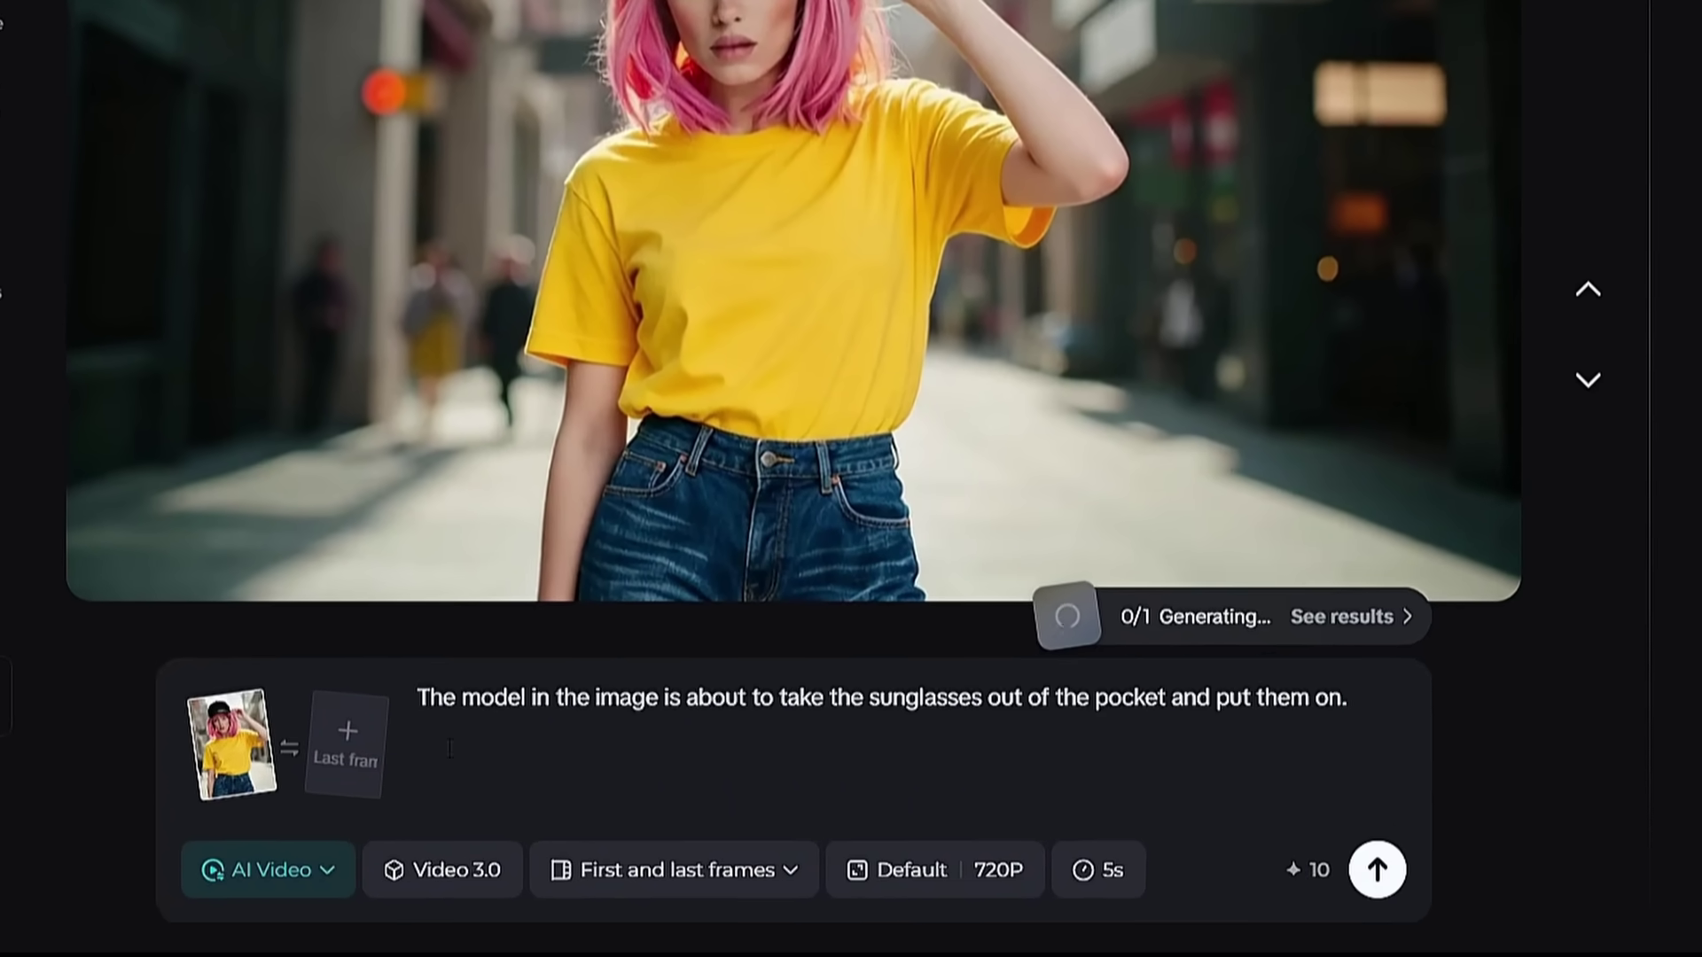
pyautogui.moveTo(417, 697); pyautogui.dragTo(646, 698)
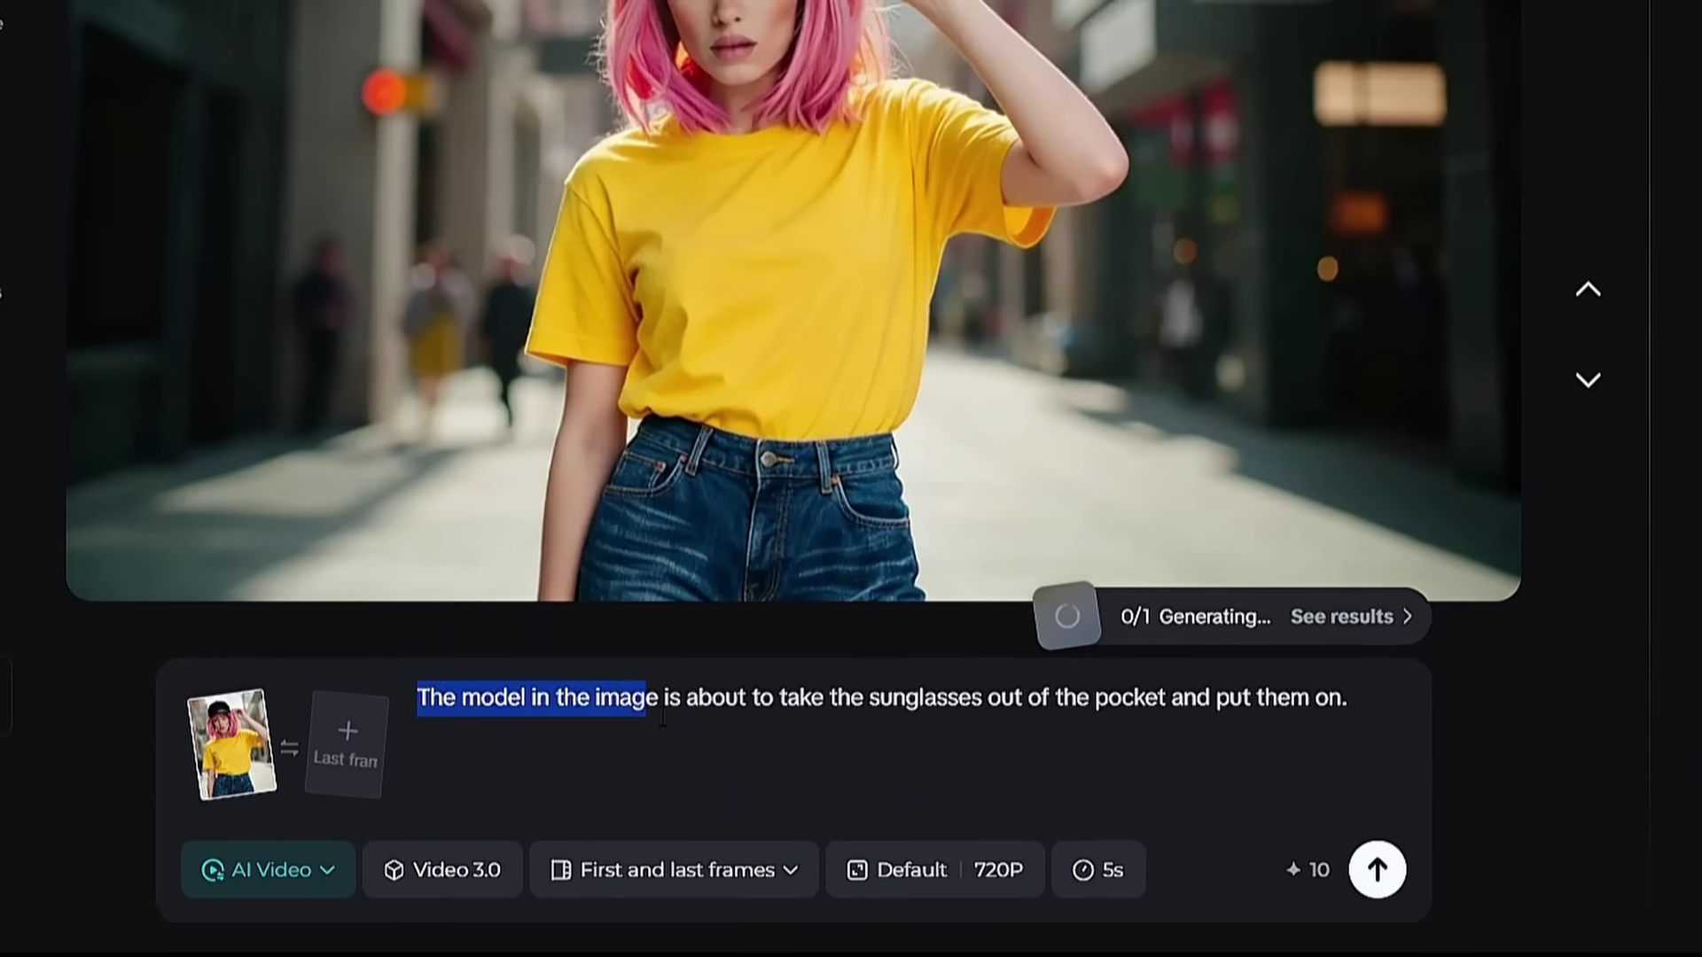
pyautogui.click(698, 698)
pyautogui.moveTo(780, 698); pyautogui.dragTo(1346, 704)
pyautogui.click(1170, 697)
pyautogui.click(1135, 878)
pyautogui.click(1117, 784)
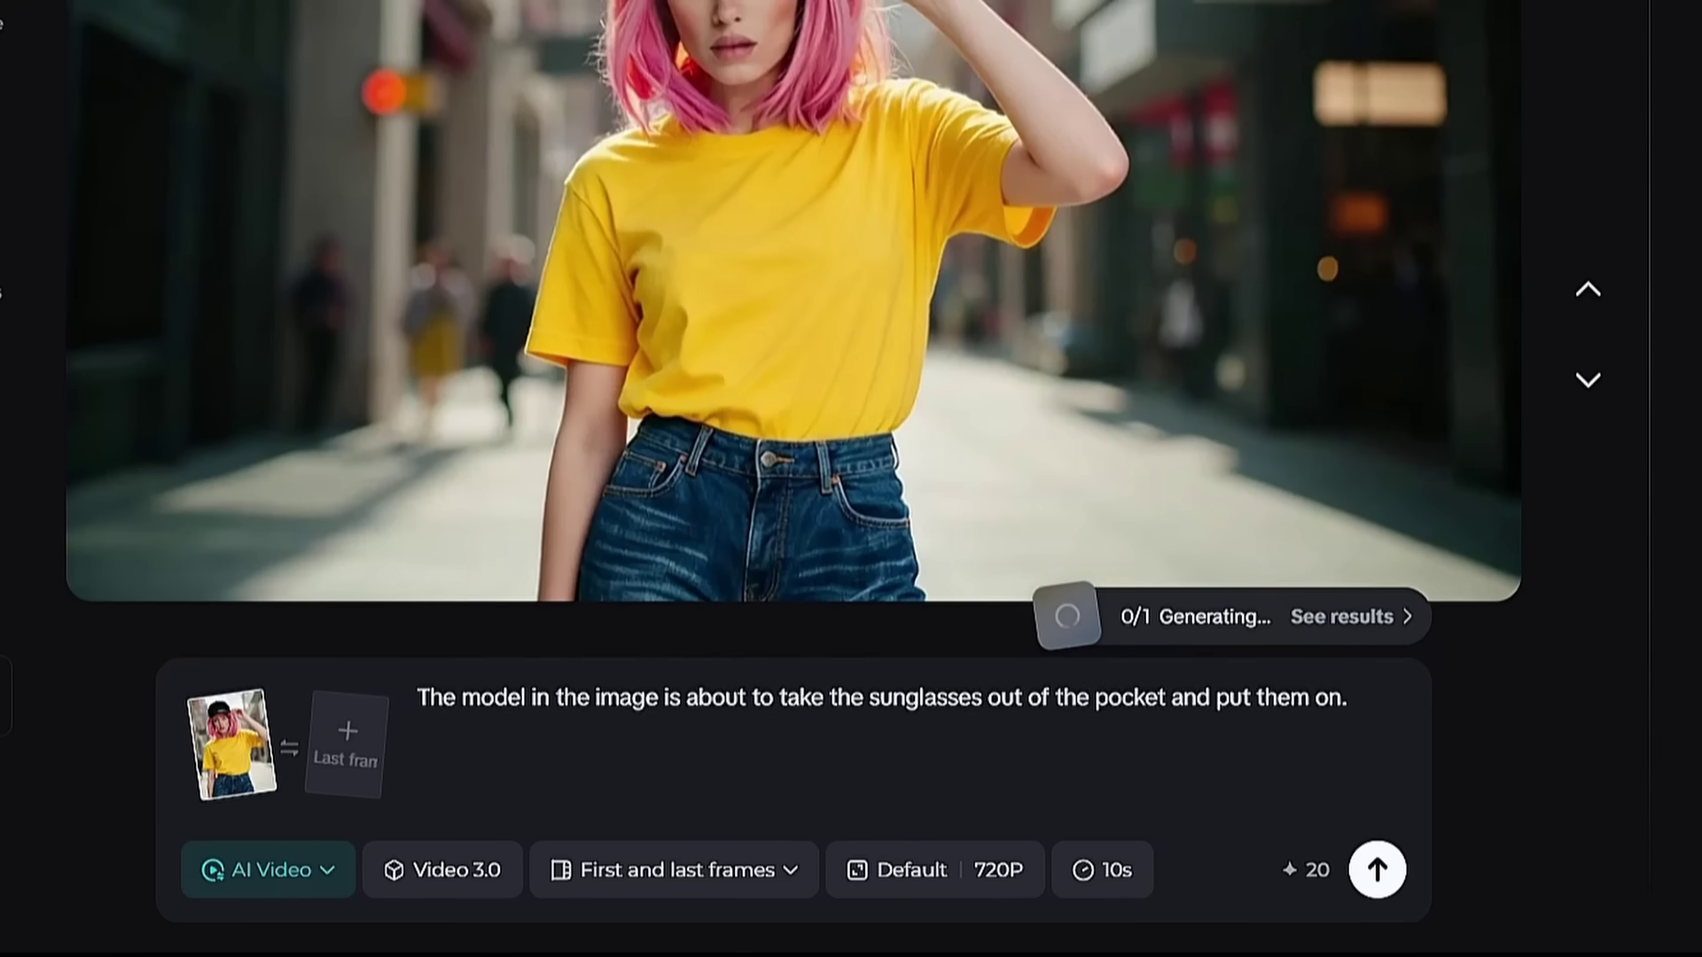
pyautogui.click(1383, 867)
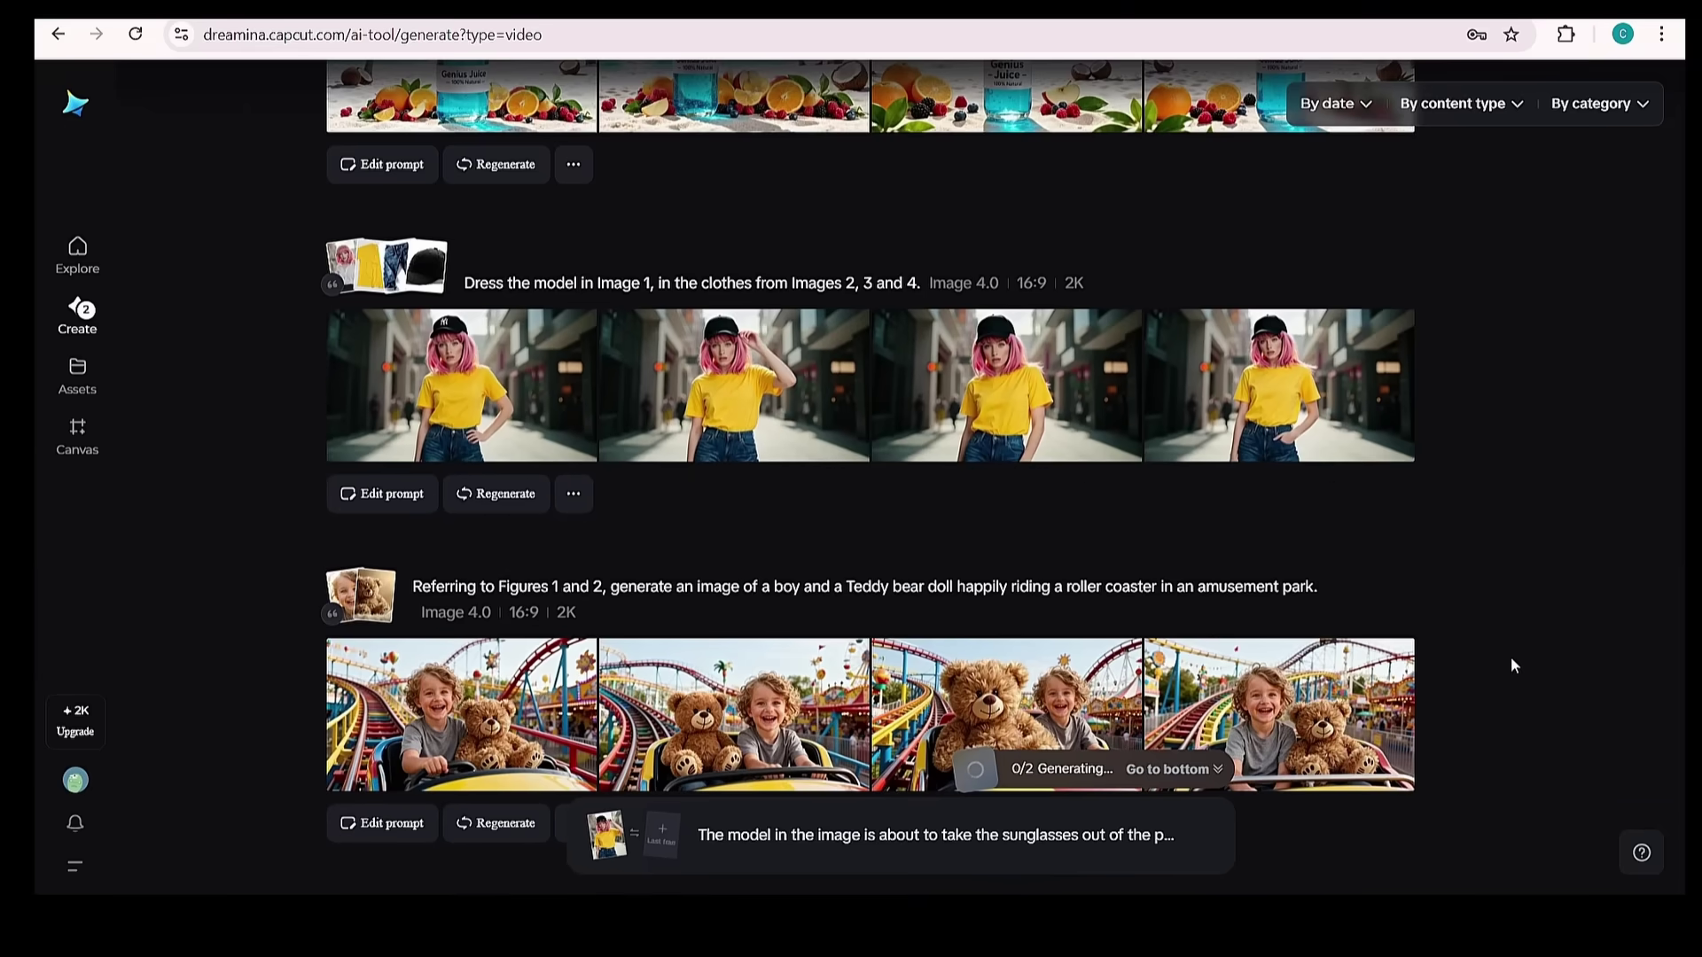